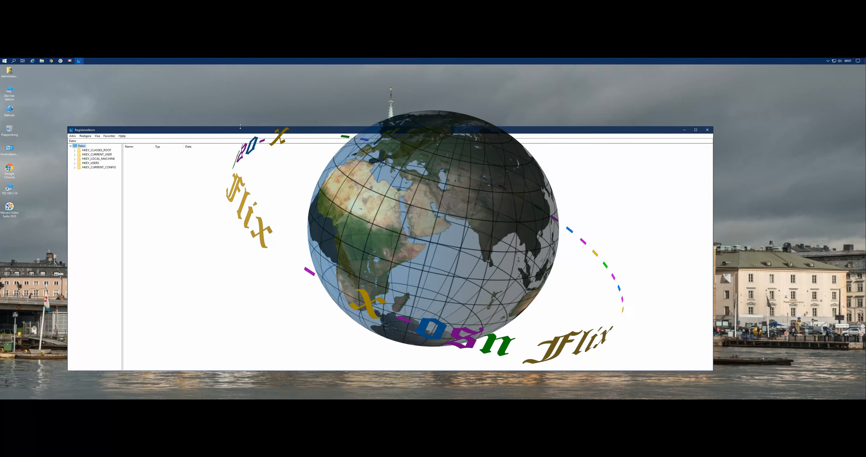
Expand HKEY_CURRENT_USER\Software\Microsoft in the registry tree, with the key pane widened to fit the names.
left_click_drag(242, 131, 251, 122)
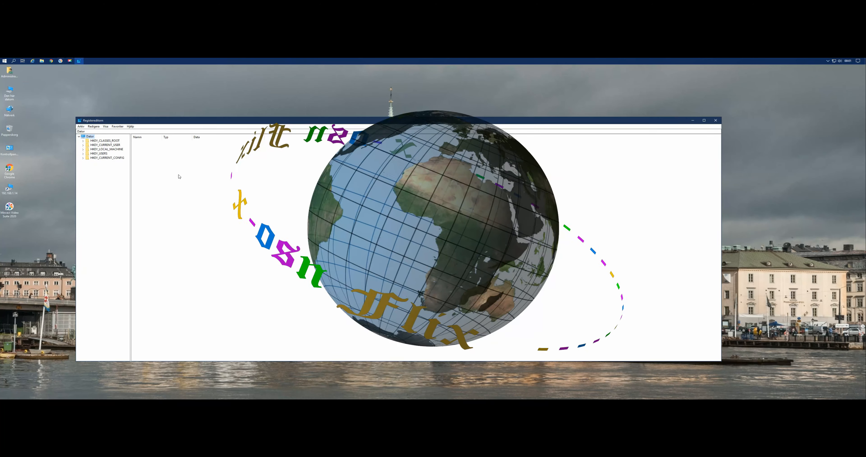
left_click_drag(130, 197, 146, 199)
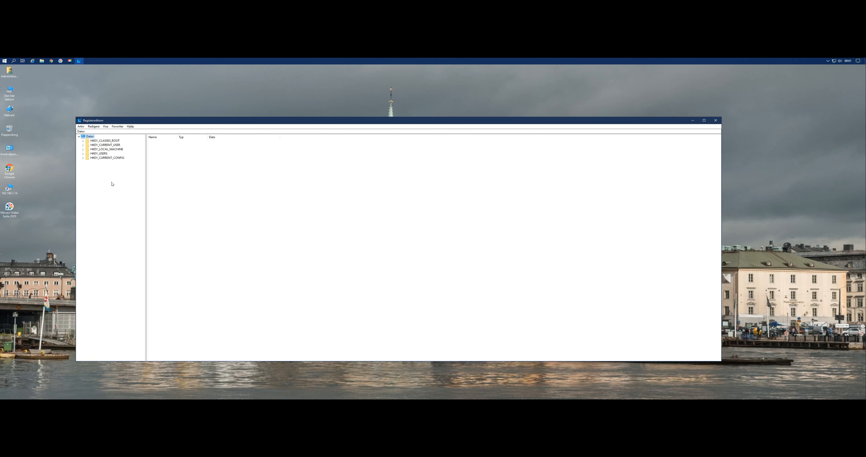
double_click(110, 146)
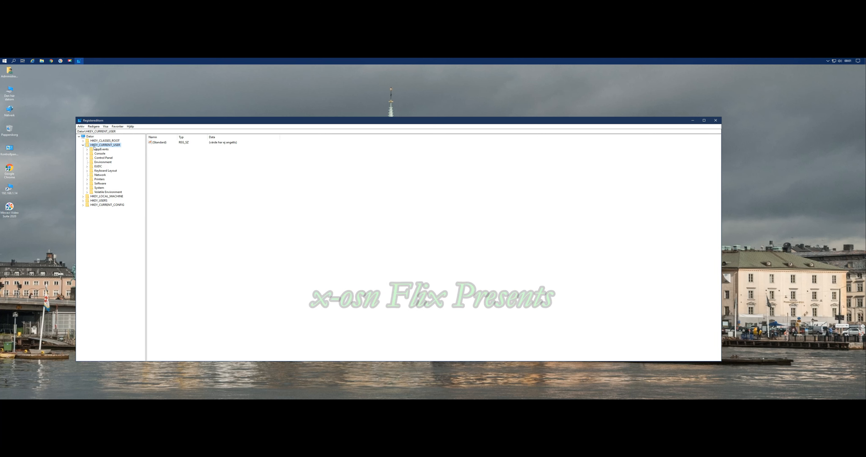
double_click(101, 184)
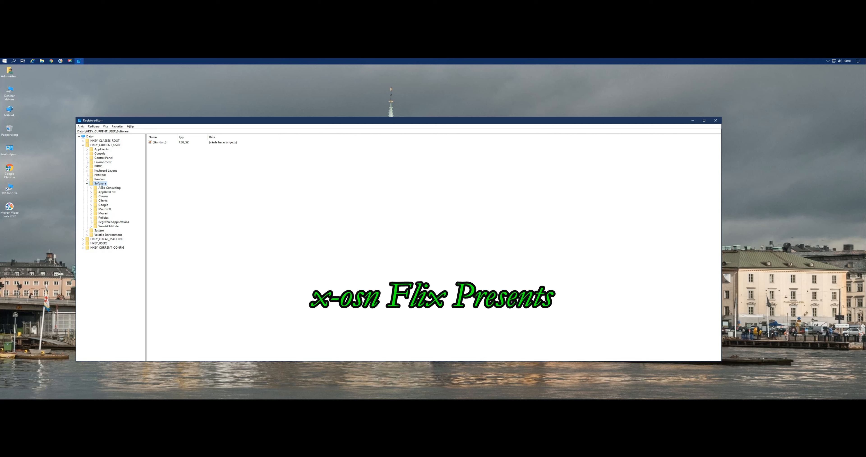
double_click(107, 209)
left_click_drag(157, 227, 170, 227)
scroll(109, 254, "down", 3)
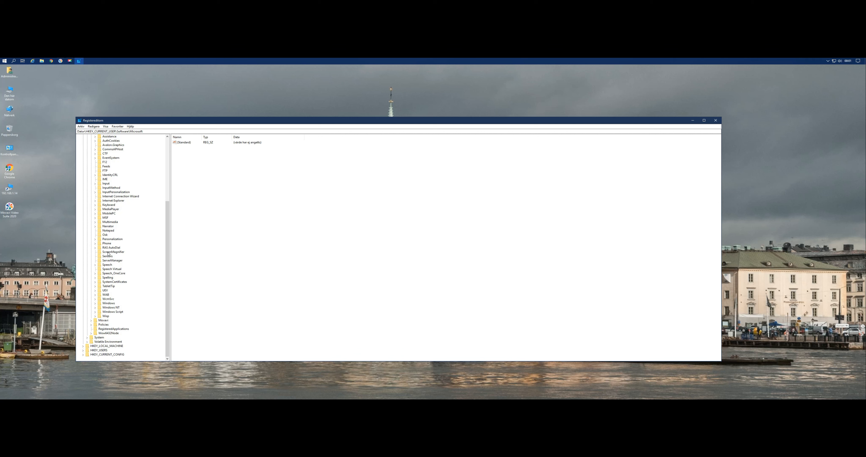
Expand Windows\CurrentVersion\Internet Settings beneath the Microsoft key.
double_click(110, 305)
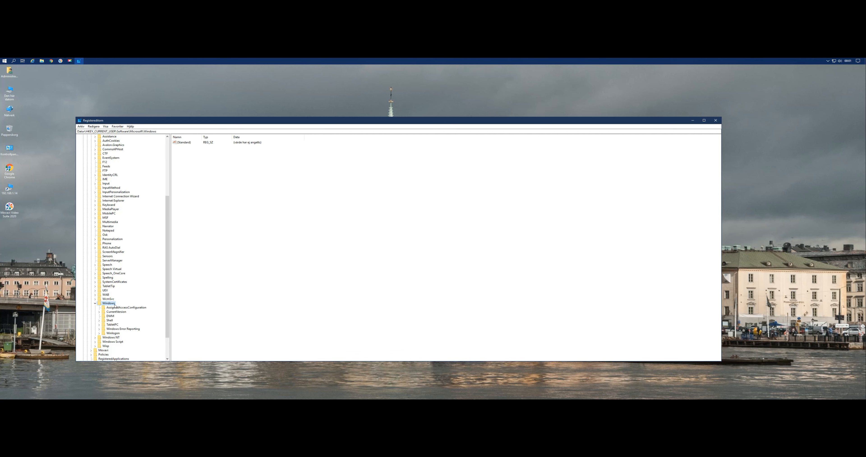
scroll(114, 305, "down", 3)
double_click(116, 282)
scroll(116, 284, "down", 10)
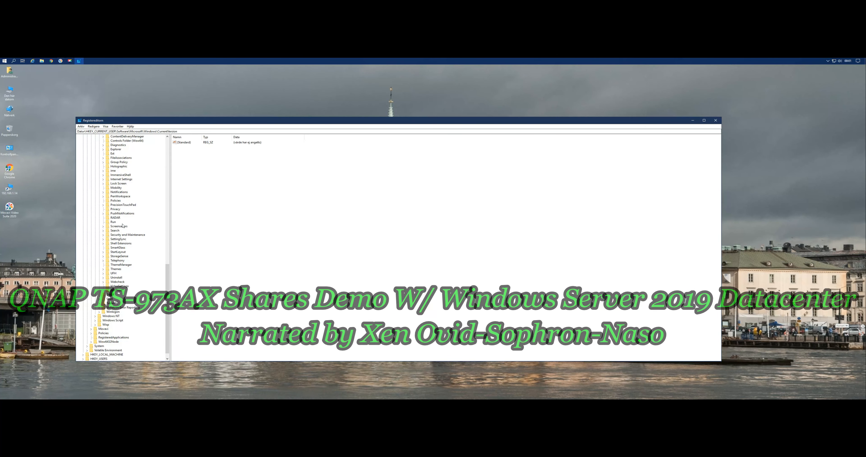
left_click(115, 180)
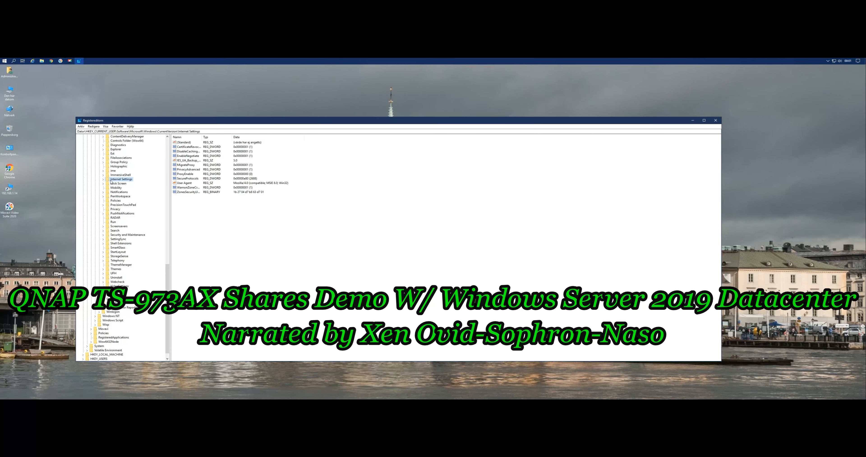
left_click(103, 180)
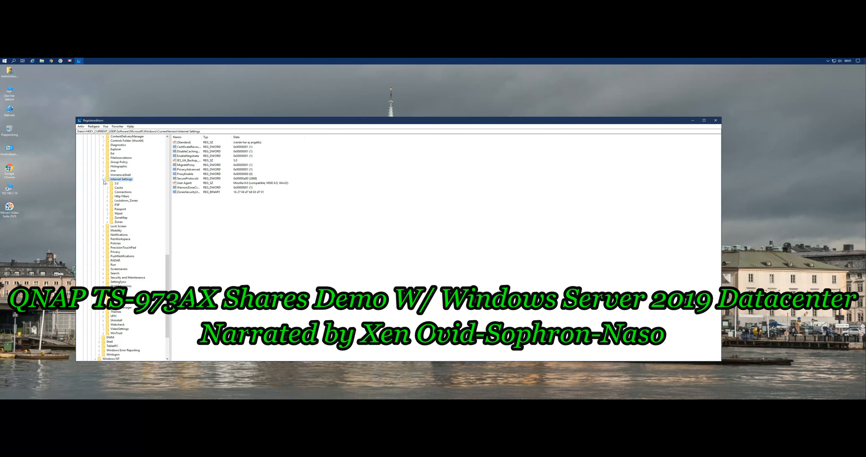
Expand the ZoneMap key under Internet Settings and display the values of its Domains subkey.
left_click(121, 219)
left_click(108, 218)
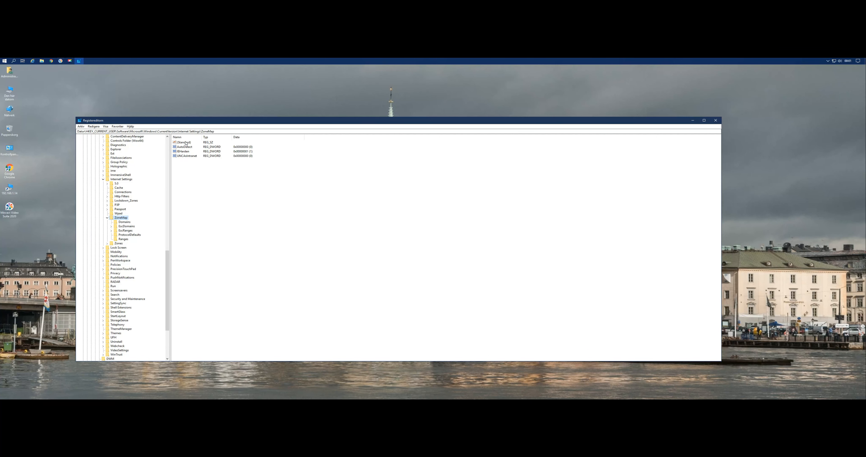
left_click(123, 223)
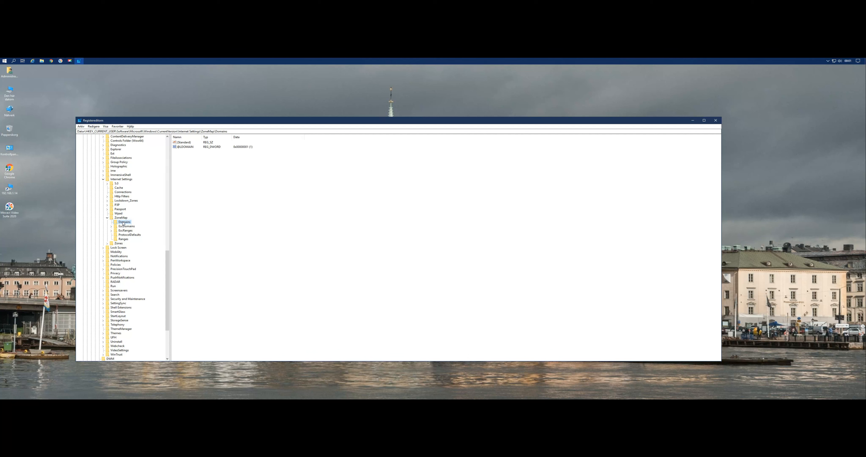
Inspect the data of the DWORD value in Domains without changing it, and close the Registry Editor.
right_click(185, 147)
left_click(199, 152)
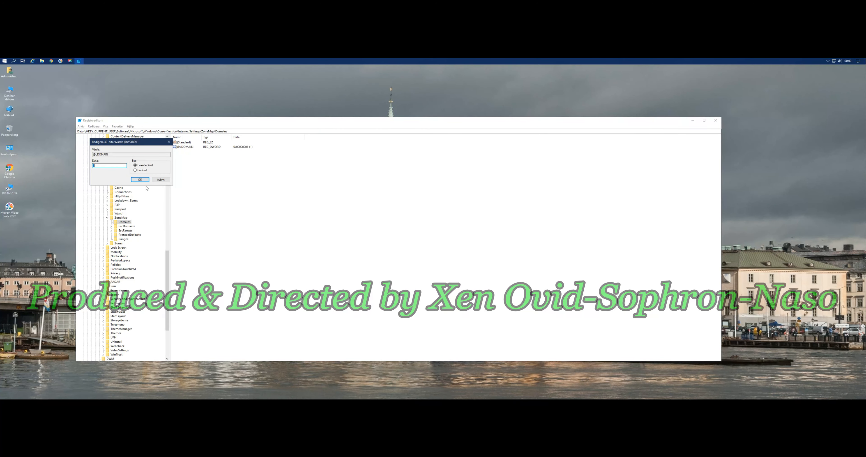
left_click(161, 180)
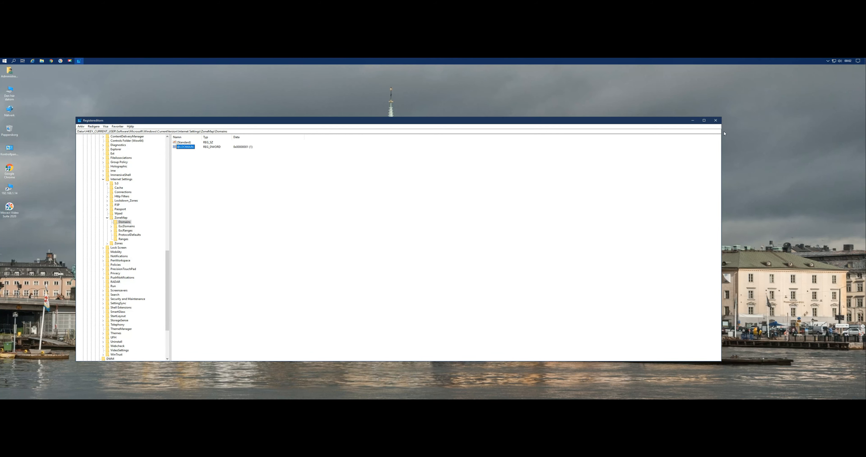
left_click(716, 120)
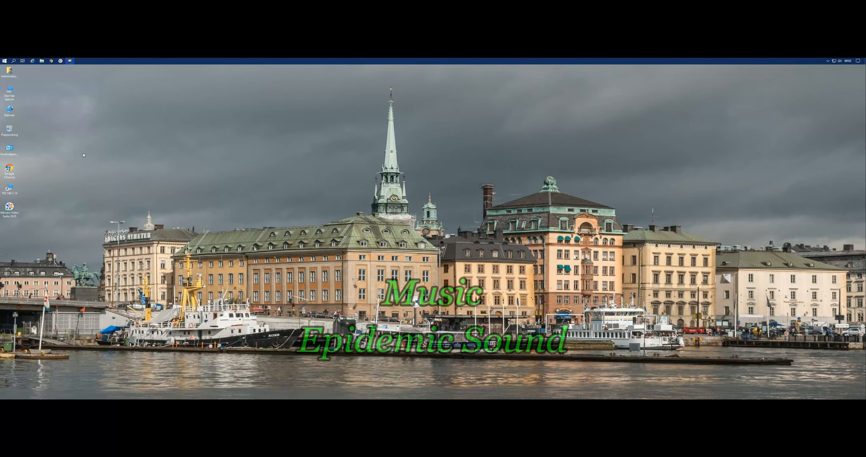
Open Internetalternativ from the Control Panel, with the Control Panel window moved toward the middle of the desktop.
double_click(9, 154)
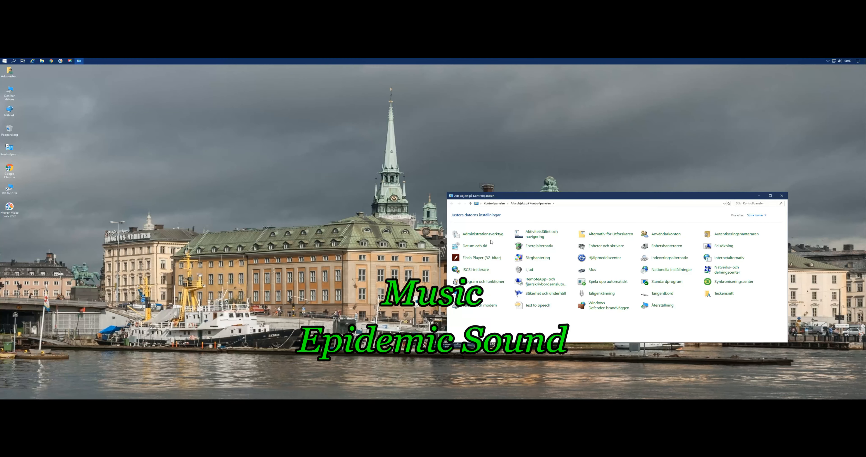
left_click_drag(611, 198, 424, 160)
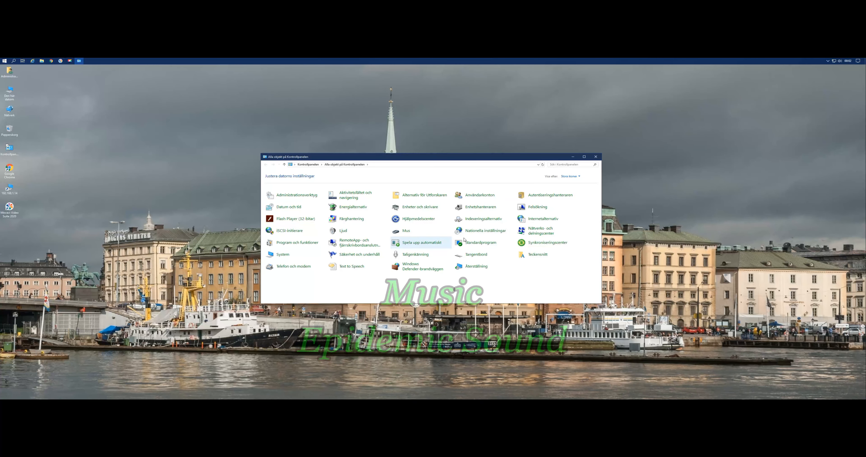
left_click(547, 221)
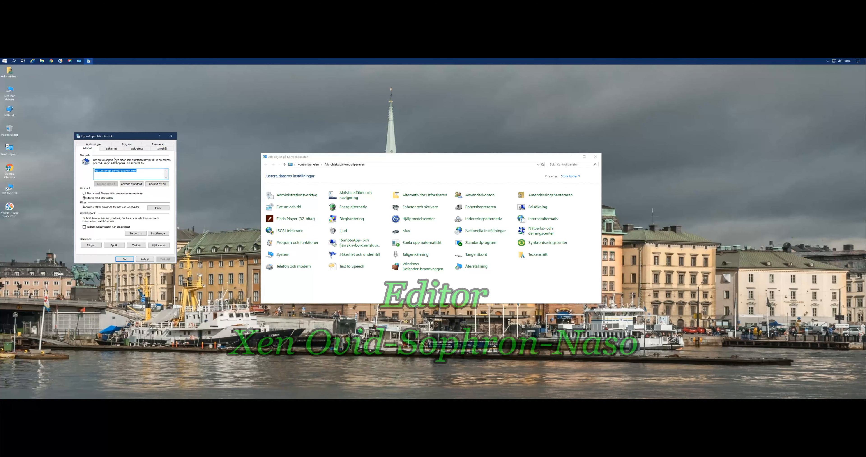
View the custom security level settings of the Internet zone and dismiss them without changes.
left_click(113, 149)
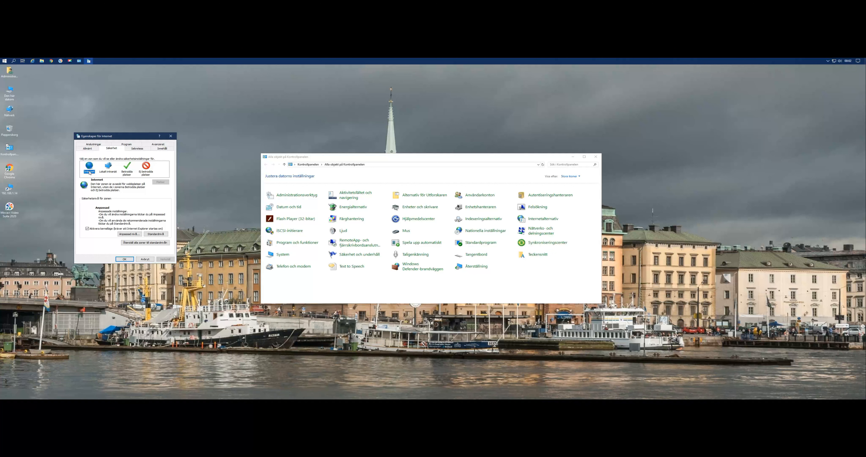
left_click(131, 233)
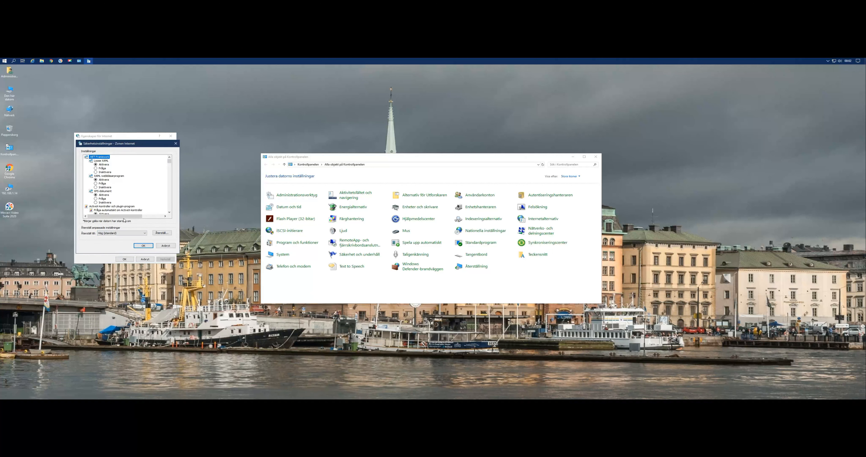
left_click(165, 246)
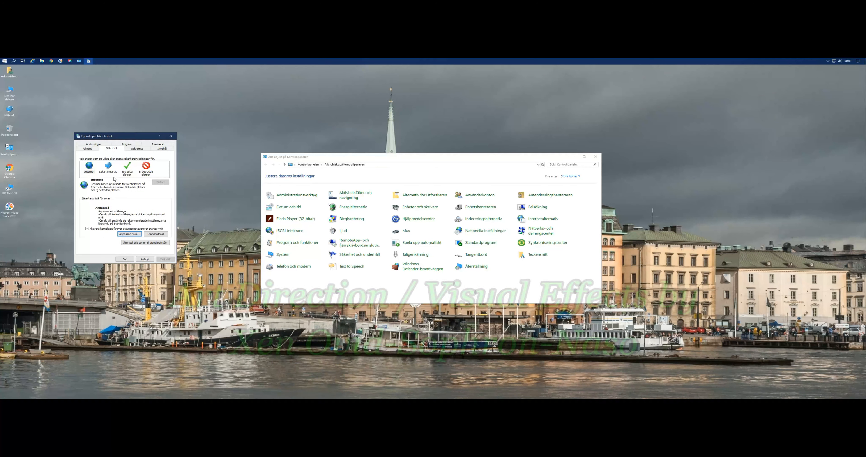
View the custom security level settings of the Lokalt intranät zone and dismiss them without changes.
left_click(108, 171)
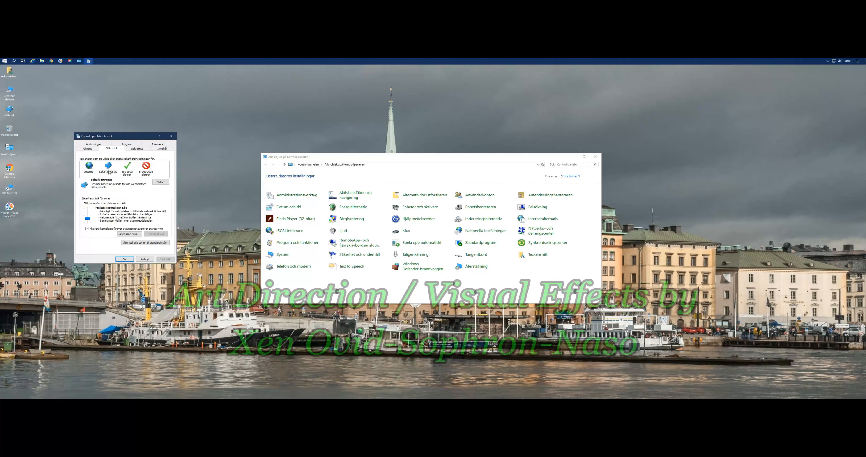
left_click(133, 233)
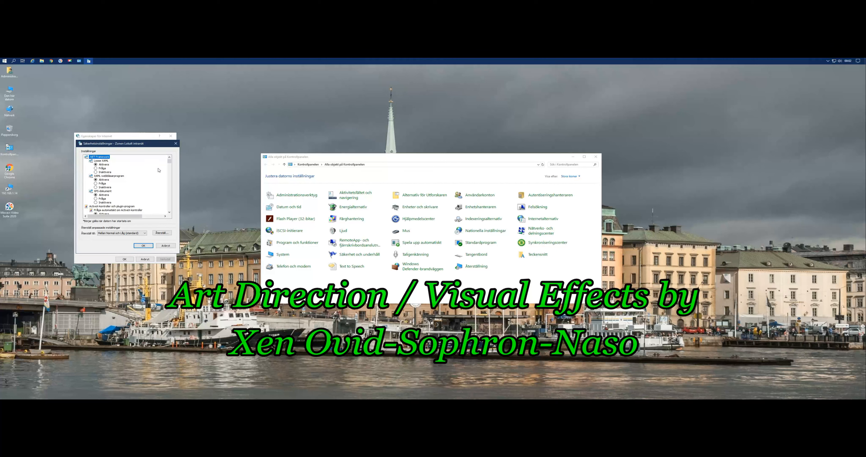
mouse_move(170, 163)
left_mouse_down()
mouse_move(160, 211)
mouse_move(169, 159)
left_mouse_up()
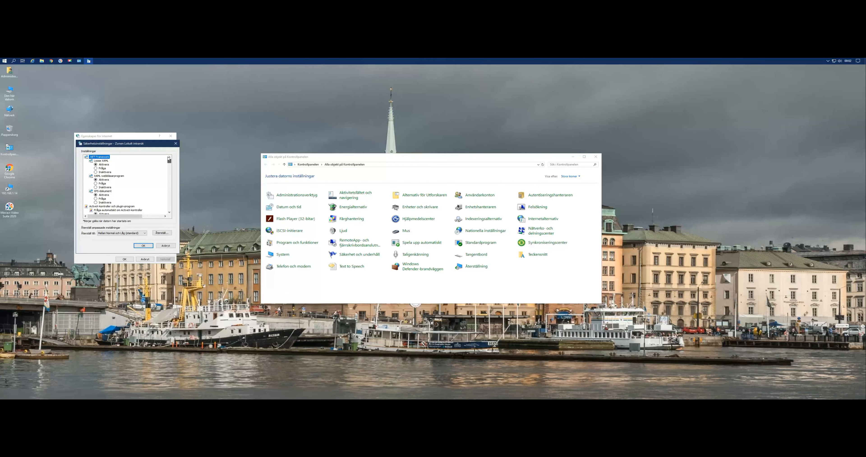
left_click(176, 144)
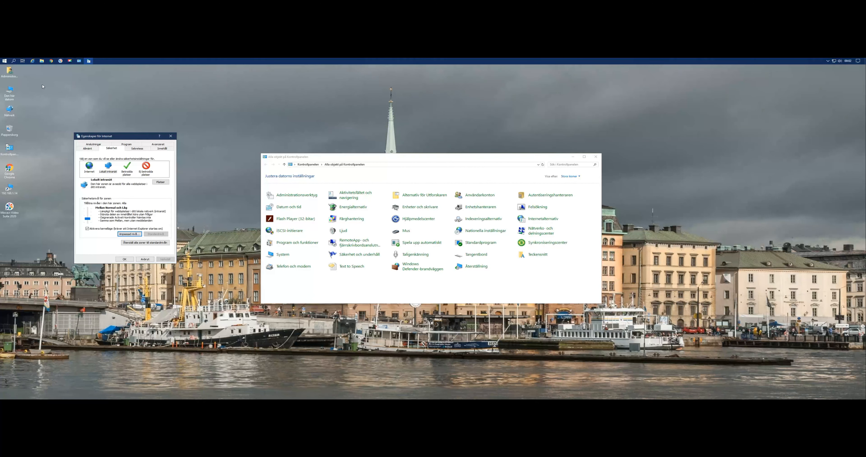
Review the sites assigned to the Lokalt intranät zone, and close the internet properties and the Control Panel.
left_click(161, 183)
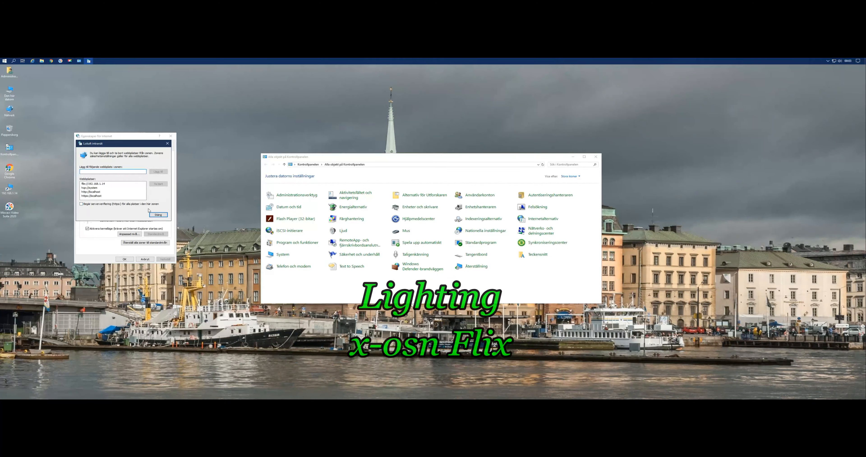
left_click(159, 214)
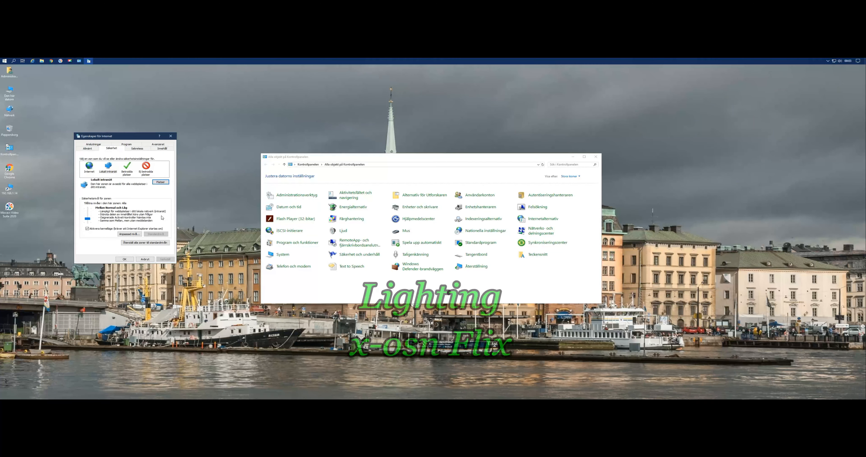
left_click(129, 260)
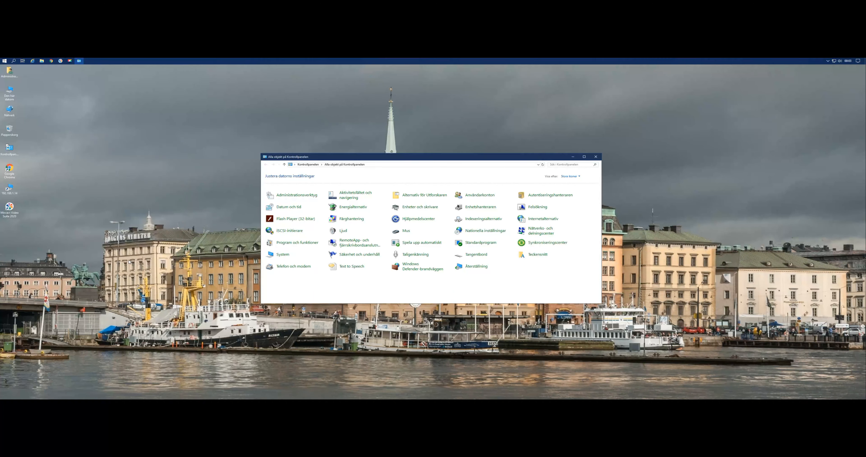
left_click(596, 157)
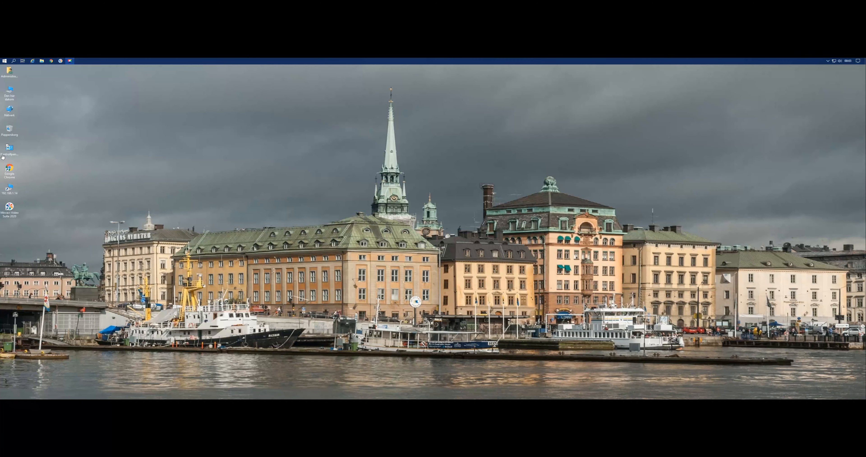
Open the 192.168.1.14 network location from its desktop shortcut and go to the Systems folder in the Data share.
double_click(11, 195)
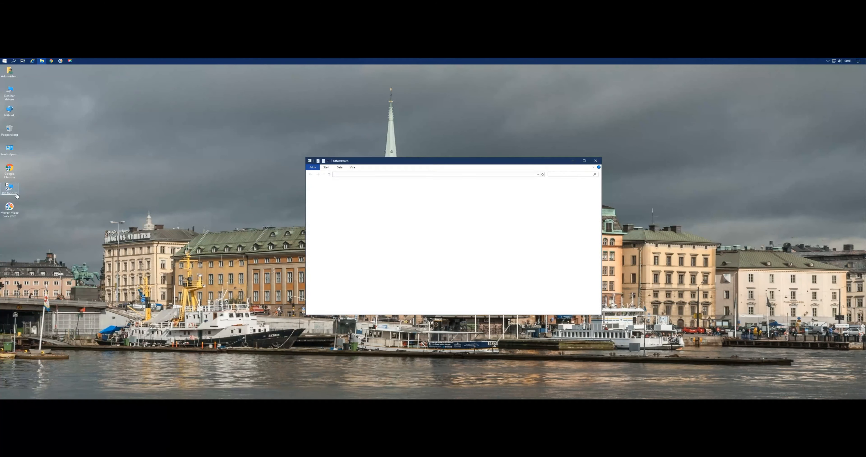
left_click(438, 189)
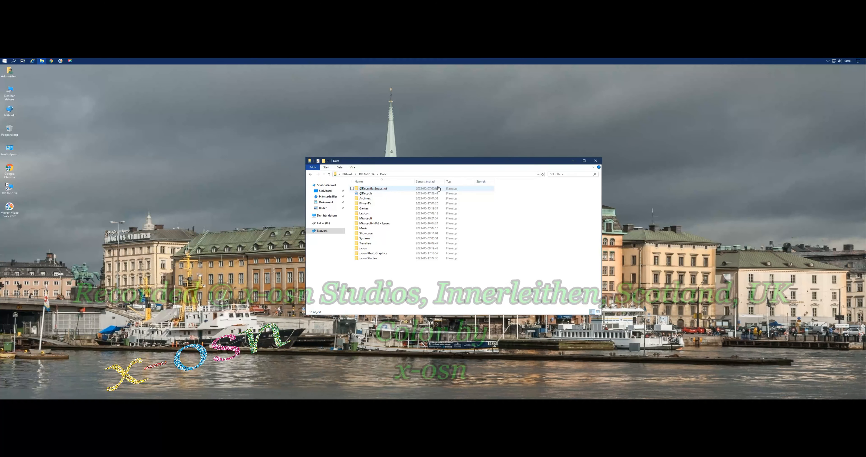
left_click(365, 238)
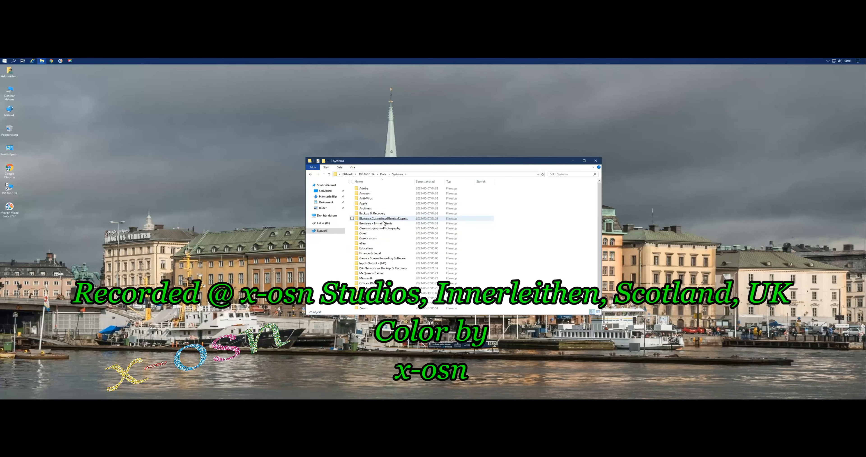
Open System\Drivers-Software - Utilities\Rufus and widen the name column to show the full file names.
scroll(404, 235, "down", 1)
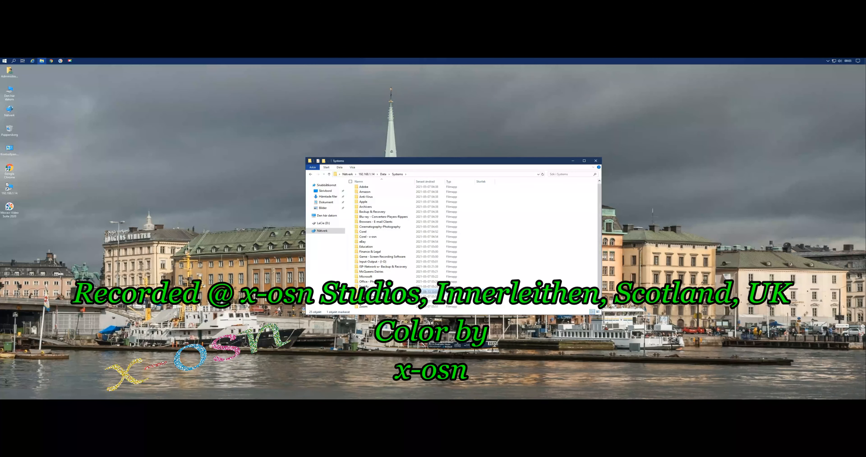
left_click(400, 292)
left_click(377, 193)
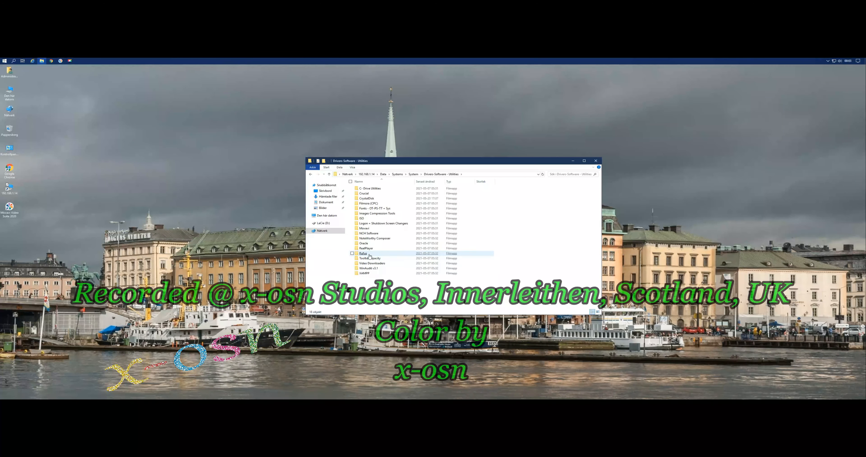
left_click(369, 254)
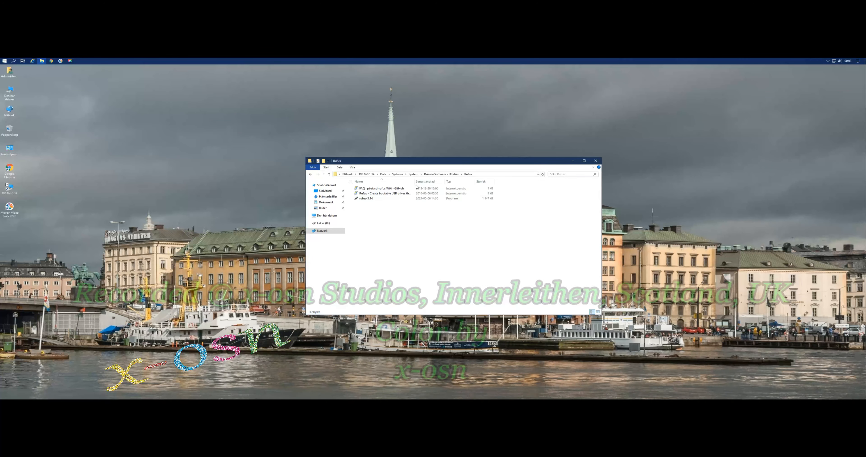
left_click_drag(415, 181, 433, 182)
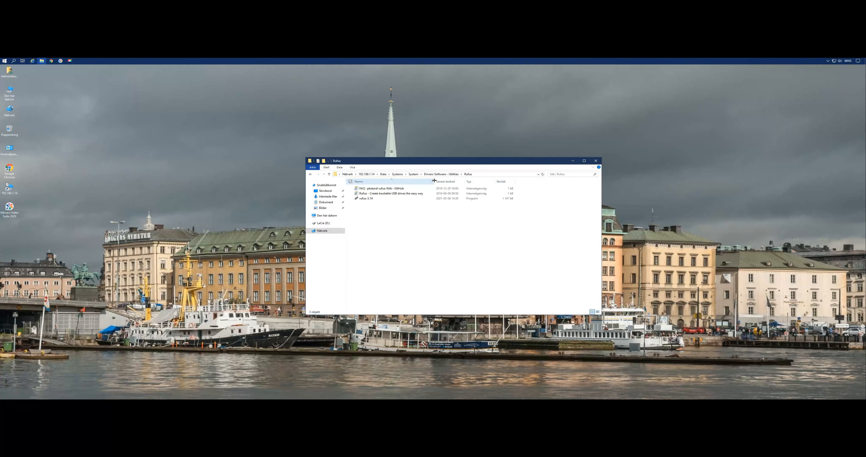
Run the rufus-3.14 program from the network share, and close it once its window has loaded.
double_click(364, 199)
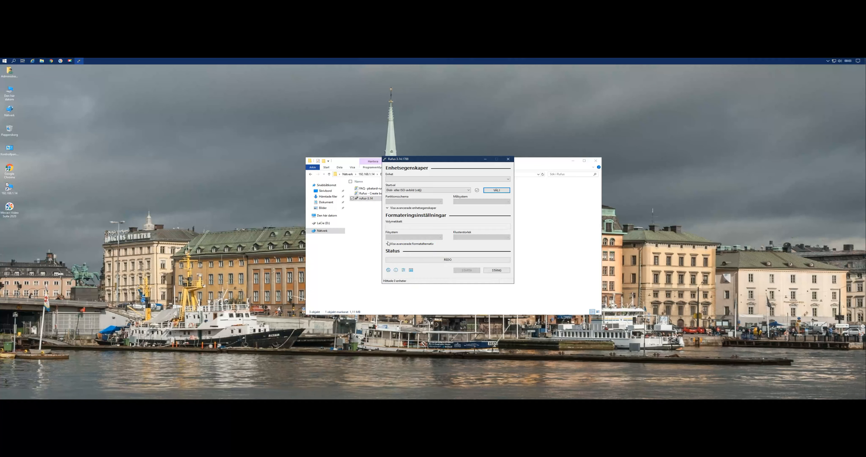
left_click(509, 159)
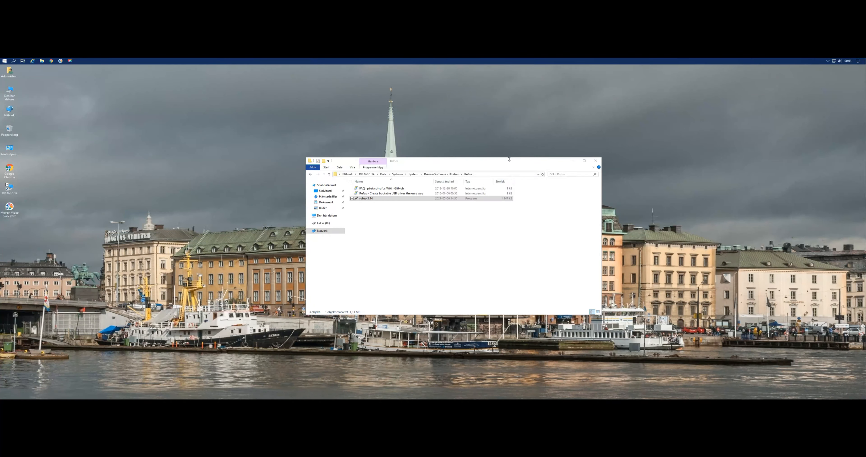
Open NoteWorthy Composer\NoteWorthy Composer 2.75a under Drivers-Software - Utilities and launch the setup program there.
left_click(329, 175)
double_click(379, 241)
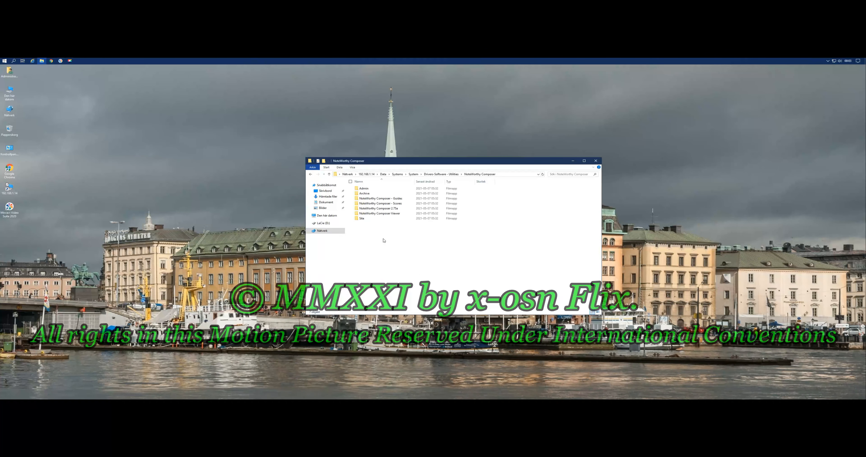
left_click(393, 209)
double_click(393, 210)
left_click(372, 189)
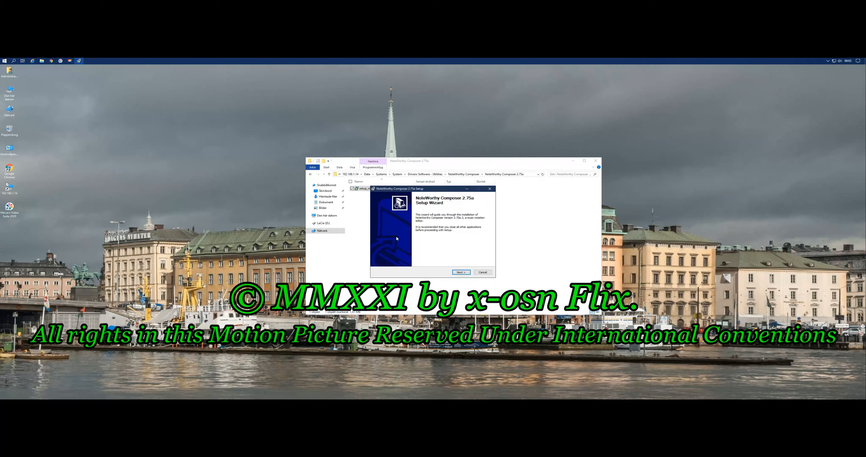
Accept the license and install NoteWorthy Composer 2.75a with Start menu, desktop and Quick Launch icons, run it from the wizard and close it.
left_click(463, 273)
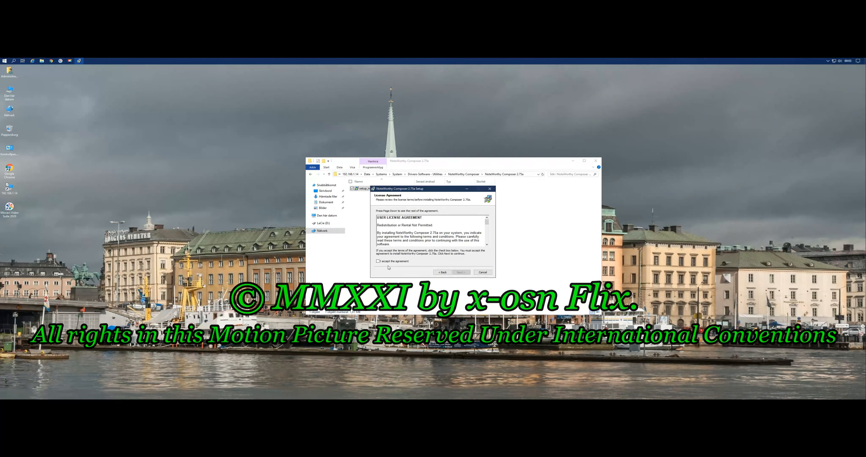
left_click(378, 262)
left_click(463, 273)
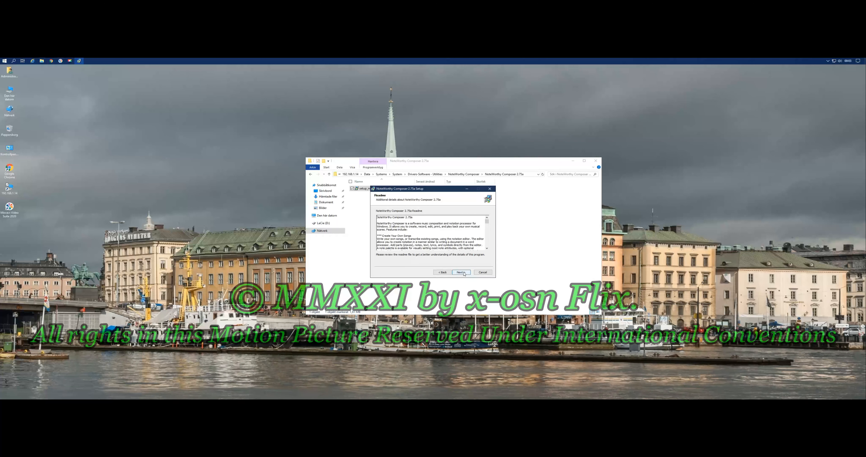
left_click(462, 273)
left_click(461, 272)
left_click(462, 272)
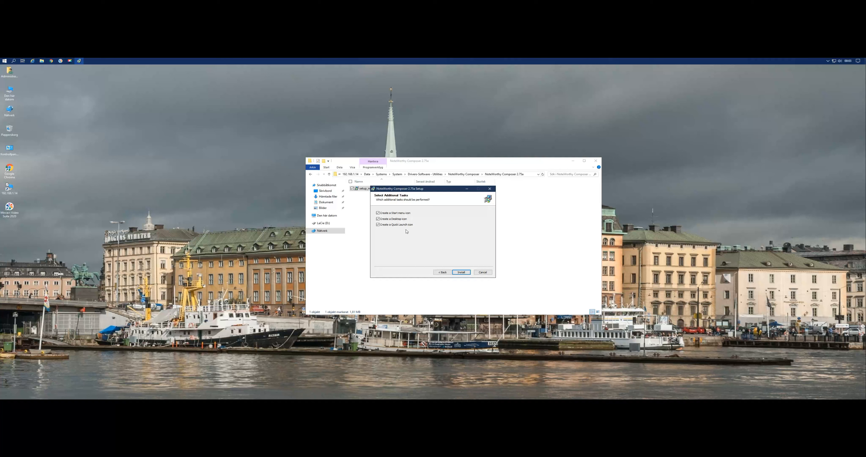
left_click(462, 273)
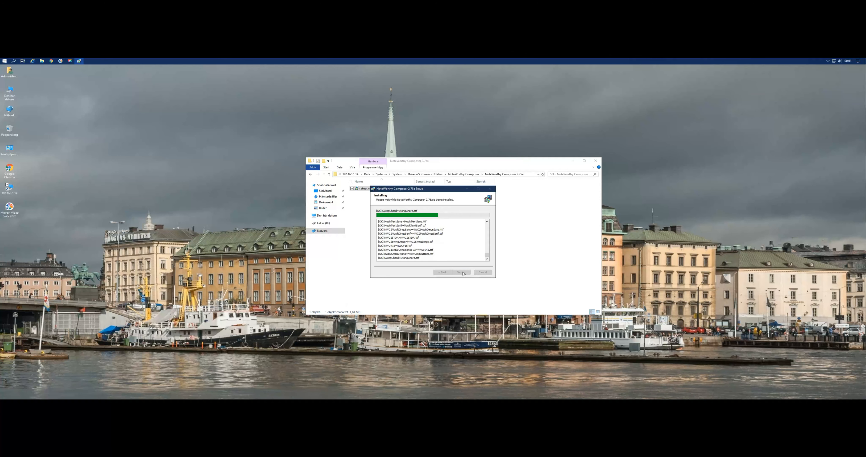
left_click(462, 272)
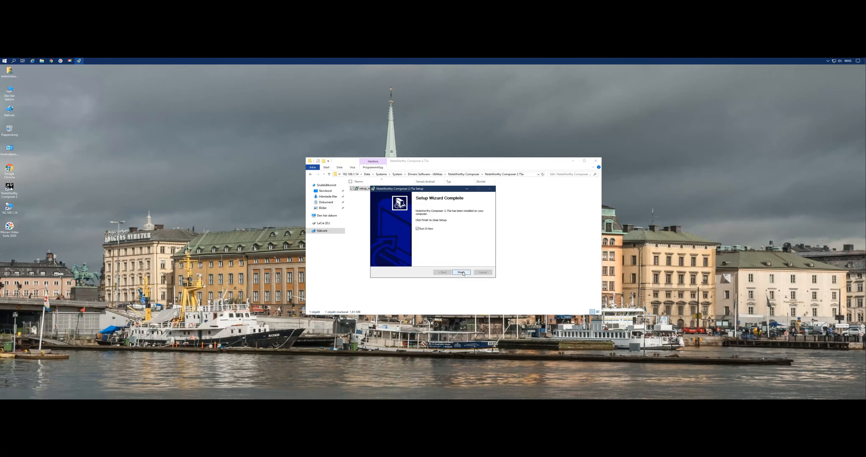
left_click(462, 272)
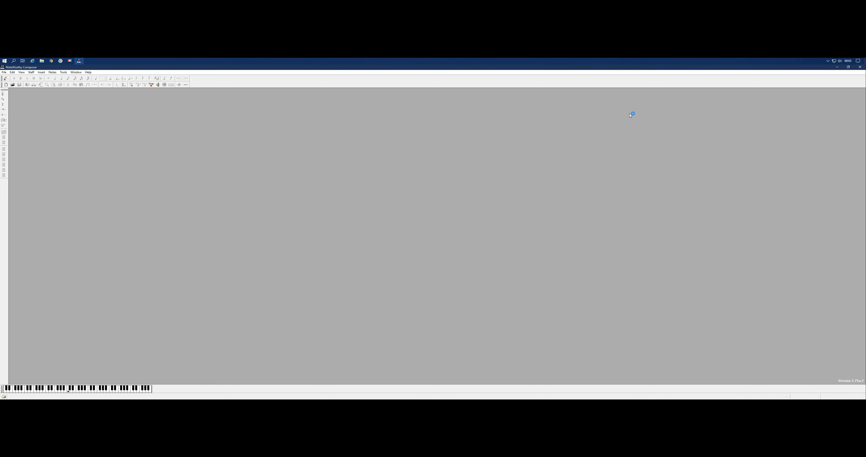
left_click(860, 68)
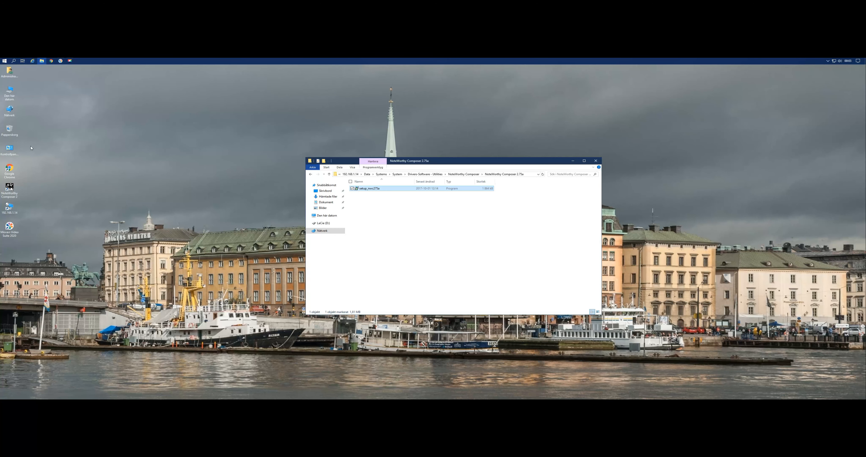
View the device and Windows specifications on the Om page of the System settings.
left_click(4, 61)
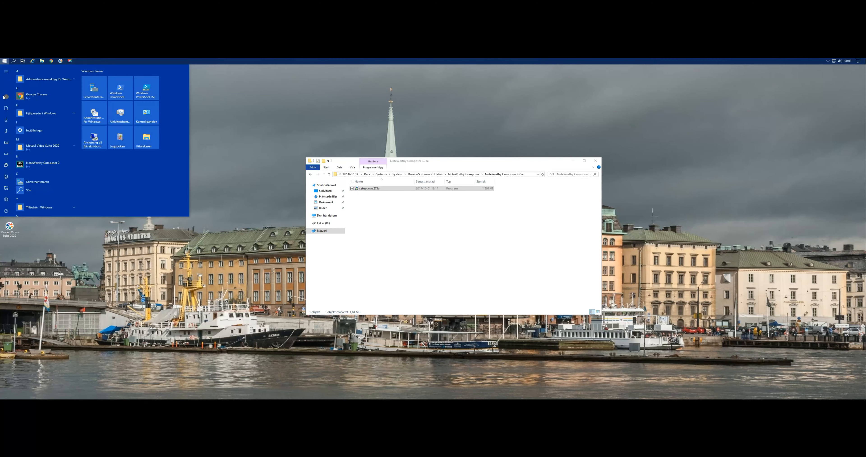
left_click(6, 200)
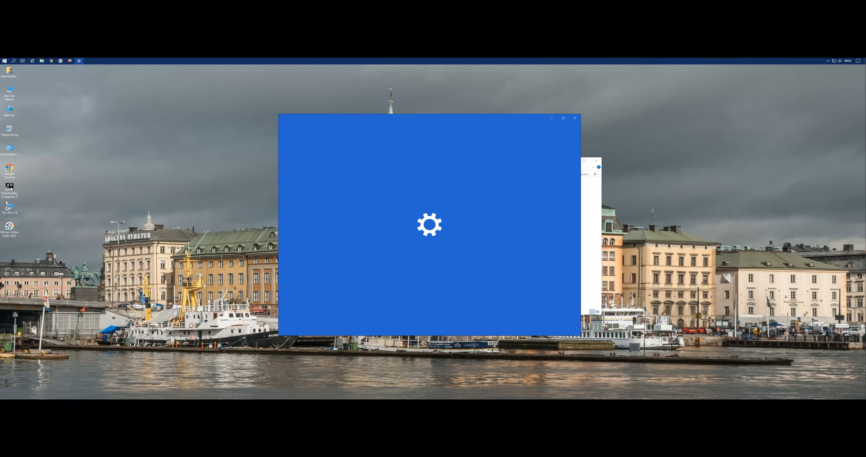
left_click(333, 173)
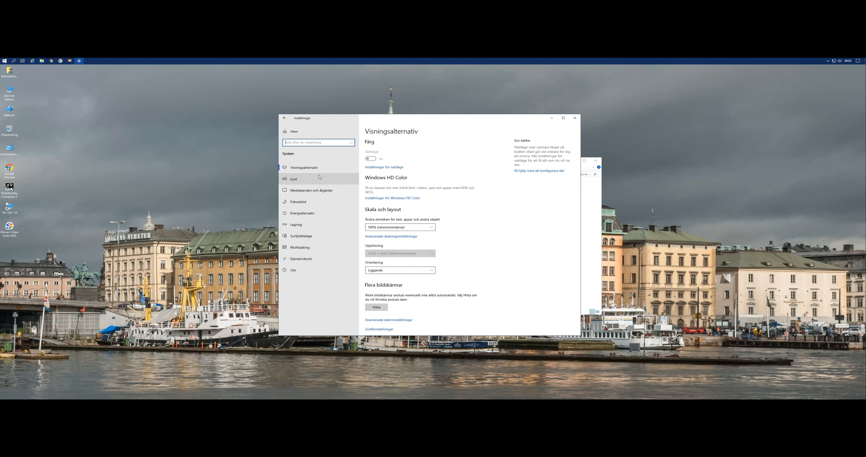
left_click(305, 272)
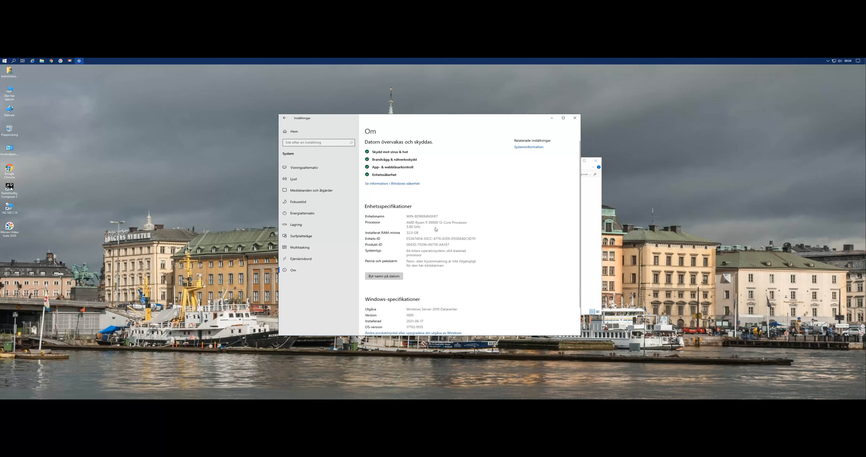
scroll(481, 257, "down", 2)
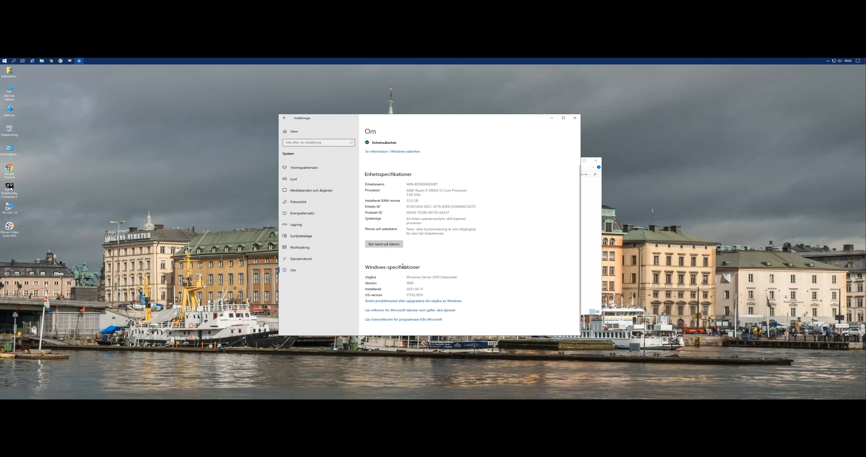
Check the Windows activation status on the Aktivering page under Uppdatering och säkerhet.
left_click(291, 131)
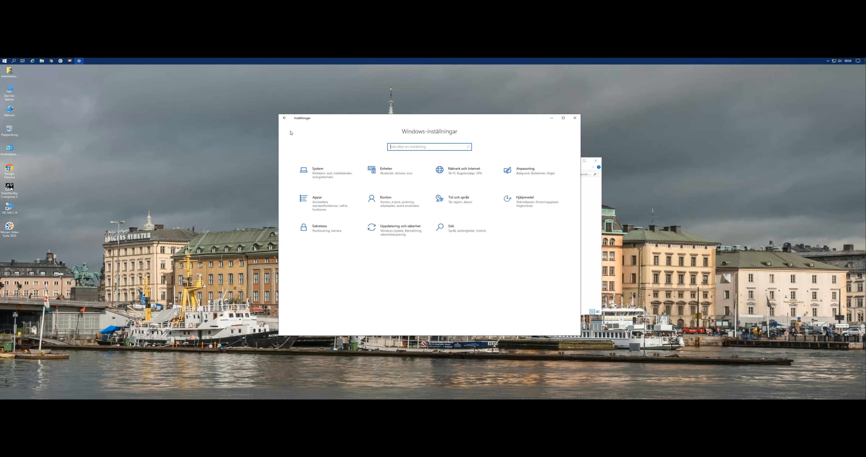
left_click(411, 230)
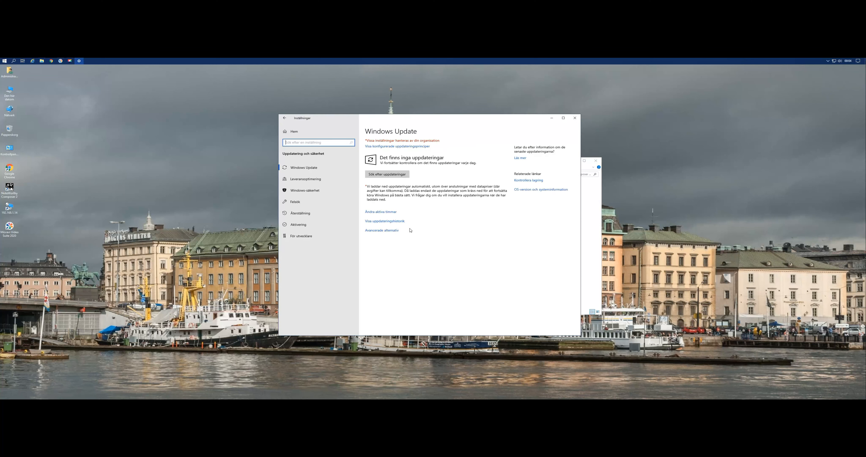
left_click(318, 226)
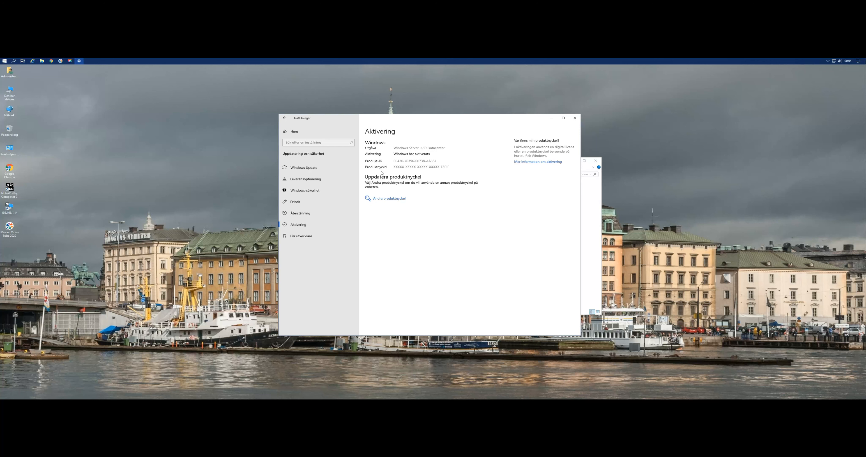
Review the Språk page under Tid och språk, and close the Windows settings.
left_click(295, 132)
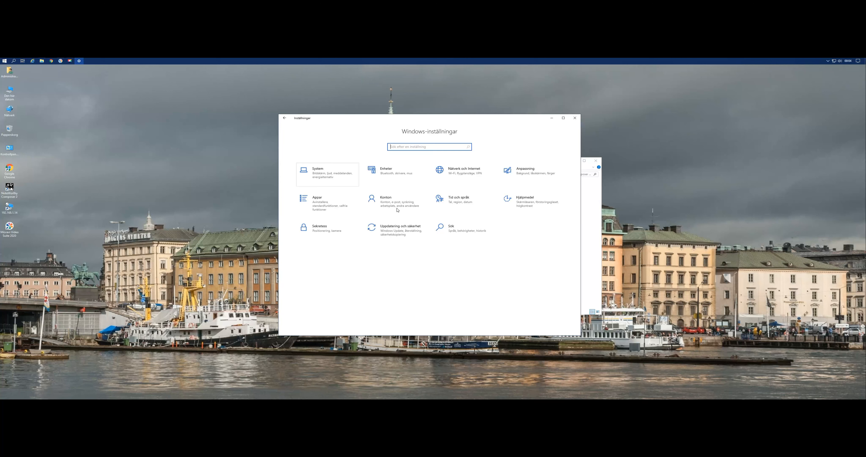
left_click(463, 202)
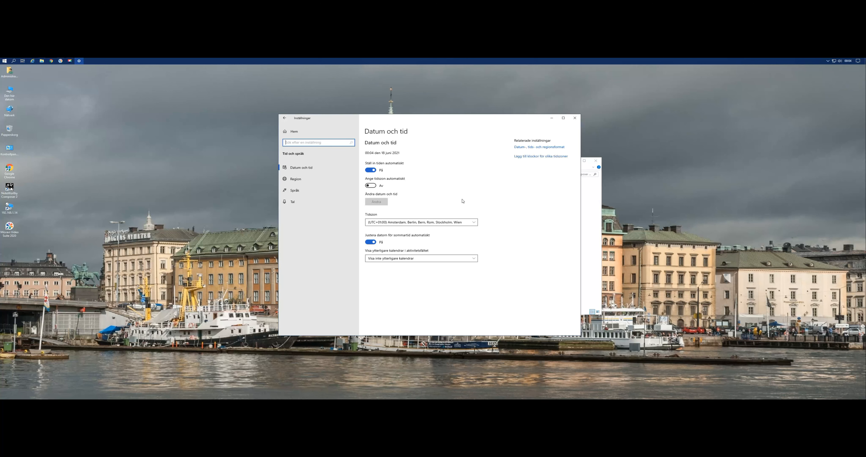
left_click(293, 194)
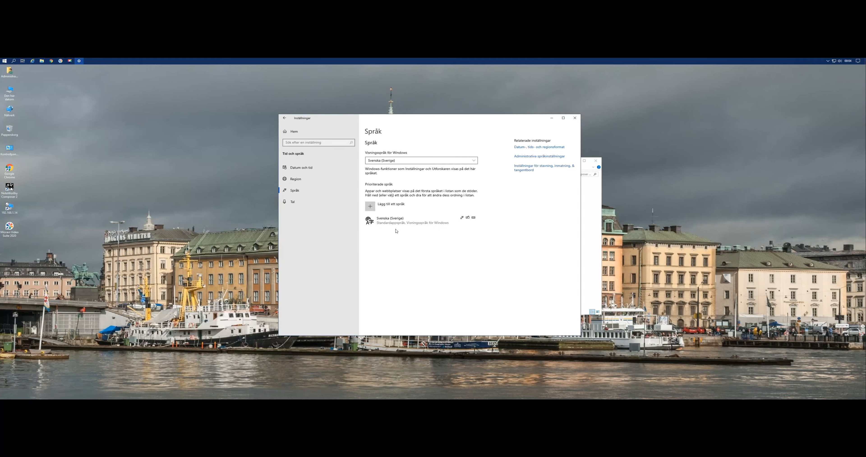
left_click(294, 132)
left_click(576, 119)
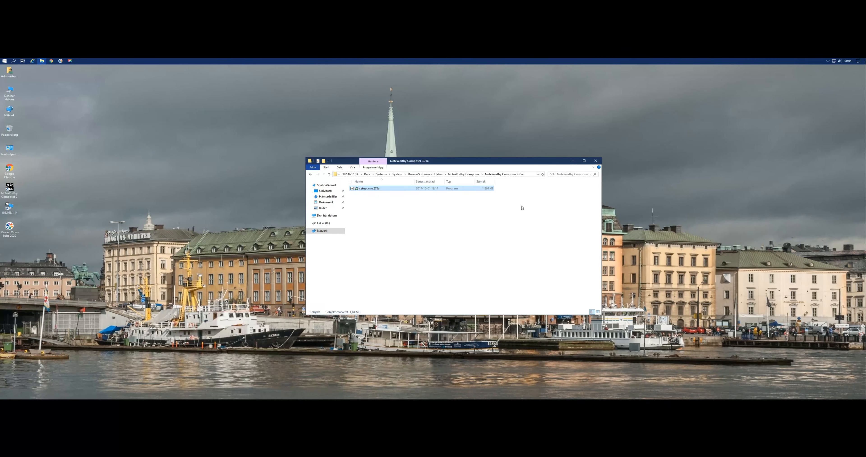
Go up to the NoteWorthy Composer folder, and open Lokal disk (C:) from Den här datorn in a separate window.
left_click(329, 175)
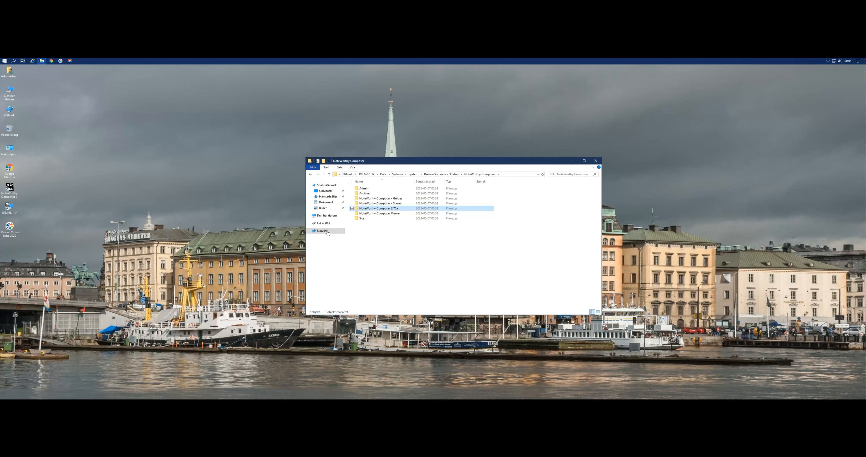
left_click(7, 97)
double_click(9, 96)
double_click(386, 252)
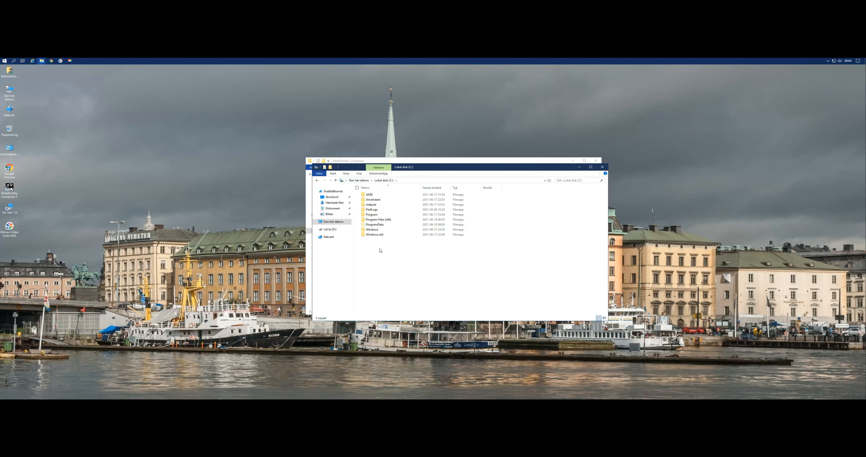
Try to delete the Windows.old folder from Lokal disk (C:), and cancel the folder access request.
right_click(374, 235)
left_click(397, 303)
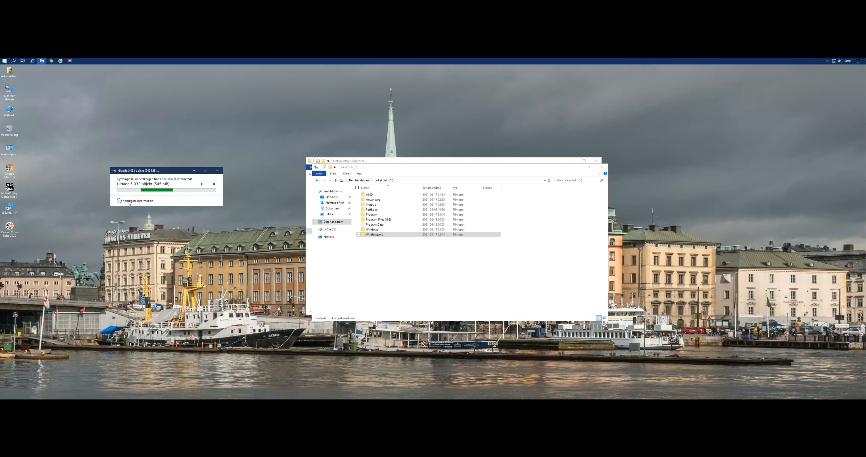
left_click(135, 201)
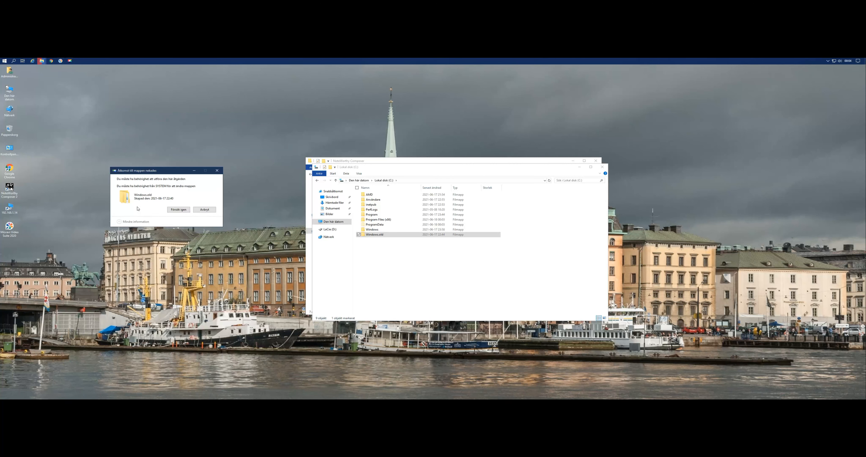
left_click(205, 211)
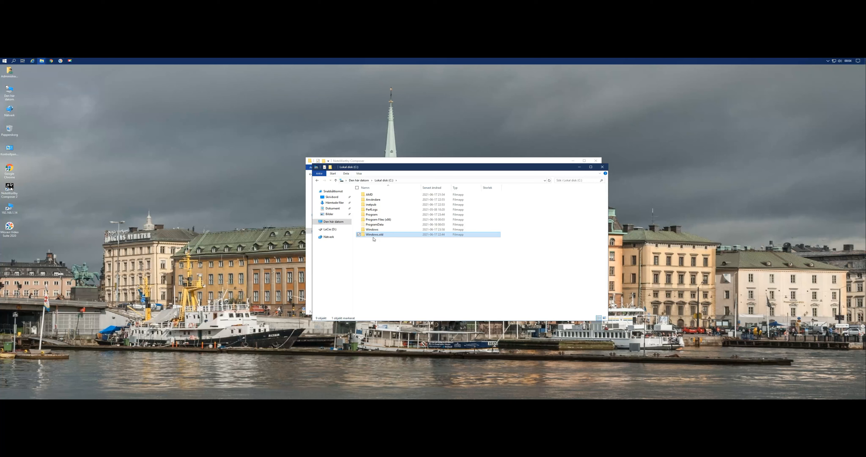
Move the Lokal disk (C:) window aside, and browse from the NoteWorthy Composer folder to Data\Archives on the network share.
left_click_drag(451, 169, 308, 143)
left_click(486, 171)
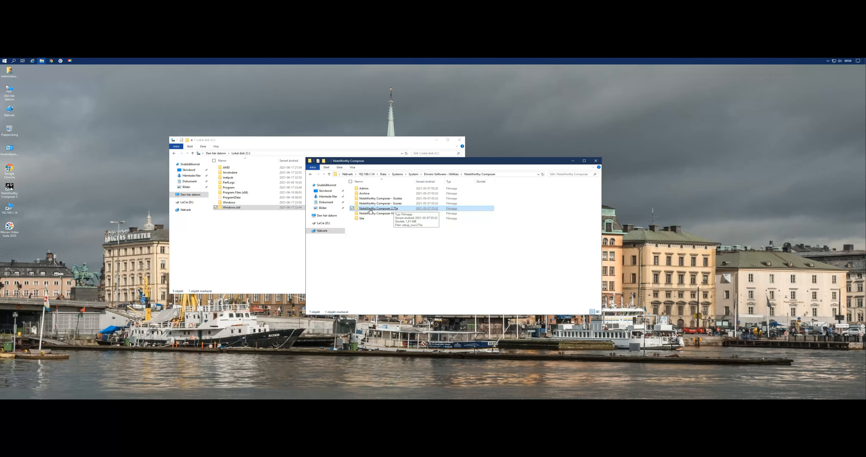
left_click(330, 174)
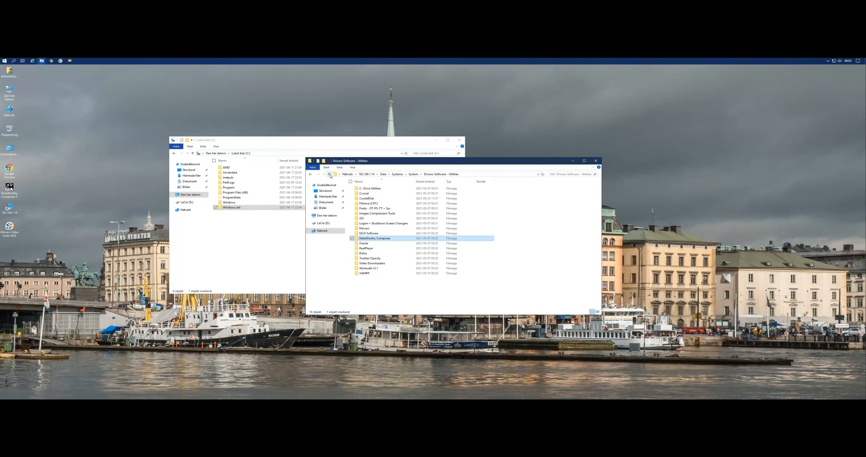
left_click(330, 175)
left_click(330, 175)
left_click(330, 175)
double_click(366, 199)
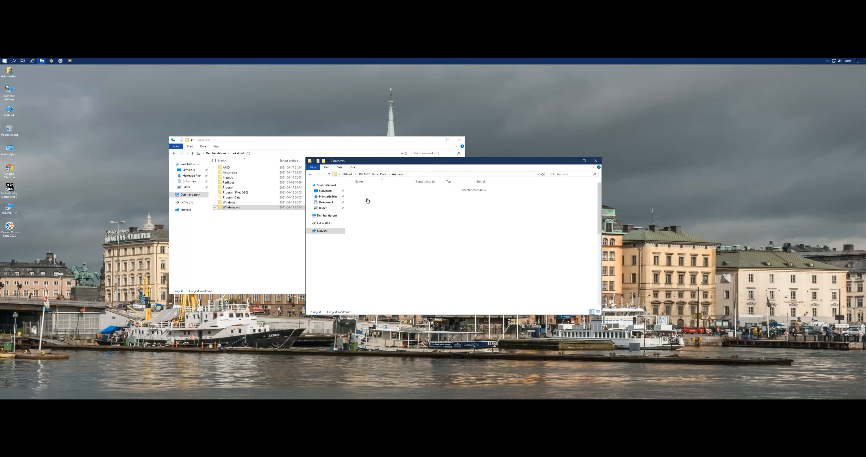
Switch the Archives folder to list view, open its Microsoft subfolder, and show that folder as a list too.
left_click(352, 167)
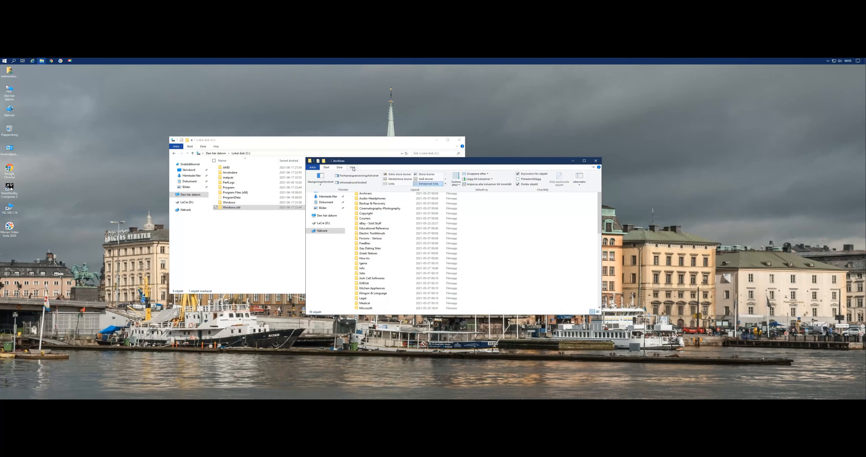
left_click(392, 183)
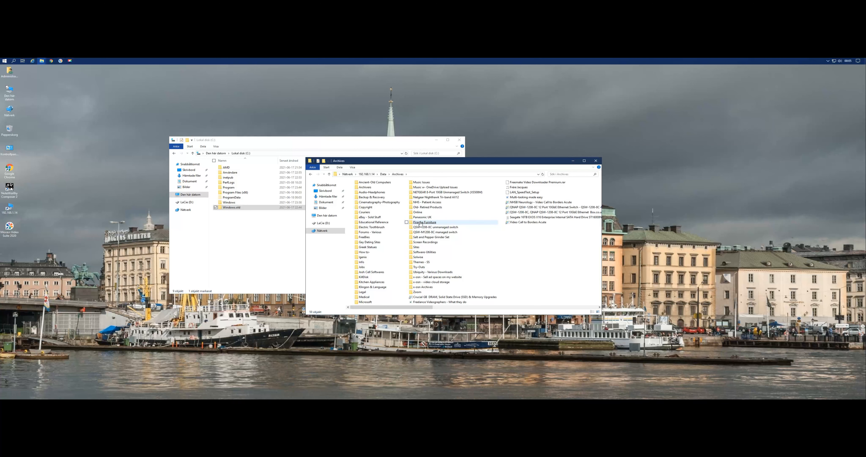
double_click(369, 301)
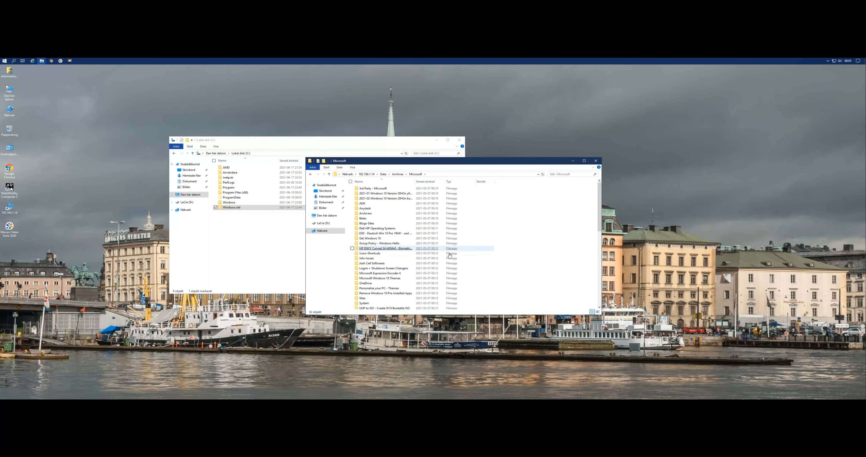
left_click(352, 167)
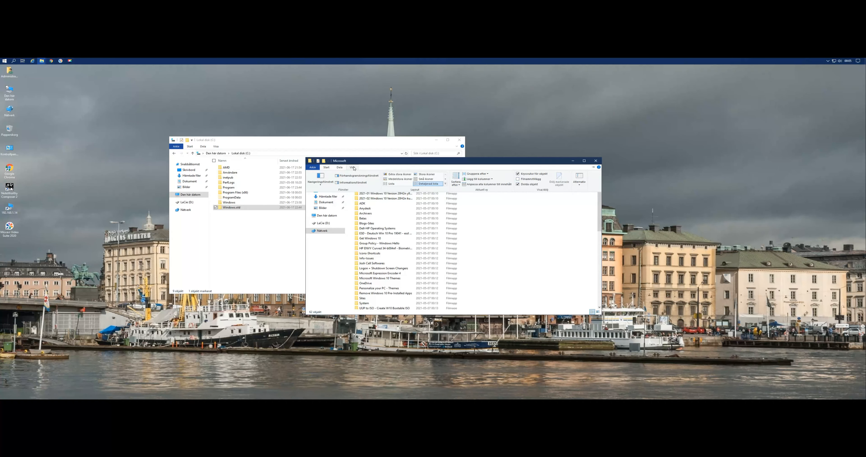
left_click(397, 184)
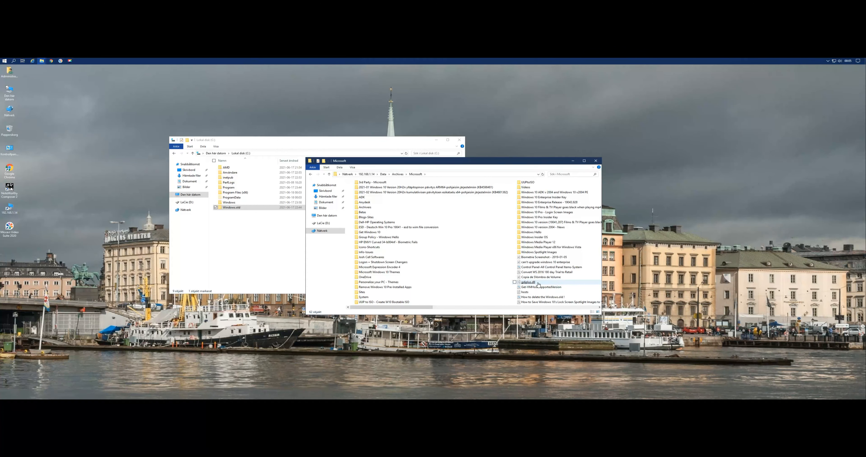
Look through the Microsoft folder and open the document on how to delete the Windows.old folder.
scroll(522, 271, "down", 2)
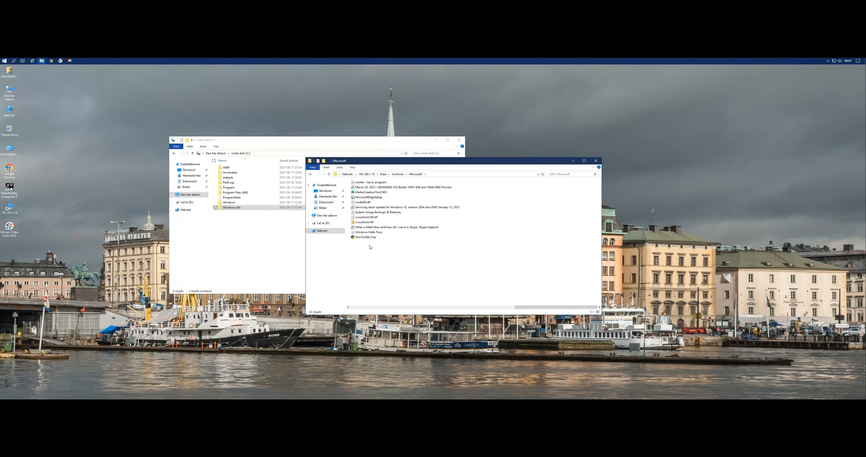
scroll(366, 236, "up", 1)
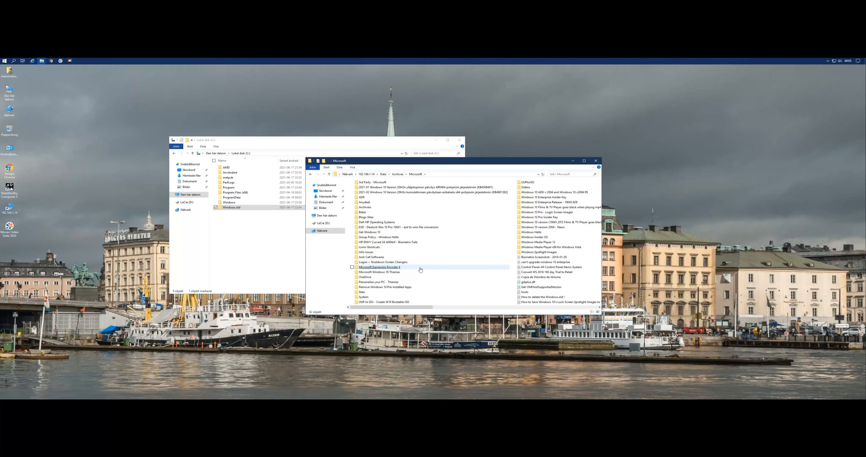
scroll(420, 269, "down", 1)
scroll(401, 266, "up", 1)
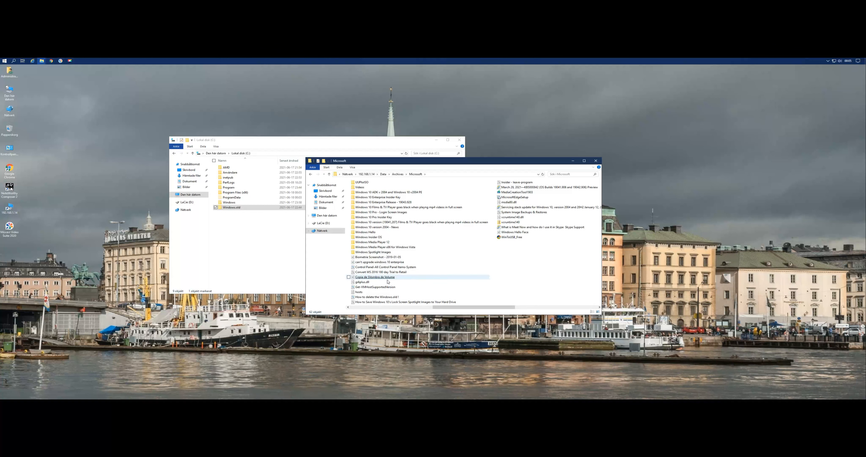
double_click(376, 298)
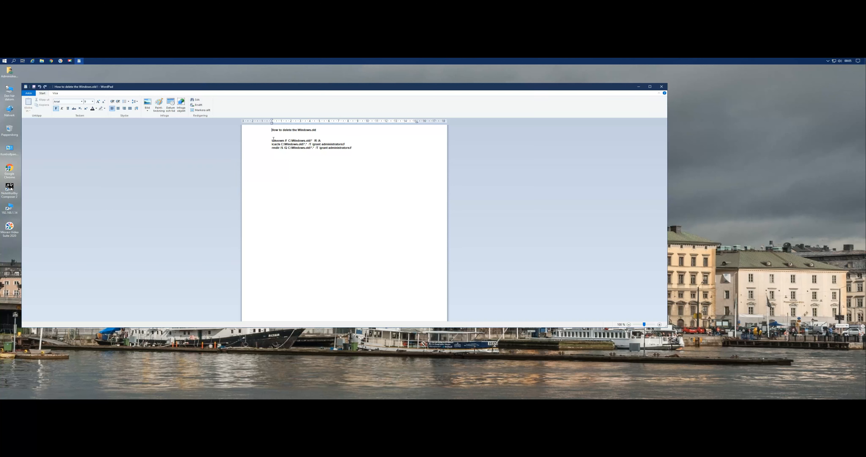
Copy the three takeown, icacls and rmdir command lines for C:\Windows.old from the document.
left_click_drag(272, 141, 341, 148)
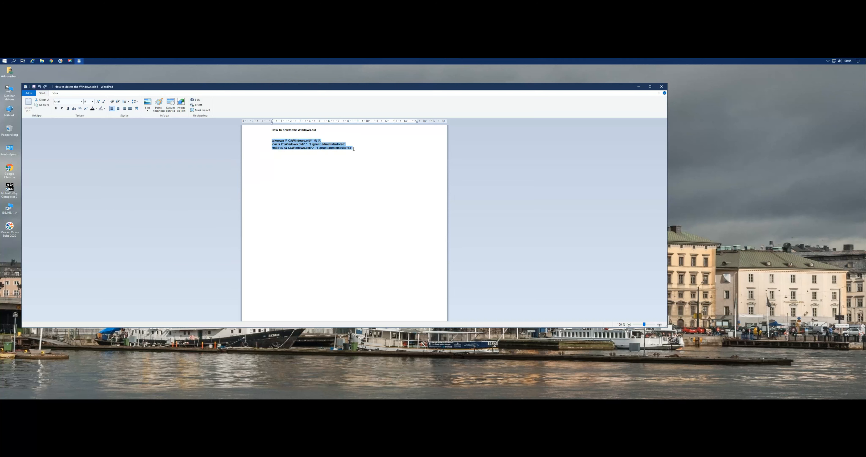
right_click(302, 147)
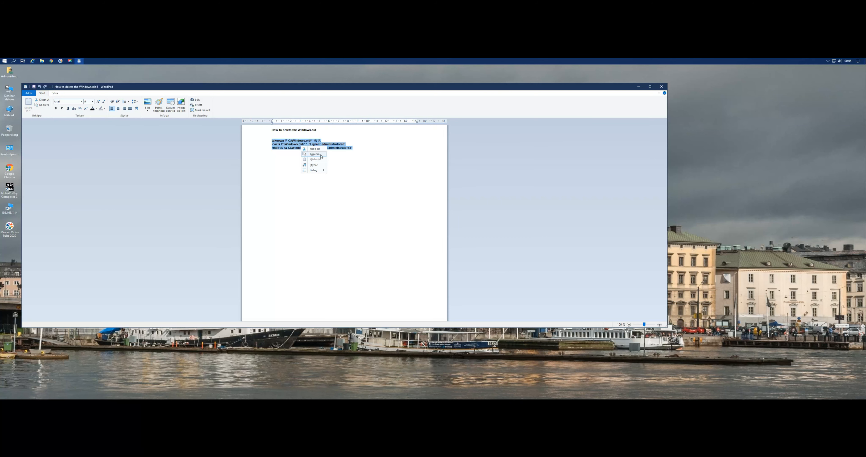
left_click(319, 154)
Move the WordPad window aside, pin WordPad to the taskbar, and minimise the document.
left_click_drag(559, 91, 654, 116)
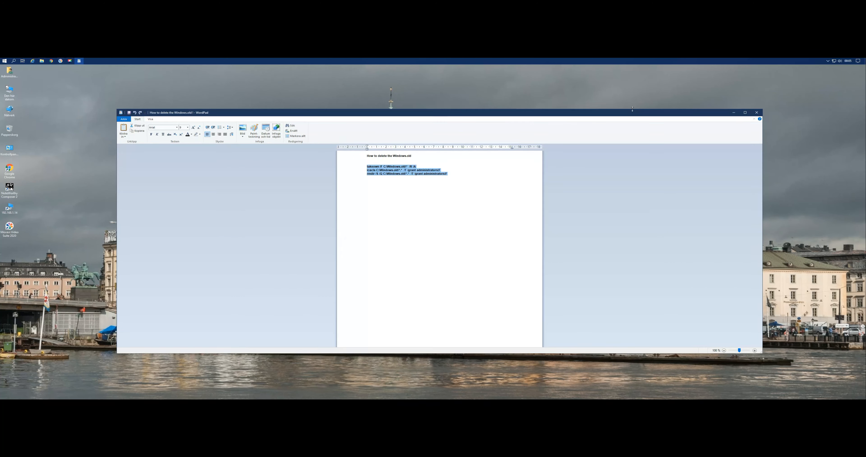
right_click(80, 61)
left_click(84, 79)
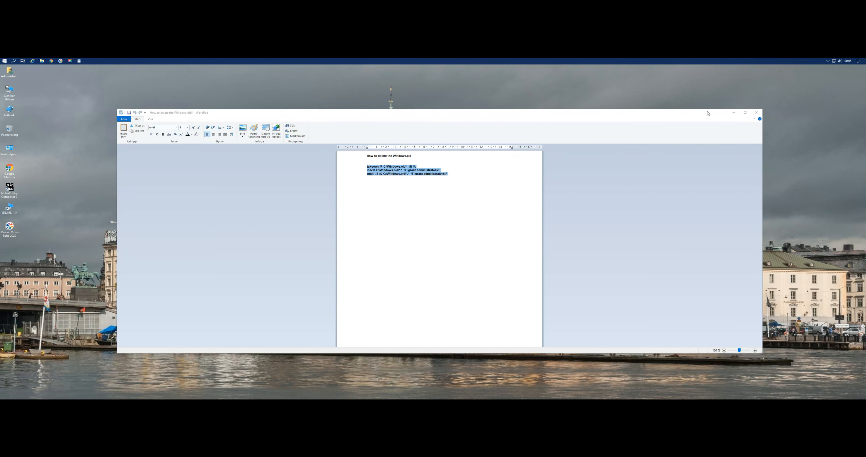
left_click(734, 113)
Open Windows PowerShell as administrator, run the copied Windows.old commands, and answer t to the directory permissions question.
right_click(2, 61)
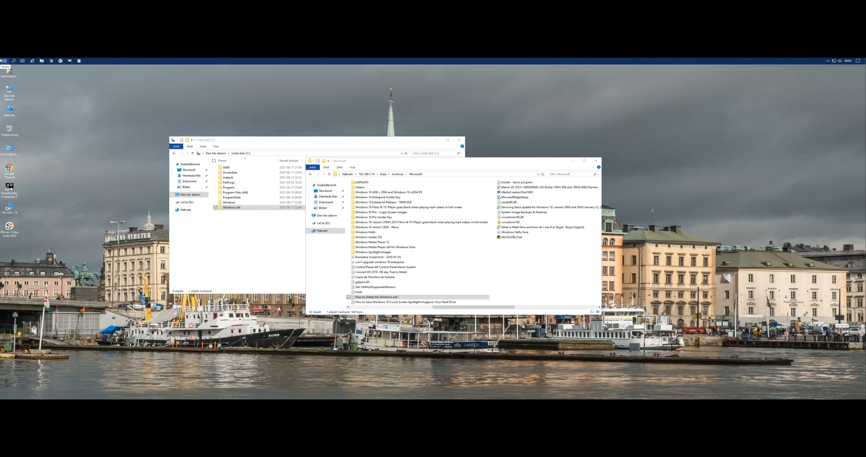
left_click(47, 132)
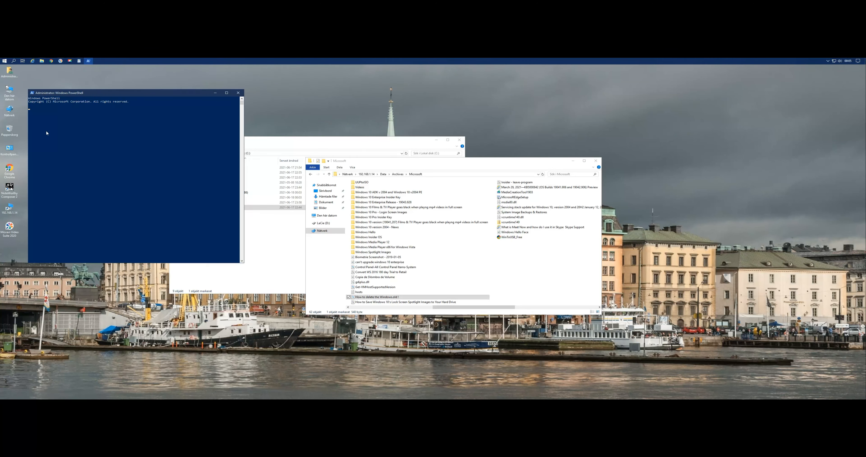
right_click(77, 140)
key("Return")
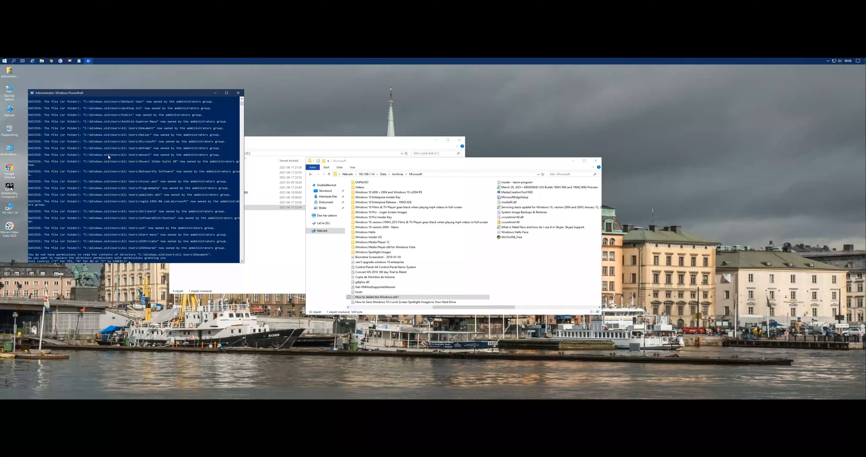
type("t")
key("Return")
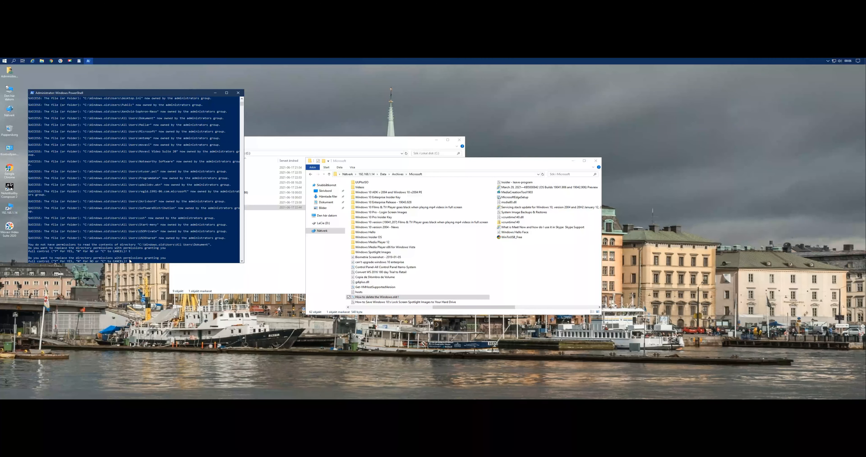
Return to the WordPad document and copy the selected Windows.old command lines again.
left_click(79, 61)
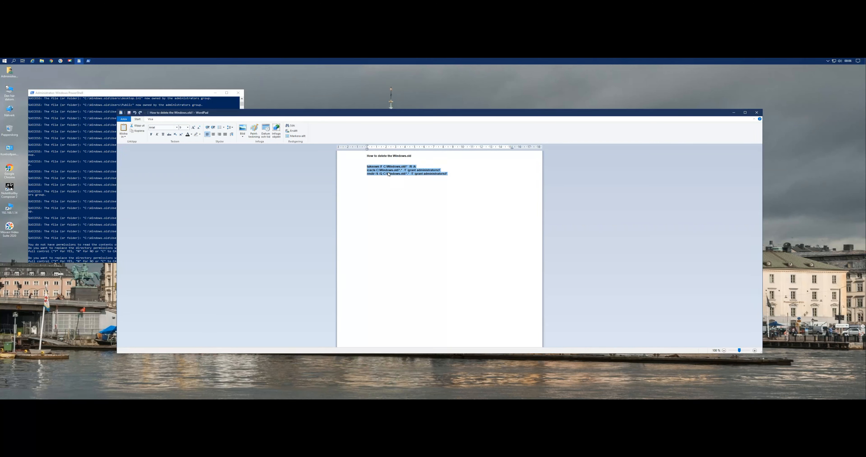
right_click(388, 173)
left_click(398, 180)
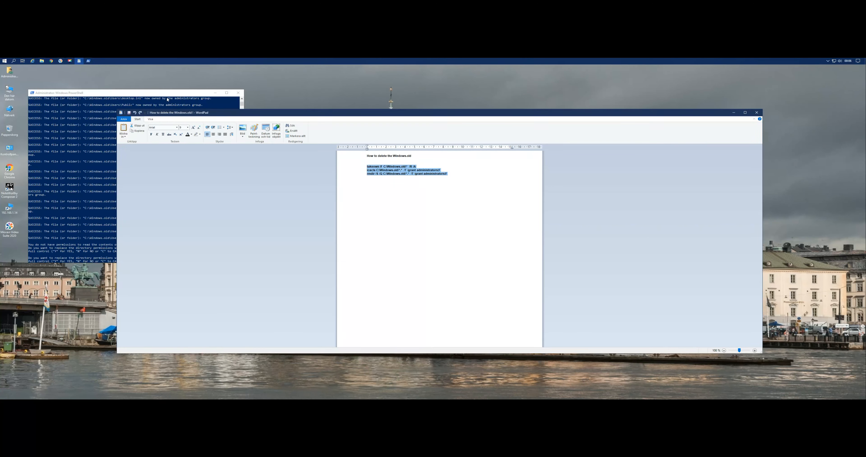
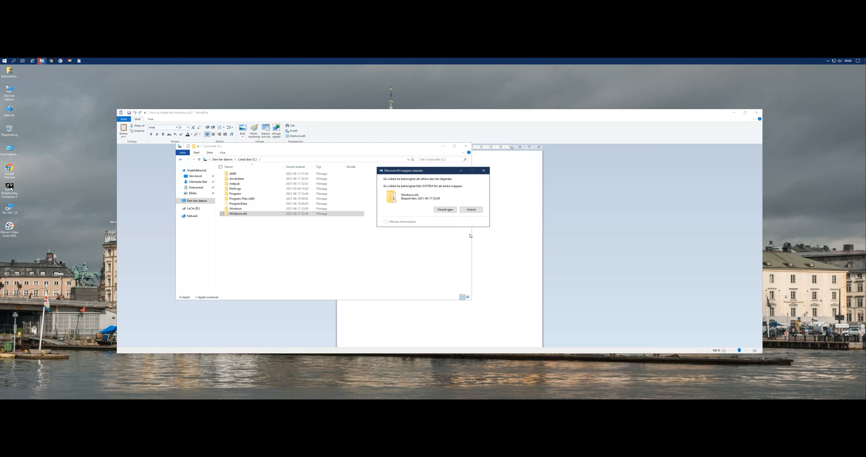
Dismiss the Windows.old access prompt, then clear away the front C: window and the WordPad document.
left_click(471, 210)
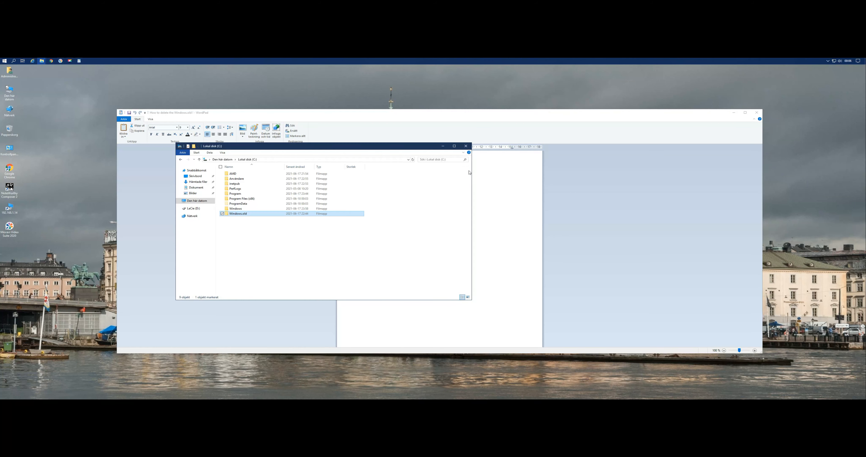
left_click(467, 147)
left_click(734, 113)
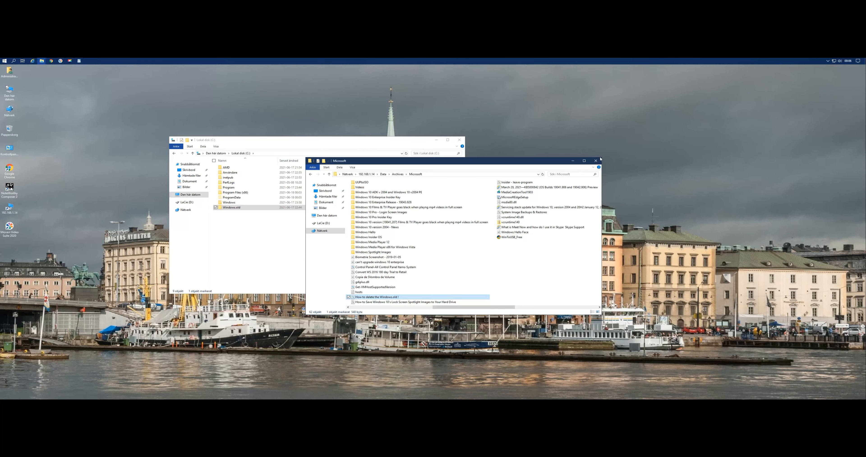
Launch Disk Cleanup through the Run dialog for drive C:.
right_click(124, 292)
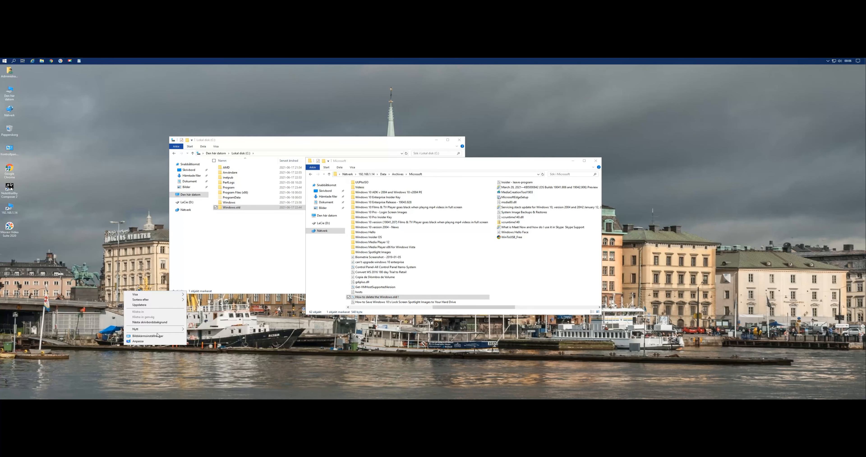
left_click(204, 335)
key("super+r")
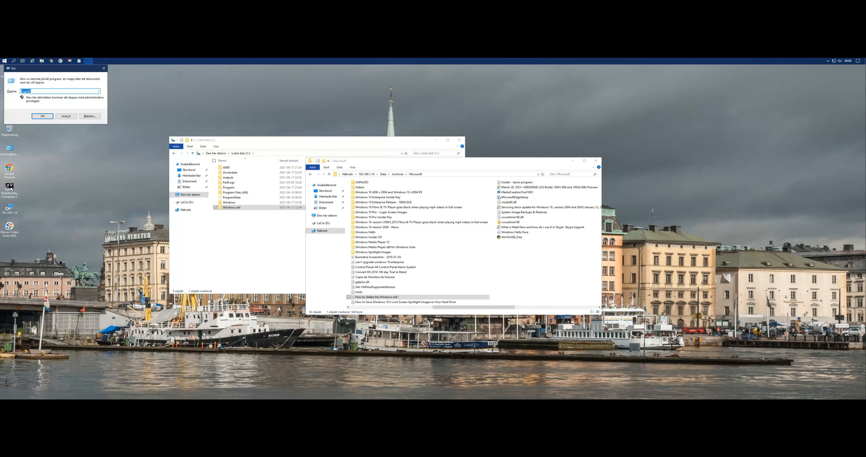
type("cleanmgr")
key("Return")
key("Return")
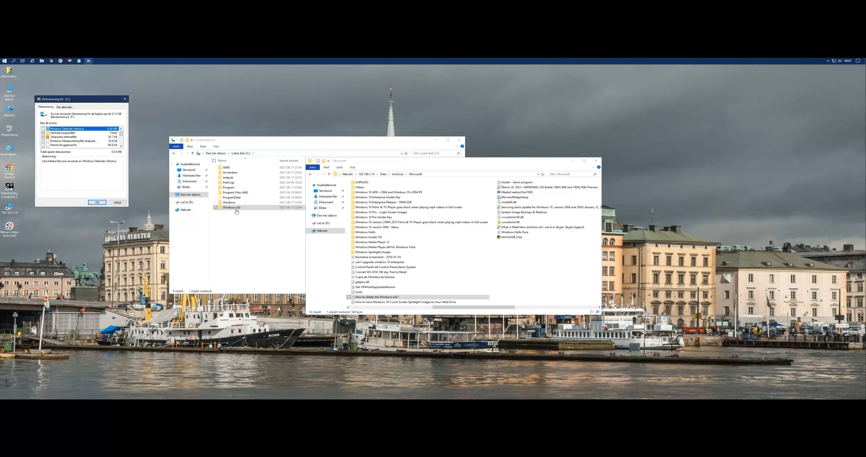
Mark the cleanup categories on drive C:, including Tidigare Windows-installation(er), and permanently delete those files.
left_click(43, 133)
left_click(43, 142)
left_click(121, 146)
left_click(121, 146)
left_click(43, 142)
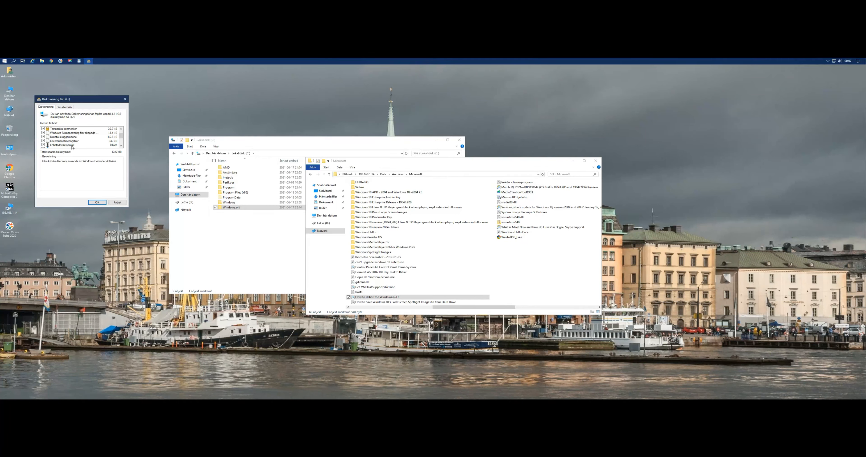
left_click(121, 146)
left_click(121, 146)
left_click(121, 145)
left_click(121, 146)
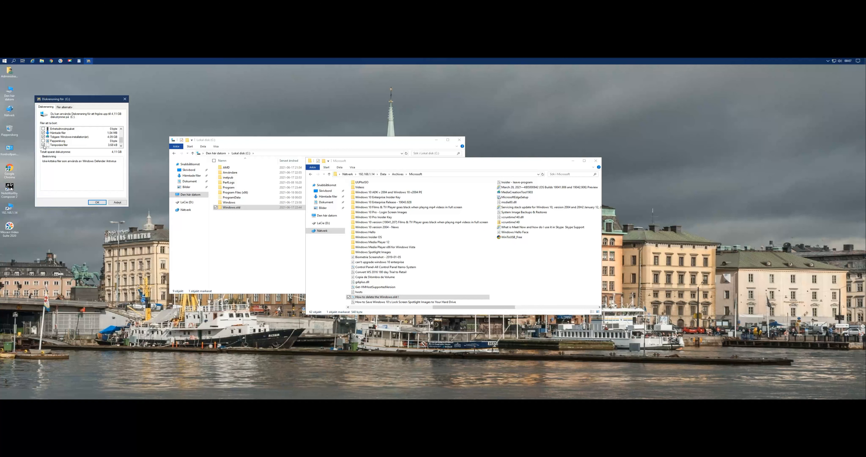
left_click(121, 146)
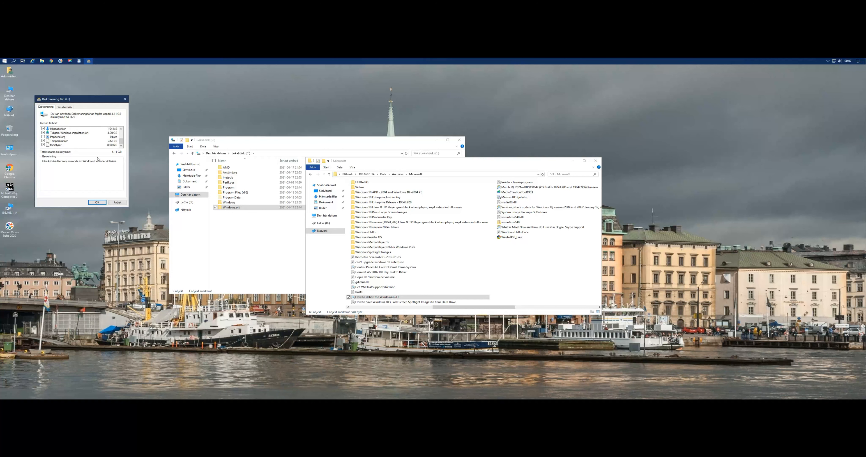
left_click(97, 202)
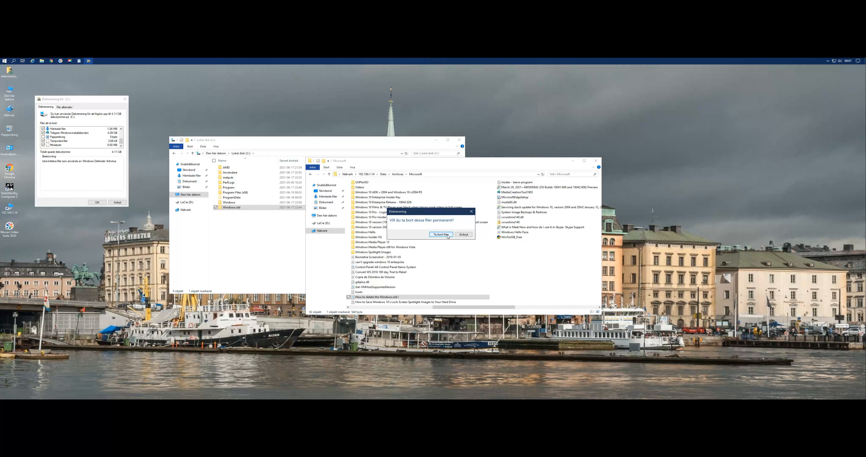
left_click(441, 234)
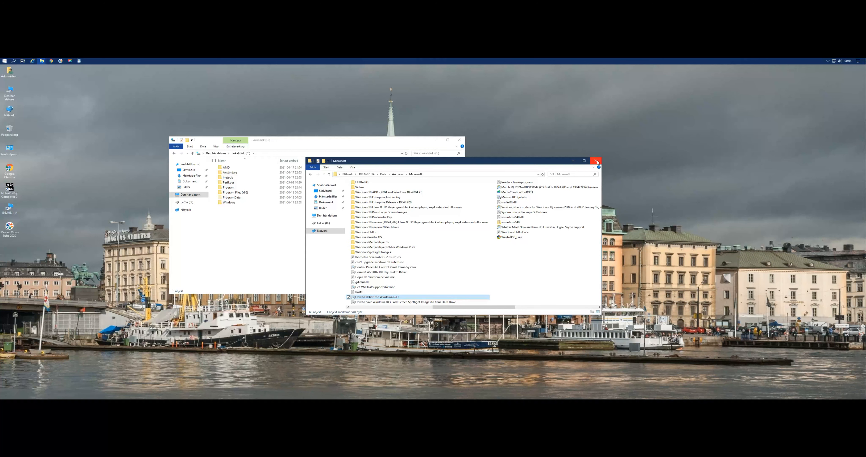
Close the WordPad document and the Microsoft folder window, and go up from drive C: to Den här datorn.
left_click(79, 60)
left_click(760, 114)
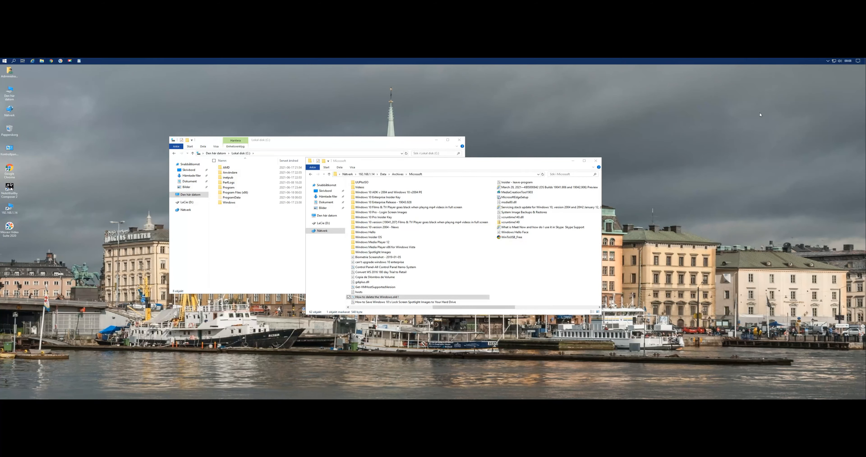
left_click(596, 160)
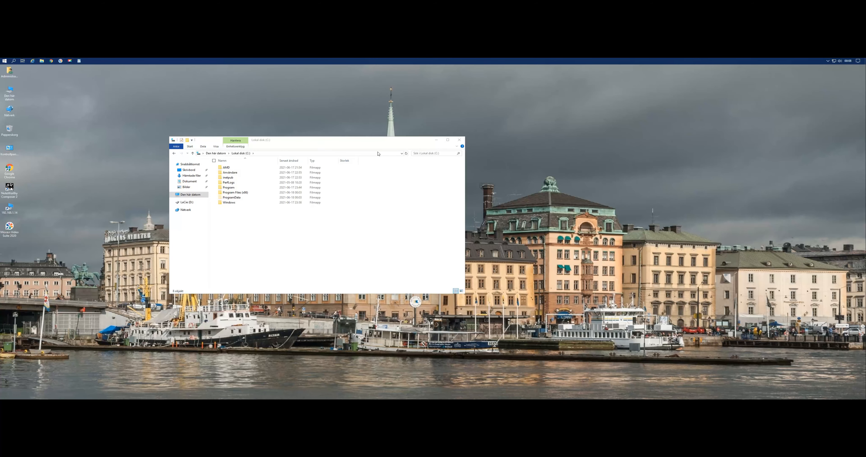
left_click_drag(367, 142, 453, 147)
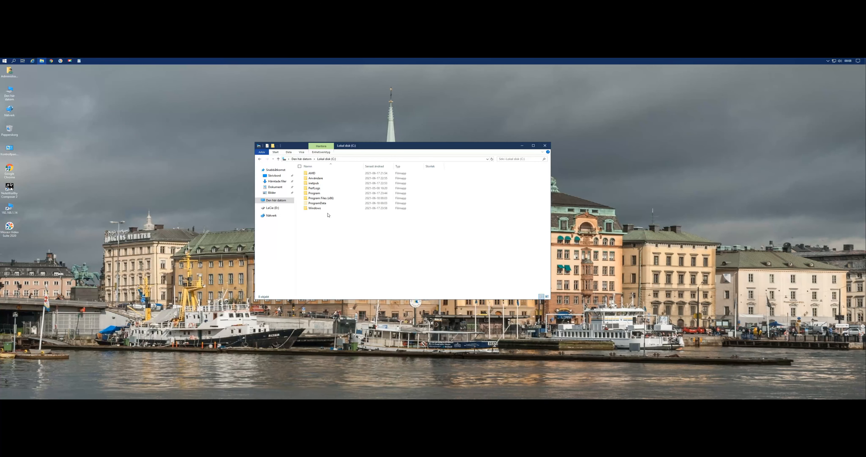
left_click(278, 159)
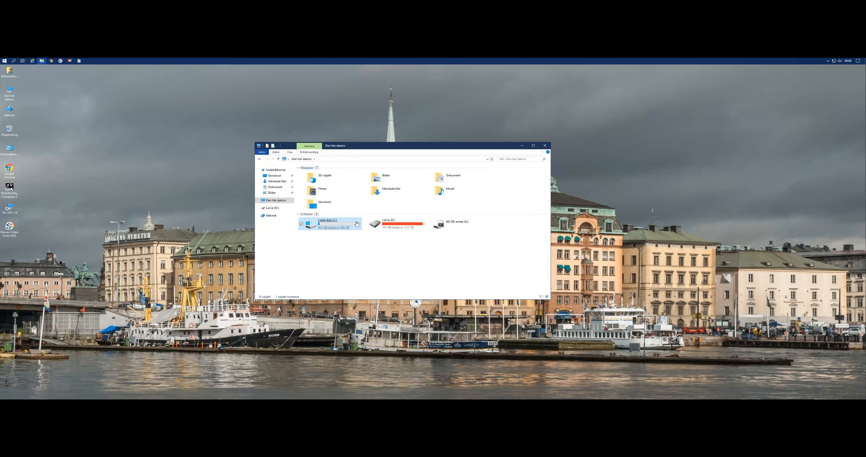
On 192.168.1.14, open Data, Systems, ISP-Network w- Backup & Recovery, NAS-Network, the QNAP 9 Bay NAS folder and its Utility folder.
double_click(14, 213)
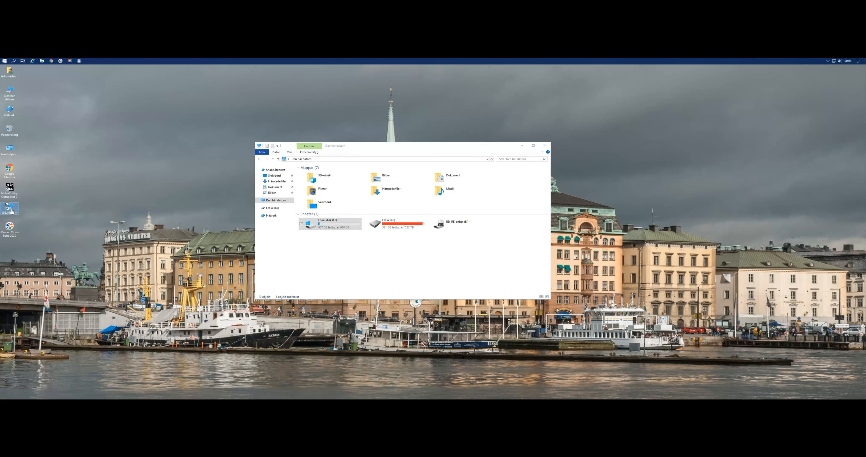
double_click(394, 177)
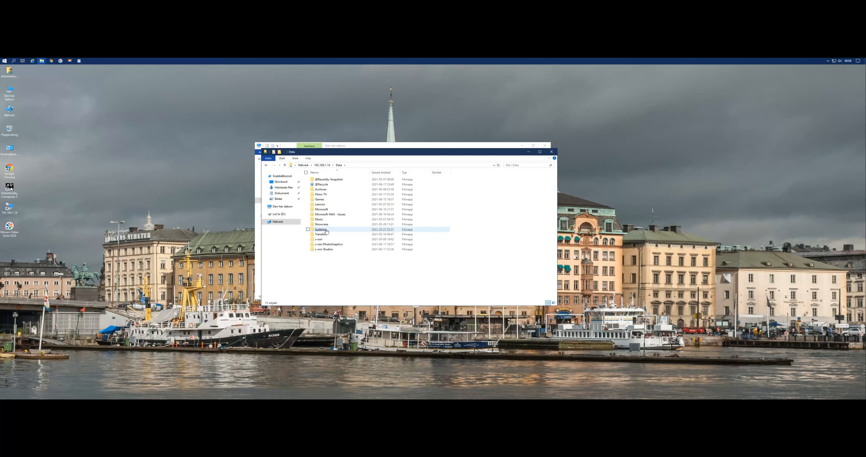
double_click(320, 230)
double_click(343, 260)
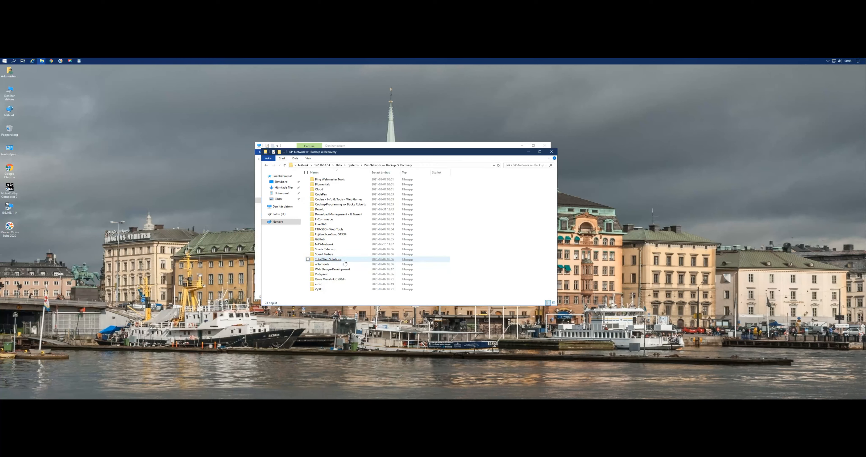
left_click(328, 245)
double_click(328, 245)
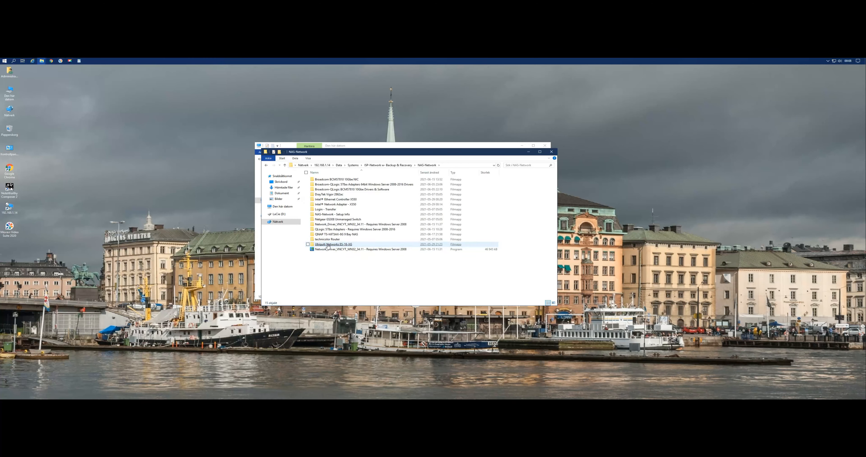
double_click(338, 237)
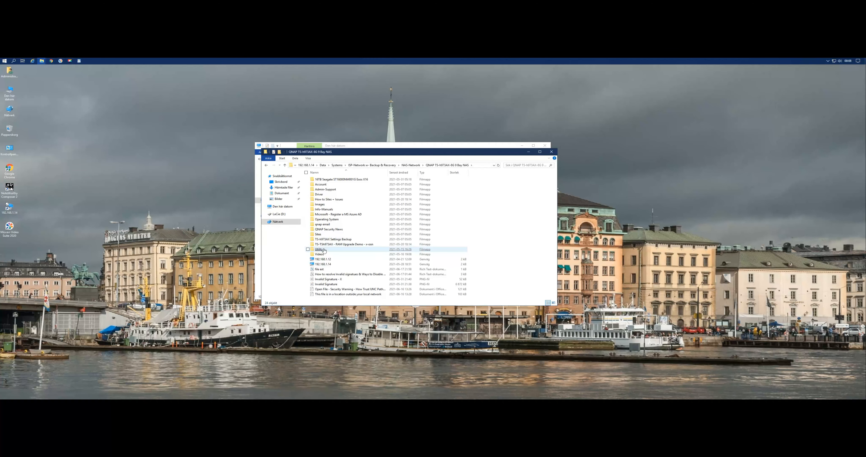
double_click(322, 250)
Install Qfinder Pro for Windows from the Utility folder in Svenska with the default components, and let it start on finishing.
double_click(331, 195)
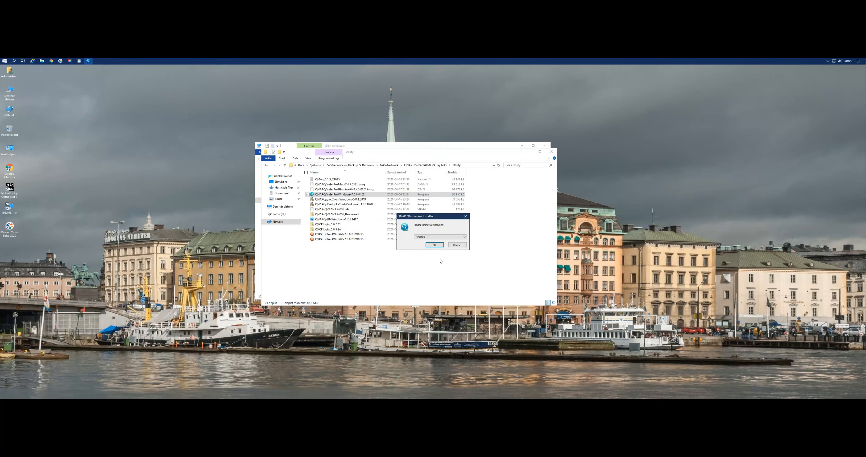
left_click(437, 245)
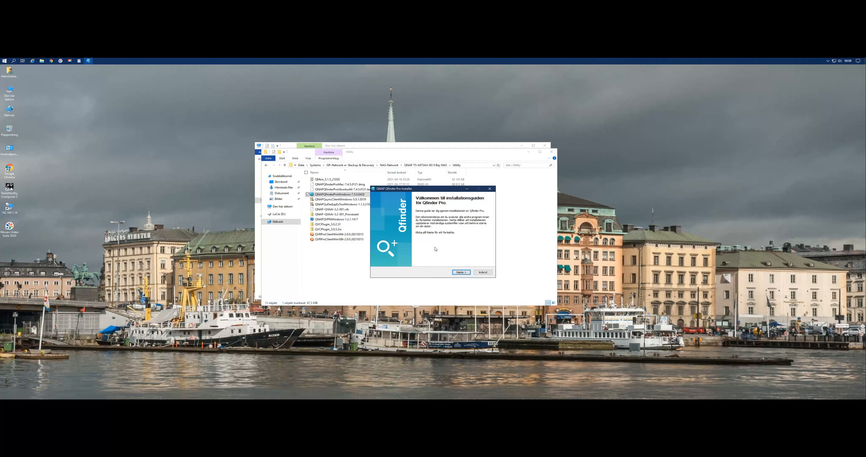
left_click(462, 274)
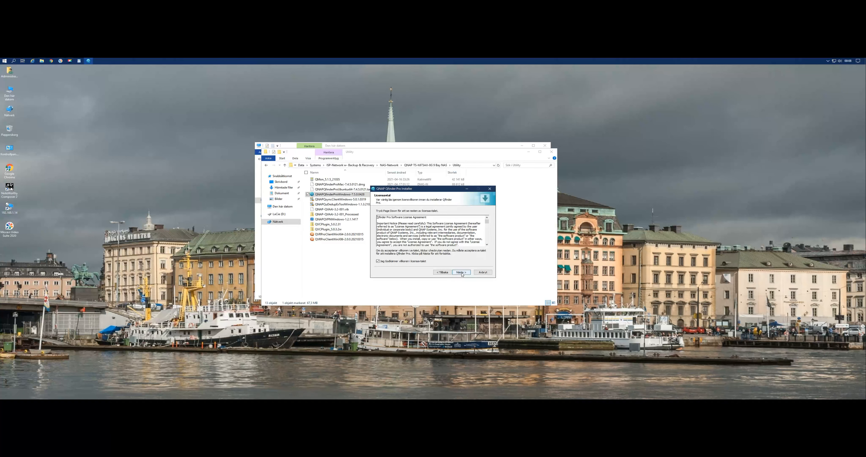
left_click(461, 274)
left_click(461, 274)
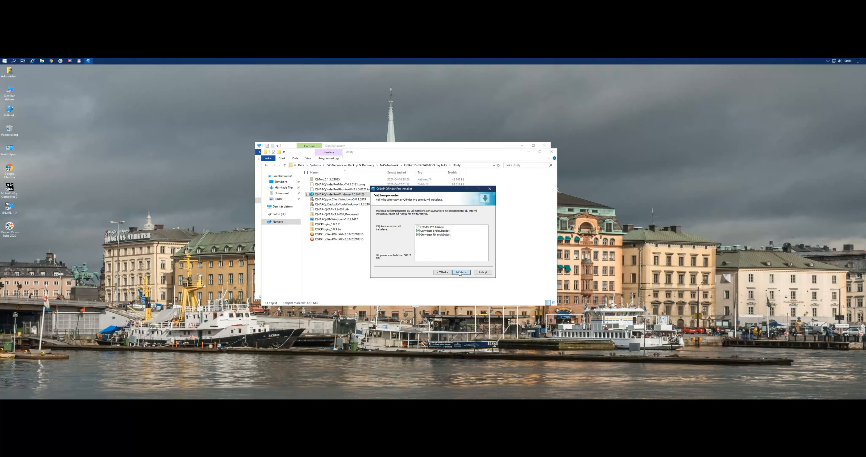
left_click(460, 273)
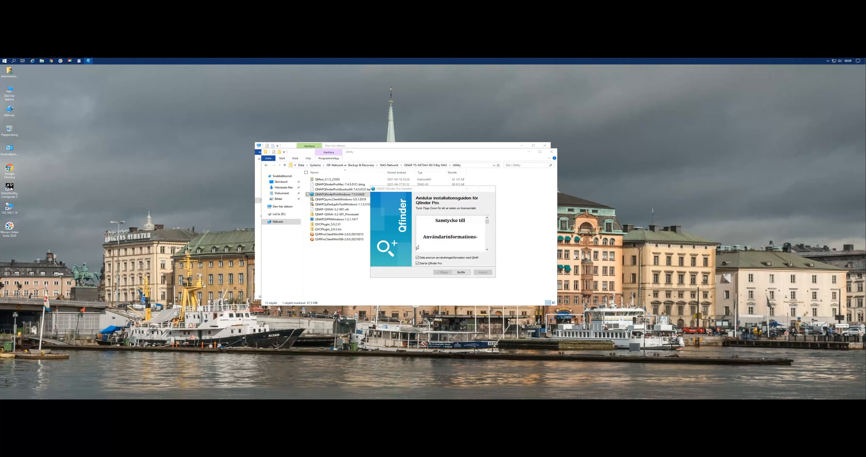
left_click(461, 273)
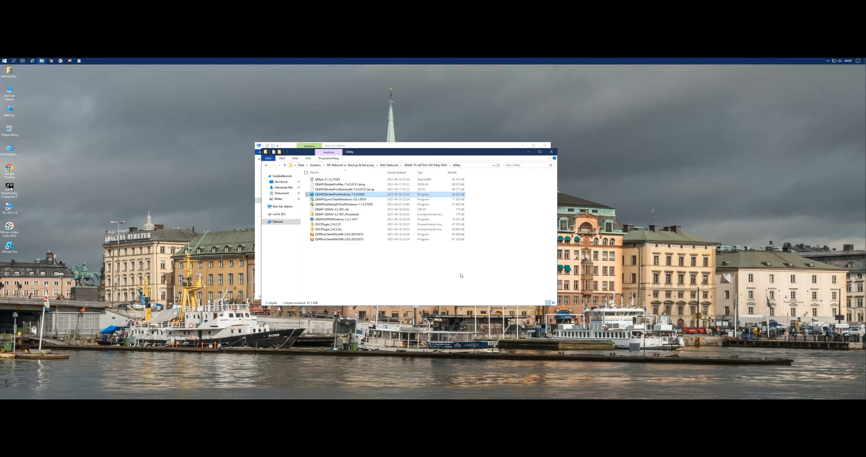
Minimise both folder windows and accept Global as the Qfinder Pro region.
left_click(529, 152)
left_click(522, 146)
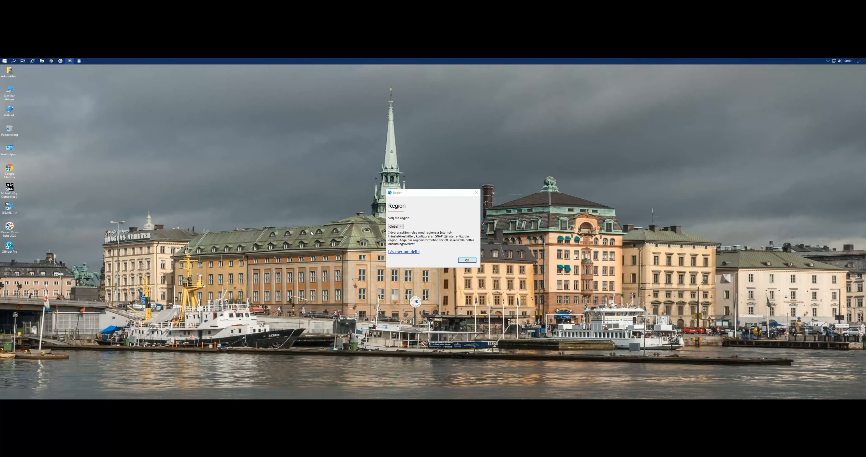
left_click(468, 262)
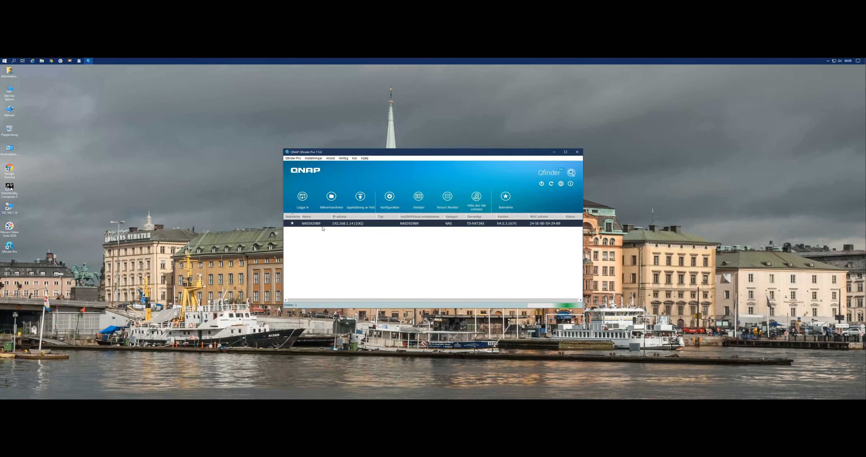
View the Storage Plug & Connect login for the NAS at 192.168.1.14, cancel it, and close Qfinder Pro.
right_click(346, 225)
left_click(368, 233)
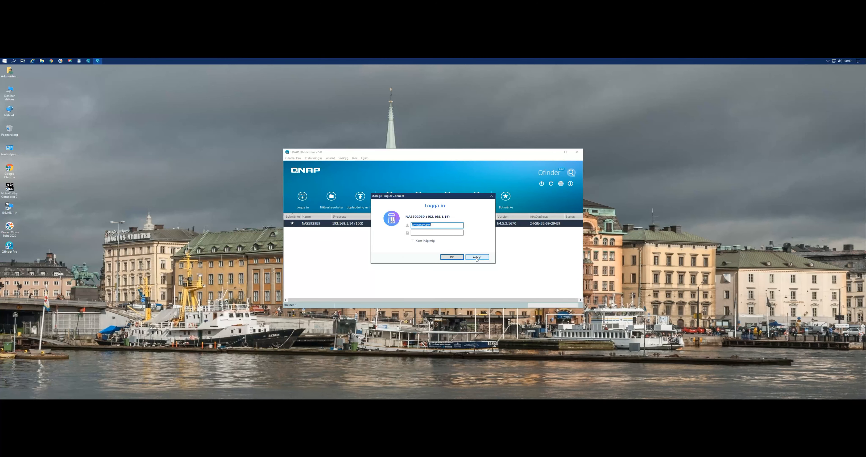
left_click(478, 258)
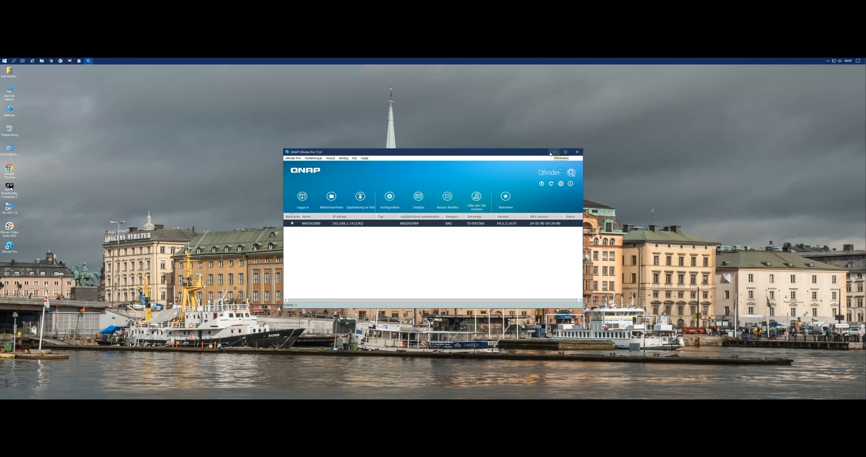
left_click(578, 154)
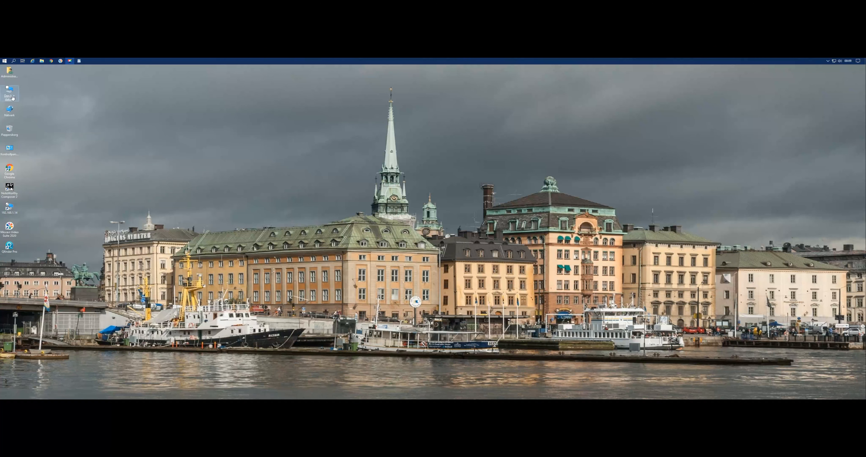
double_click(10, 209)
left_click(41, 61)
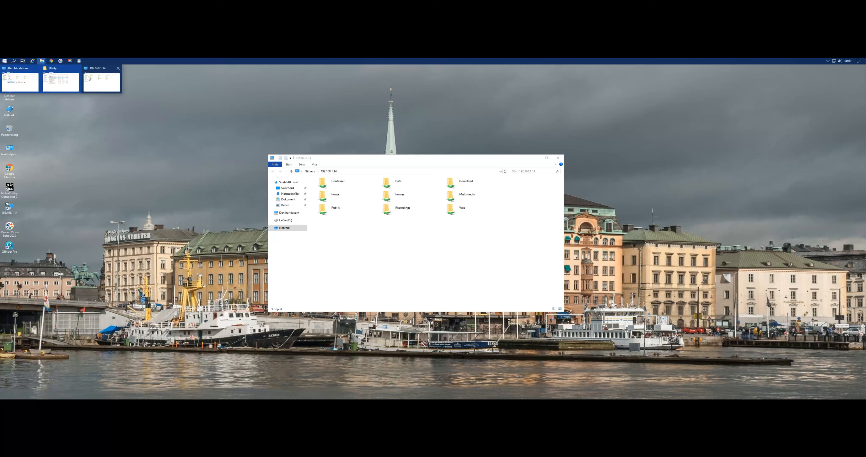
left_click(118, 69)
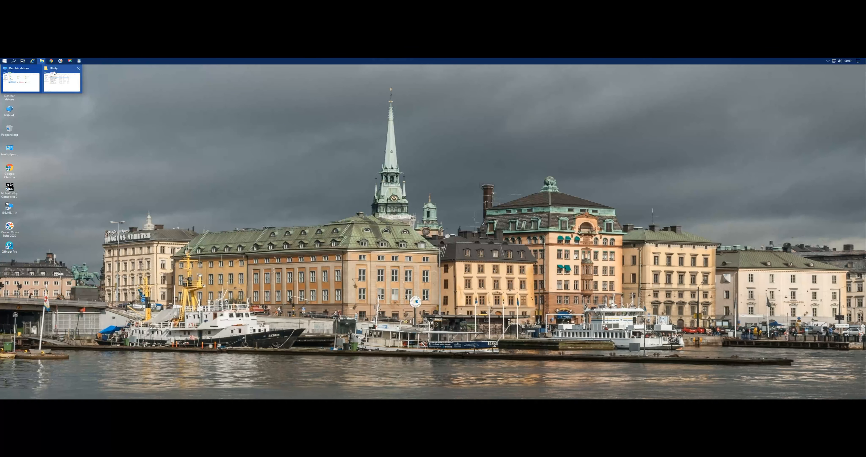
Bring back the Utility folder window and go up through its parent folders to Systems.
left_click(62, 80)
left_click(284, 166)
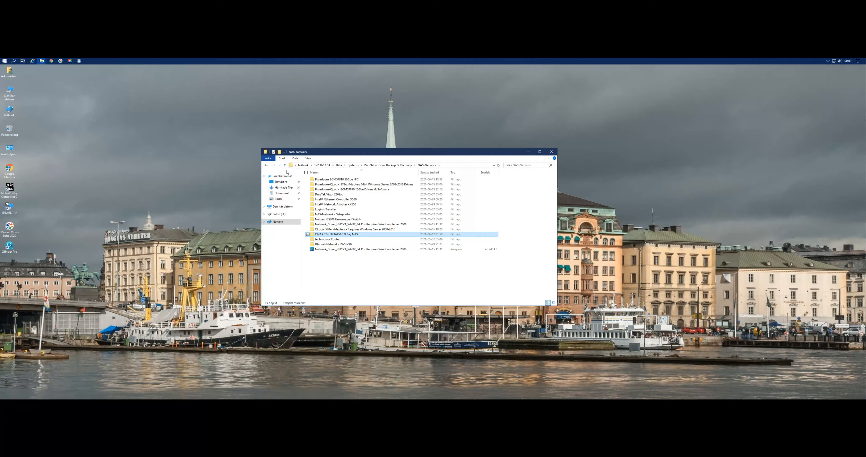
left_click(285, 165)
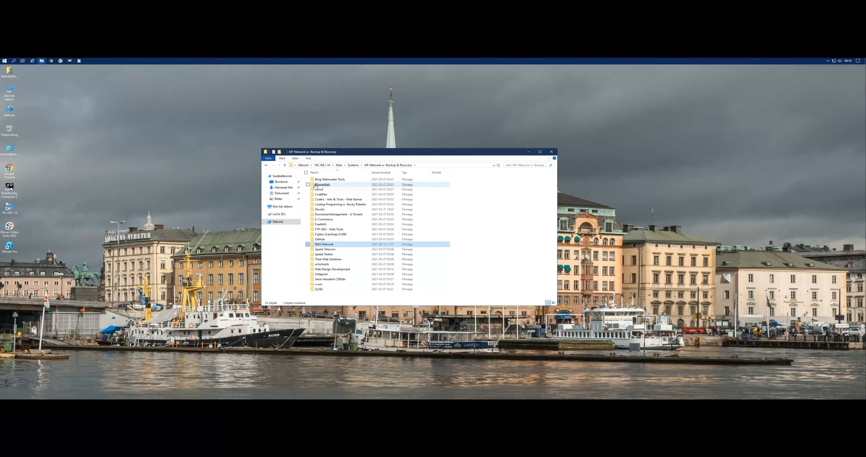
left_click(285, 166)
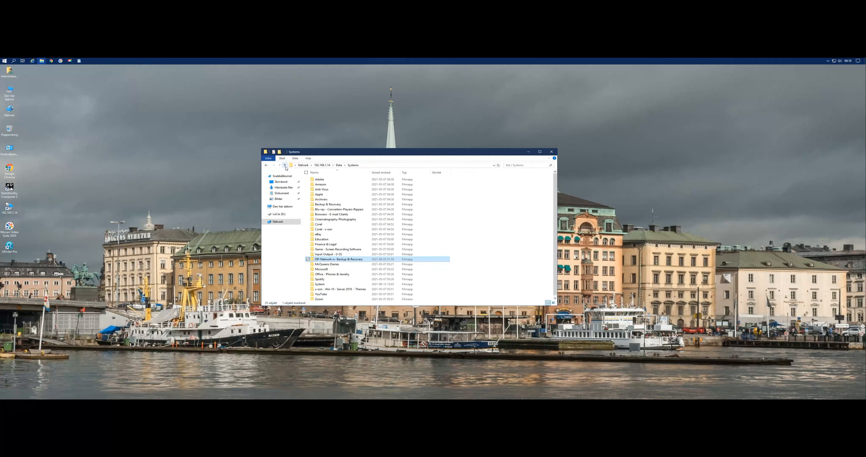
Install YouTube Downloader from the YouTube folder with desktop and Quick Launch shortcuts, letting it launch and run with Windows on finishing.
double_click(321, 294)
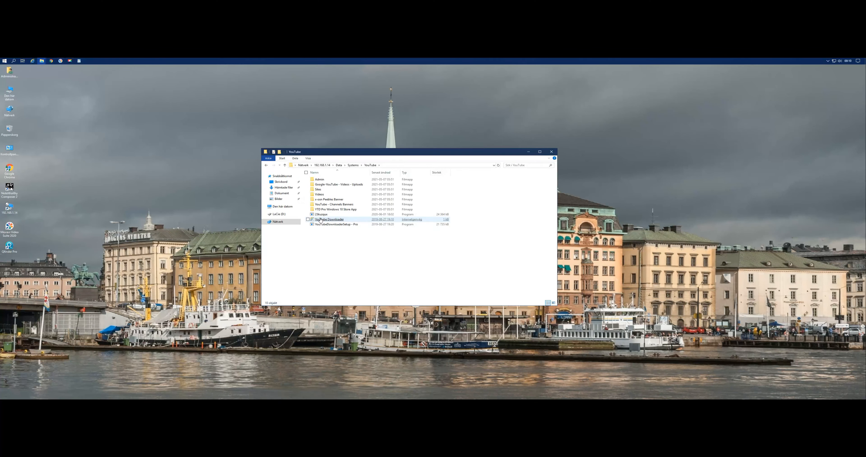
left_click(322, 215)
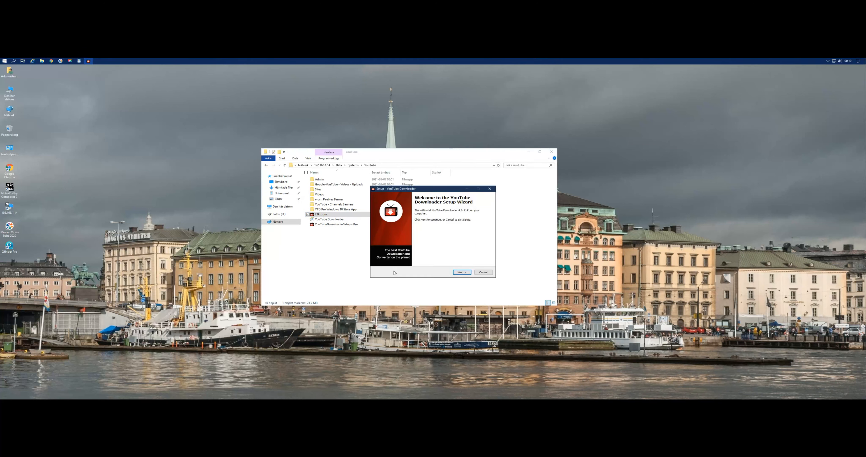
left_click(465, 274)
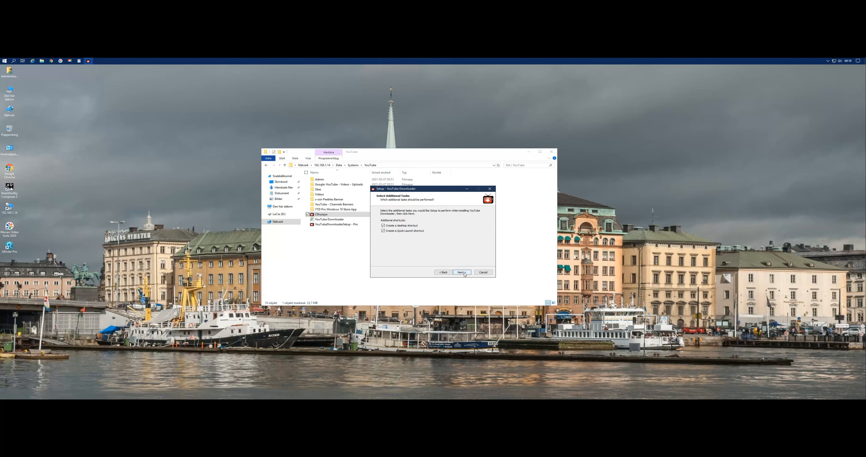
left_click(464, 273)
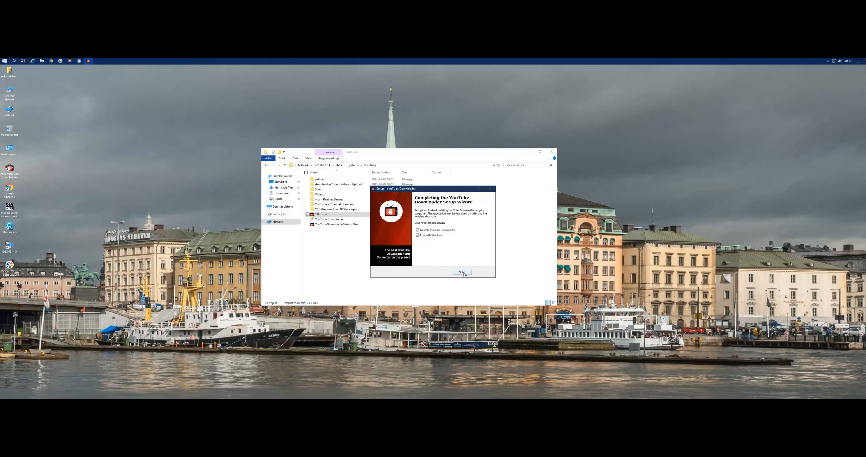
left_click(462, 272)
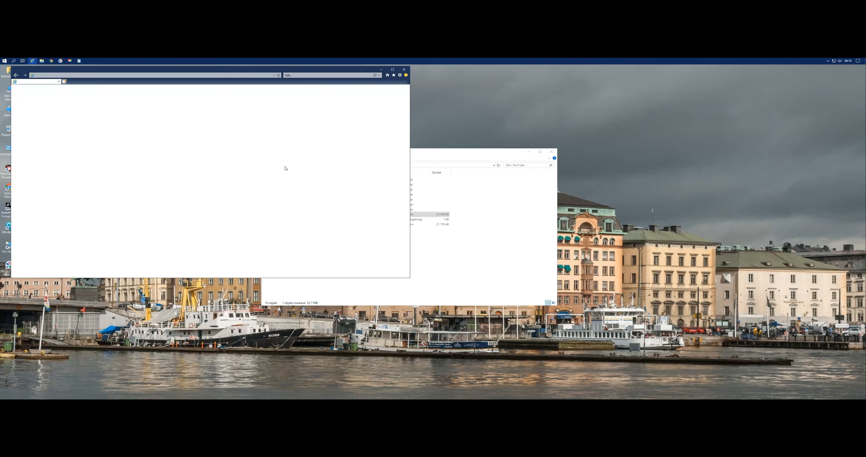
Close the Viddly web page, decline the YouTube Downloader update, and exit the program.
left_click_drag(331, 71, 366, 101)
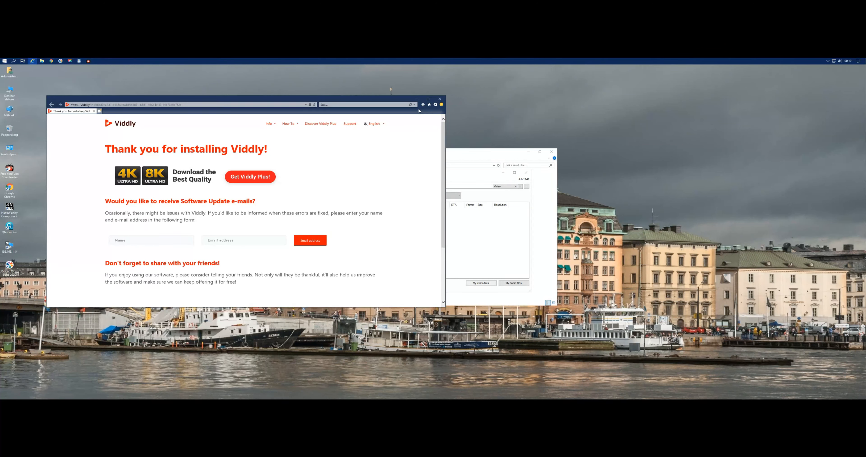
left_click(441, 99)
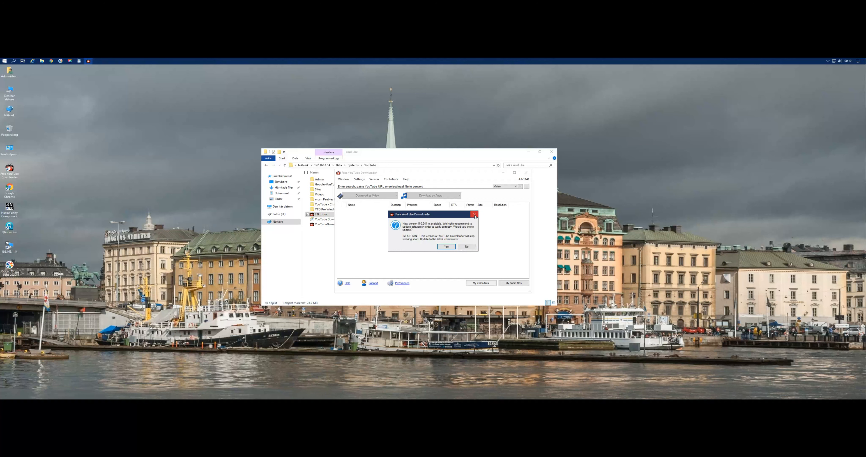
left_click(468, 248)
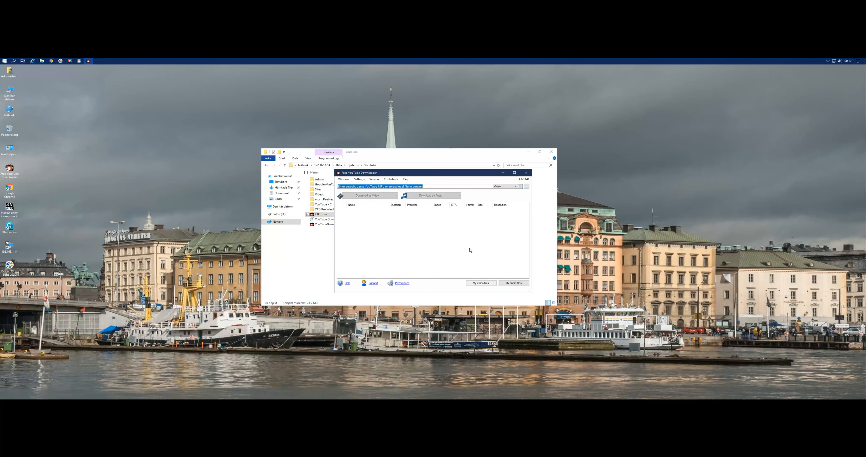
left_click(526, 173)
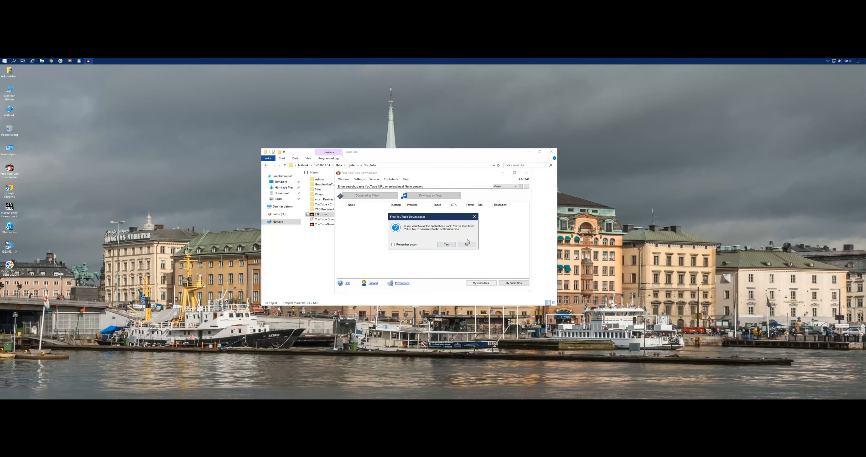
left_click(447, 245)
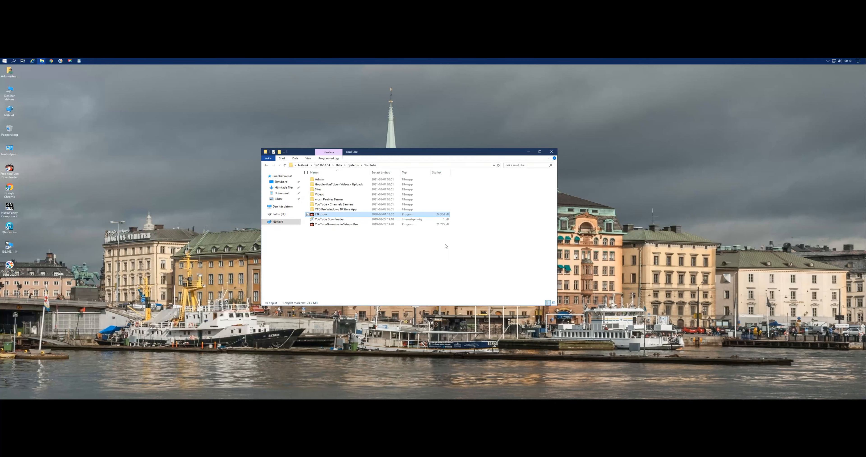
Return to the Systems folder and open the AMD Ryzen 9 12-Core CPU folder inside its System subfolder.
left_click(285, 165)
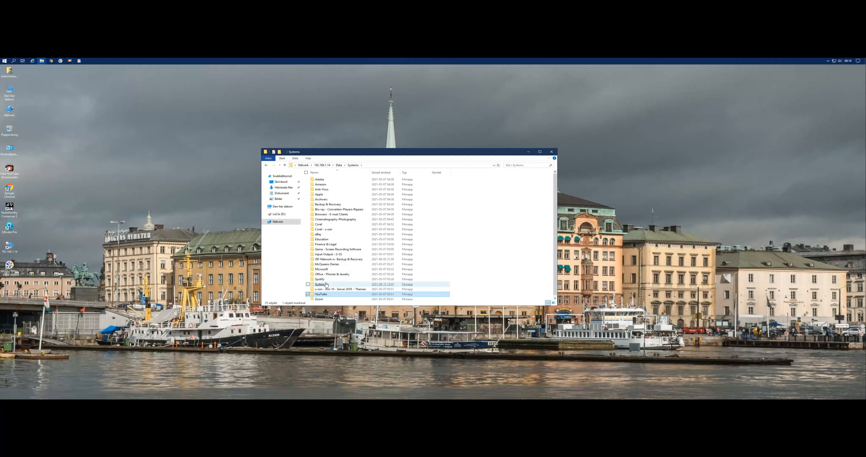
scroll(327, 282, "down", 1)
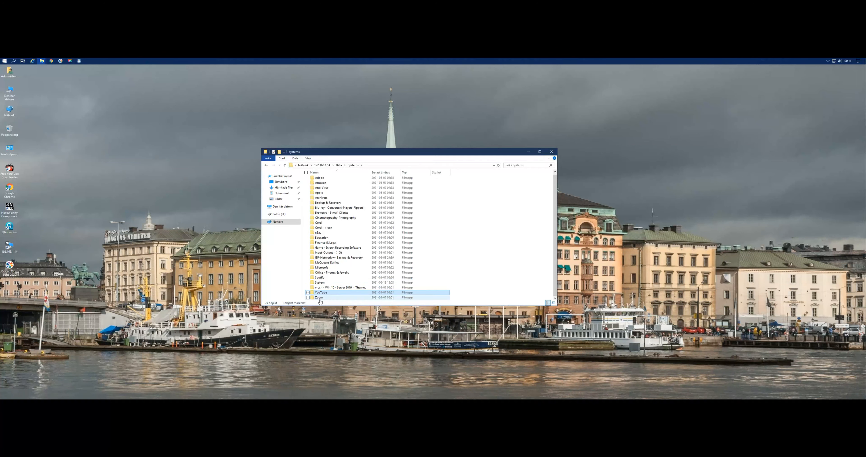
double_click(320, 282)
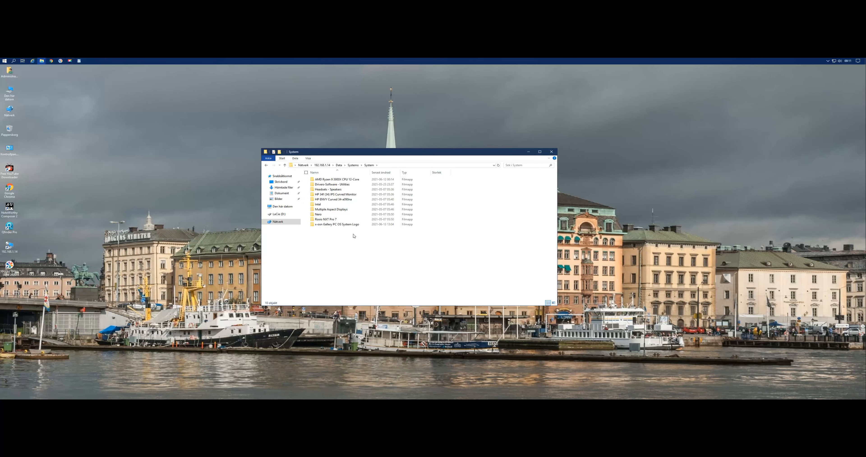
double_click(336, 180)
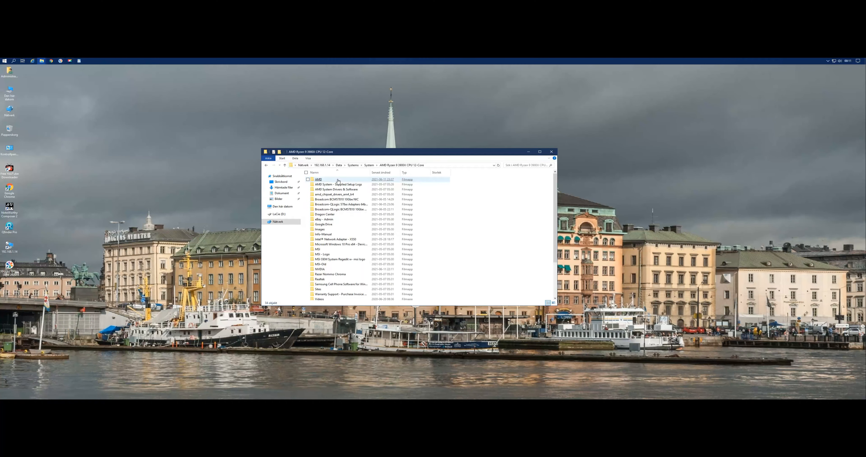
Run AMD_Chipset_Software from AMD's Chipset_Driver_Installer folder and start installing the AMD Ryzen Power Plan and SMBus Driver.
double_click(326, 181)
double_click(328, 182)
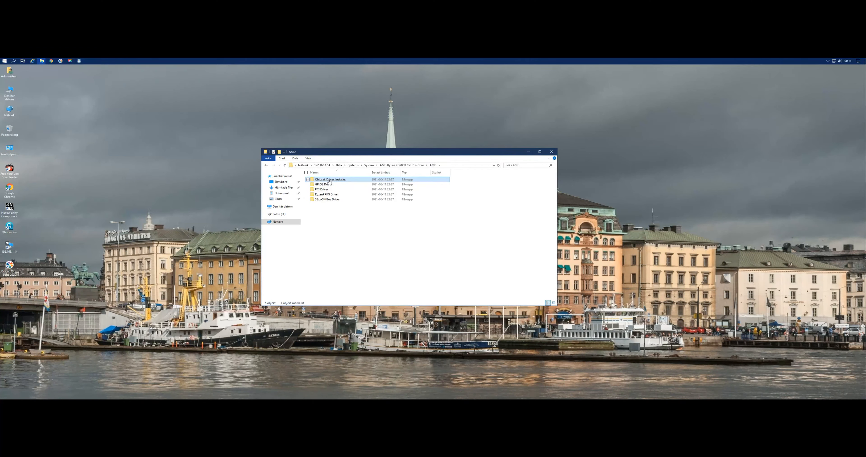
double_click(333, 195)
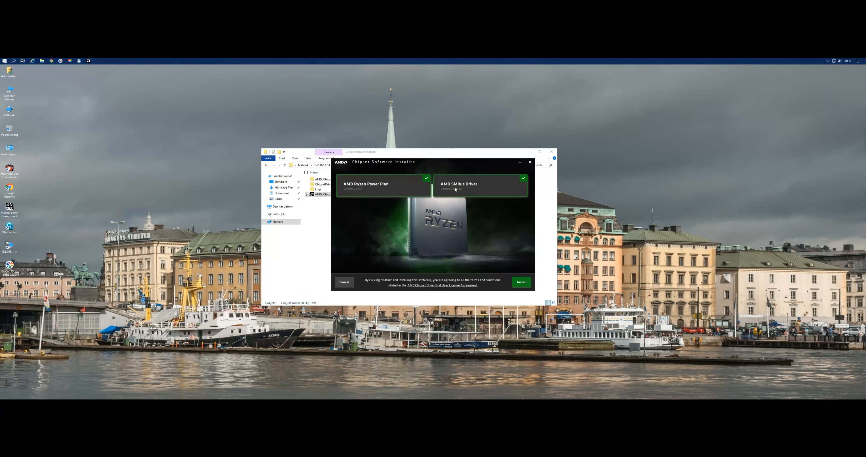
left_click(524, 284)
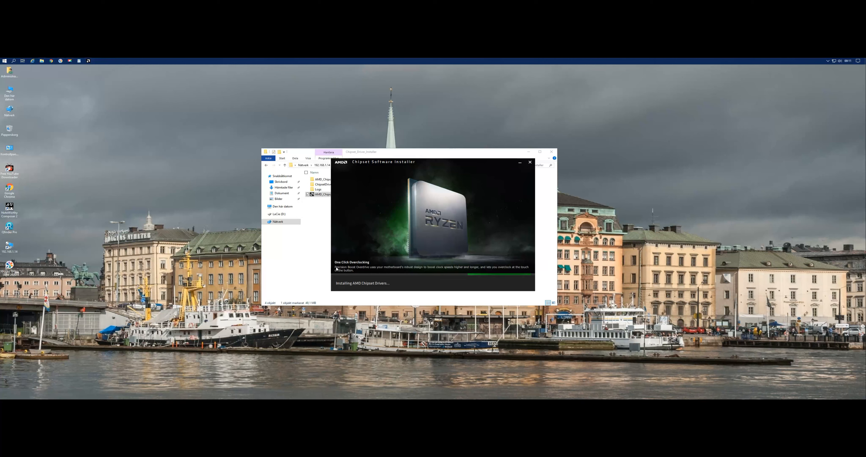
Open Device Manager (Enhetshanteraren) from the Control Panel, close the Control Panel, and enlarge the Device Manager window.
double_click(14, 153)
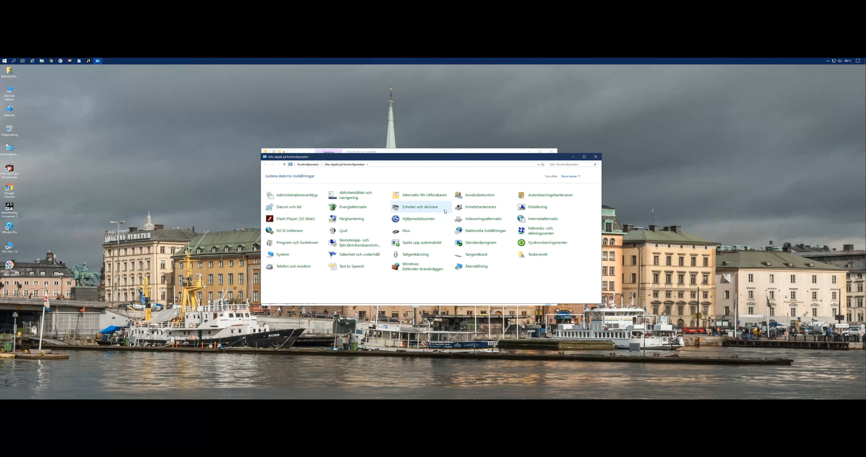
left_click(482, 207)
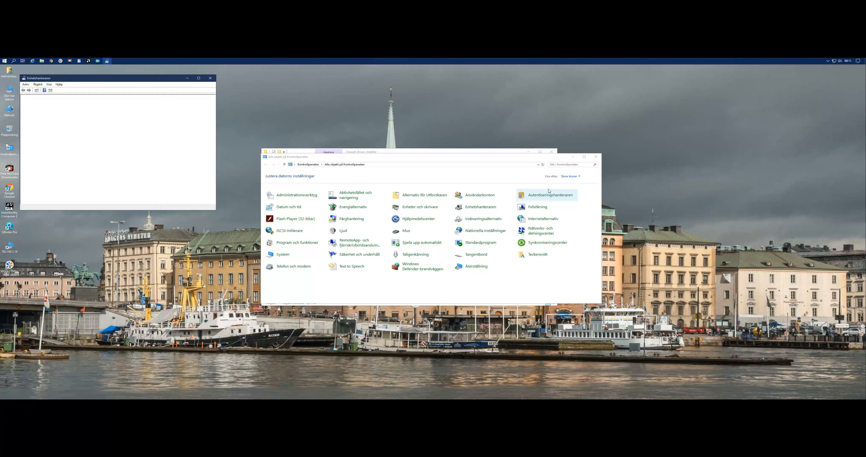
left_click(596, 157)
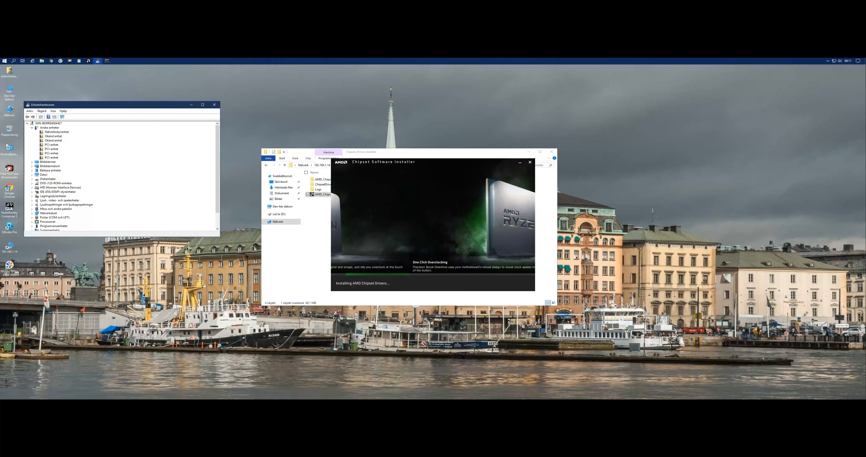
left_click_drag(221, 236, 222, 278)
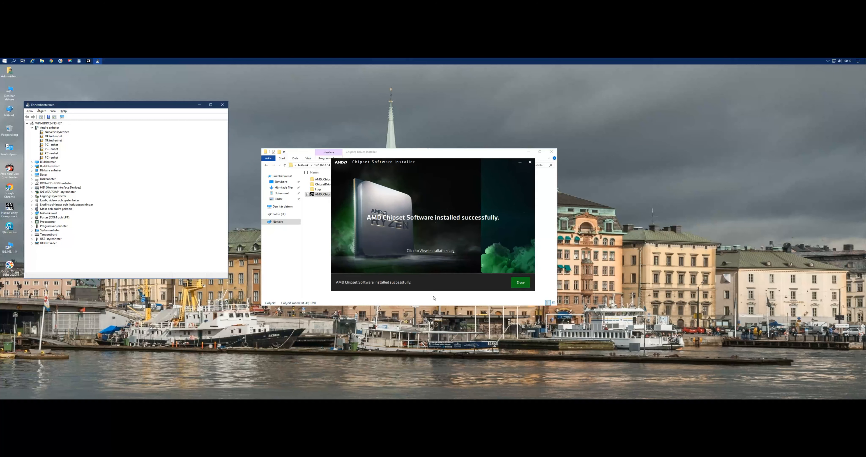
Close the AMD Chipset Software Installer, then view the properties of Nätverksstyrenhet under Andra enheter and close them.
left_click(522, 284)
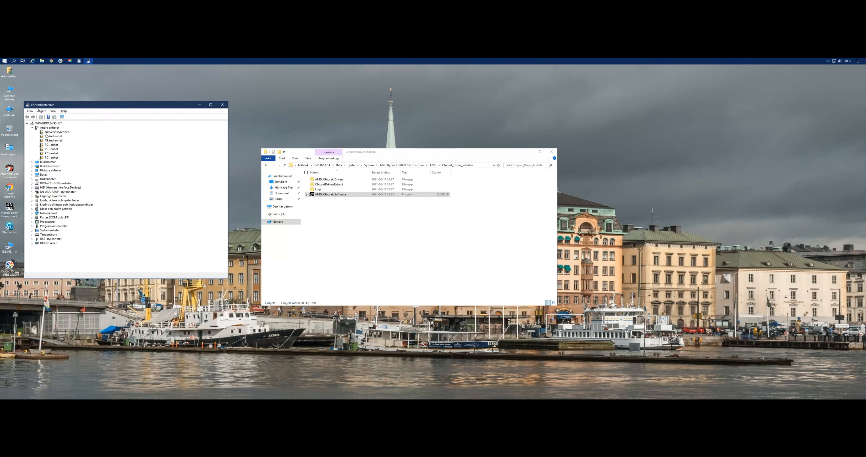
double_click(57, 133)
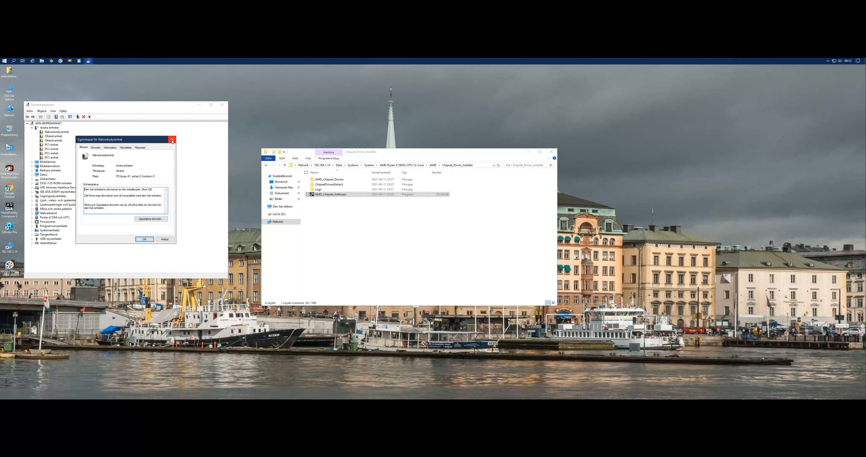
left_click(172, 140)
Start a driver update for the last PCI-enhet under Andra enheter, choosing to find the driver on this computer.
double_click(52, 158)
left_click(145, 219)
left_click(77, 199)
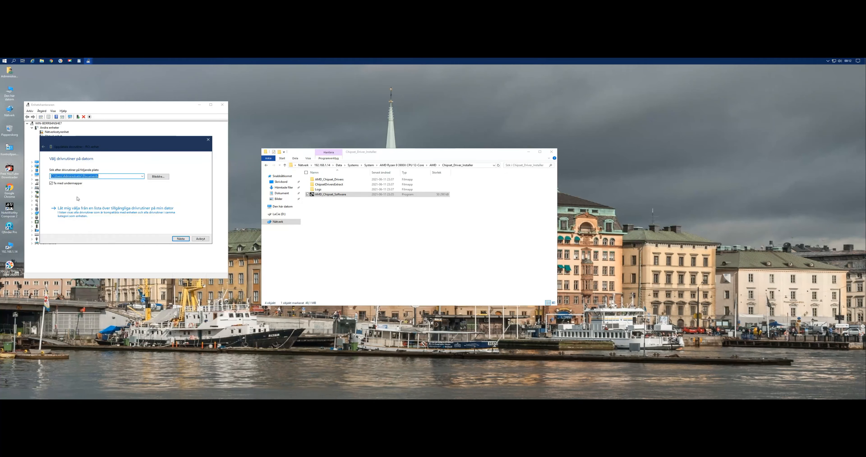
left_click(158, 177)
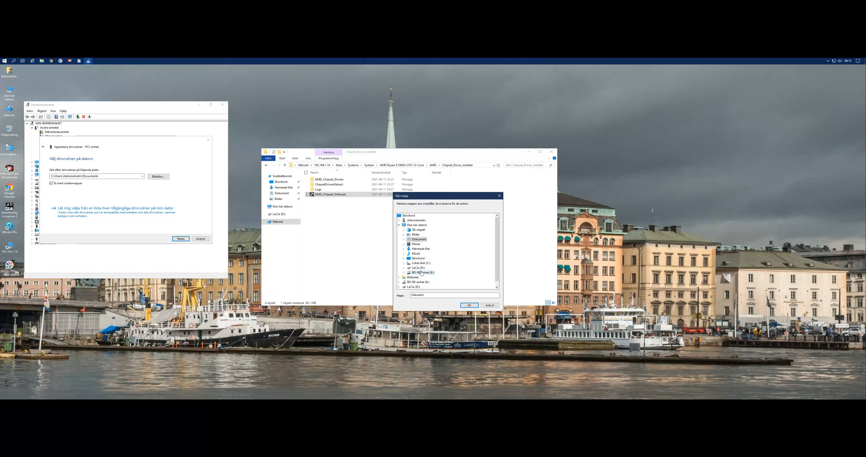
left_click(417, 225)
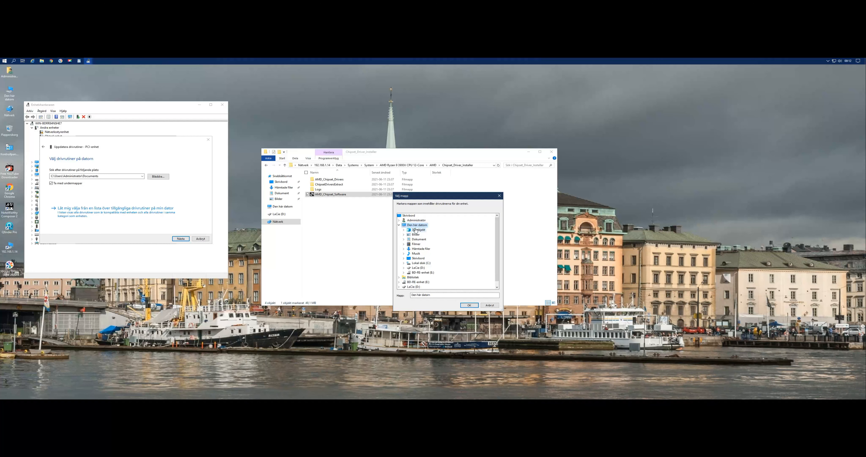
left_click(409, 216)
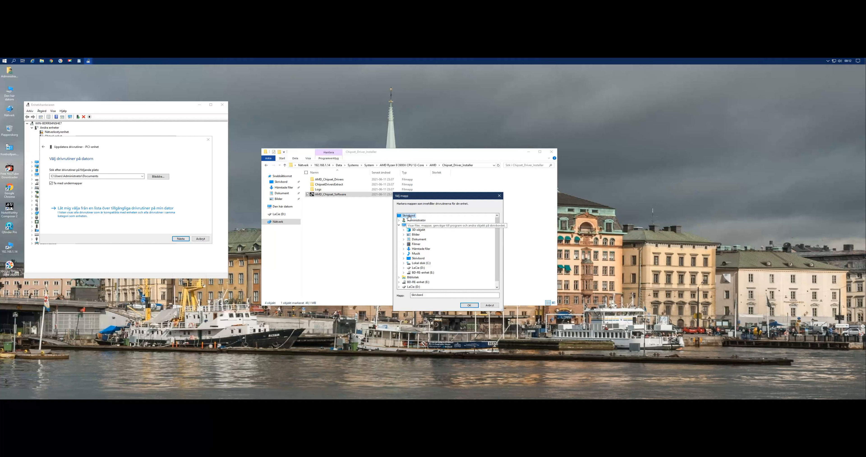
left_click(399, 225)
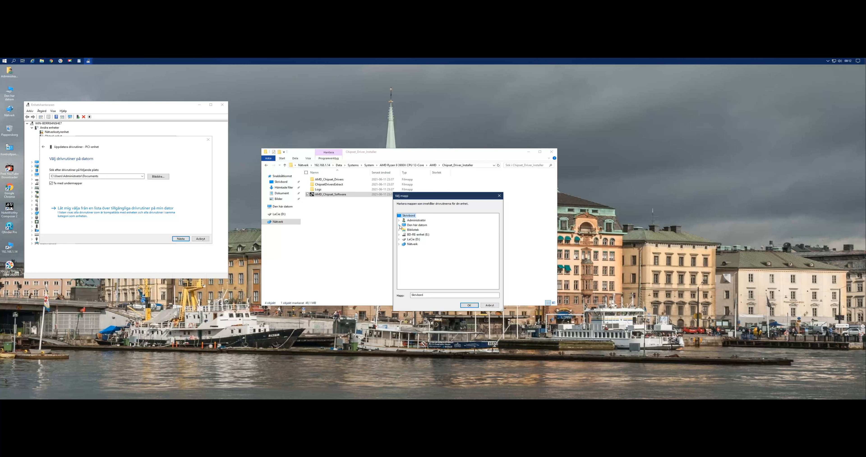
left_click(399, 225)
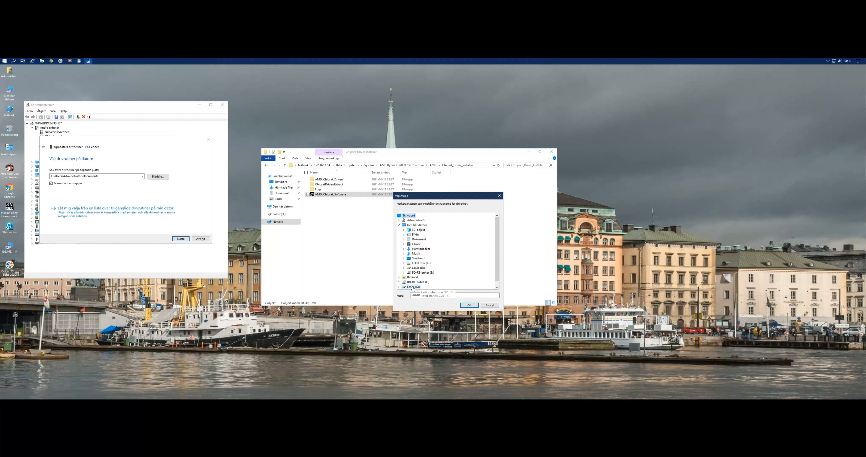
left_click(422, 284)
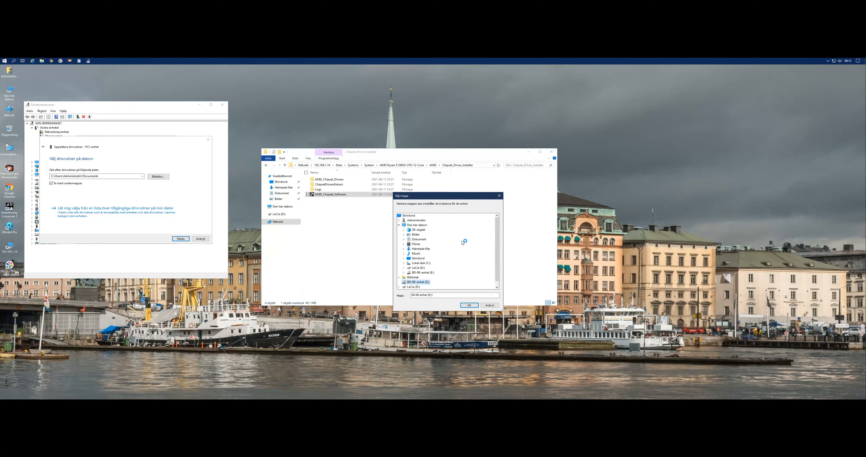
left_click(419, 268)
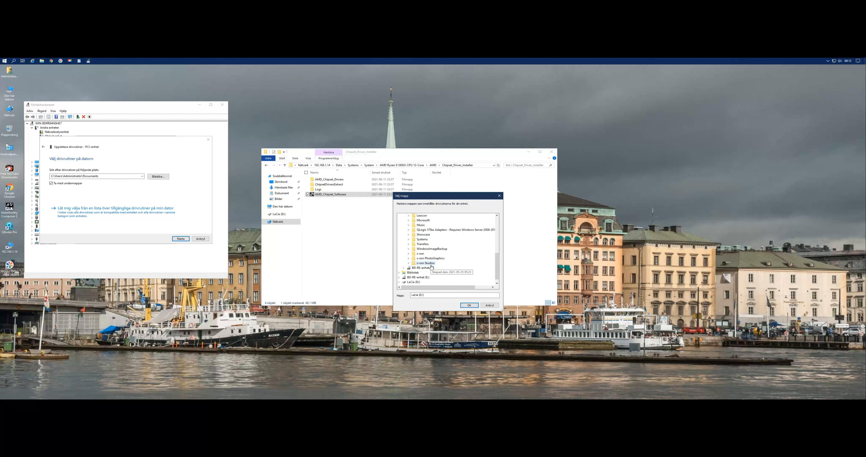
scroll(490, 219, "up", 4)
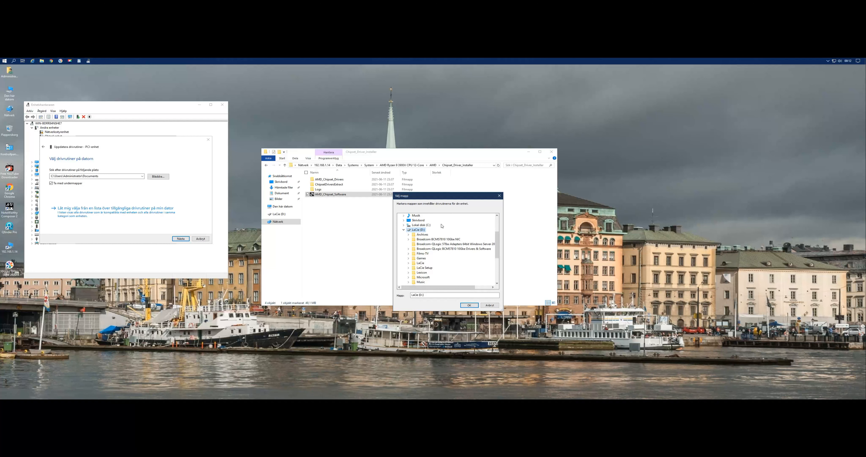
left_click(418, 220)
scroll(421, 236, "up", 3)
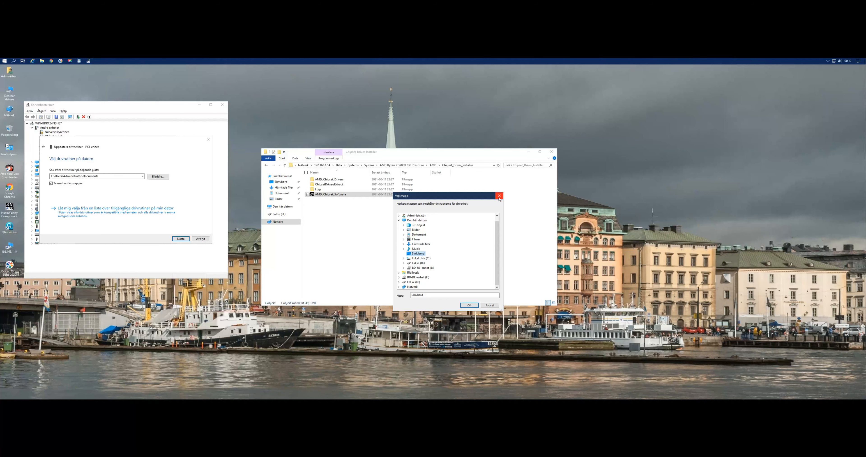
left_click(499, 196)
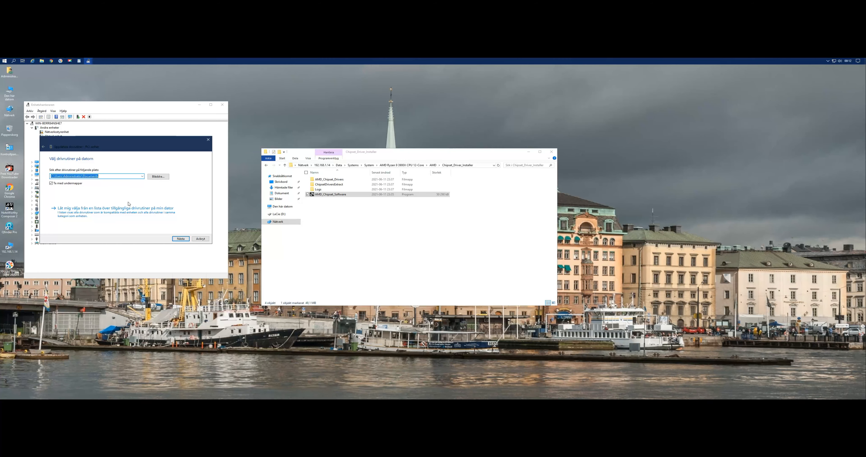
left_click(160, 177)
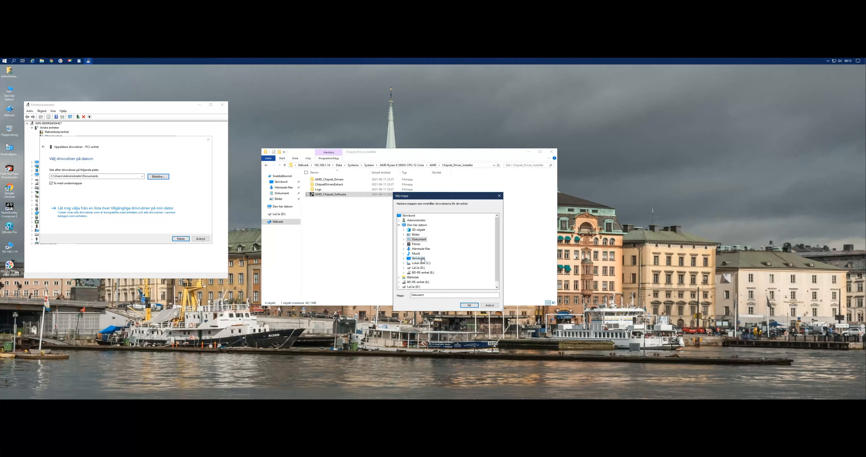
left_click(413, 287)
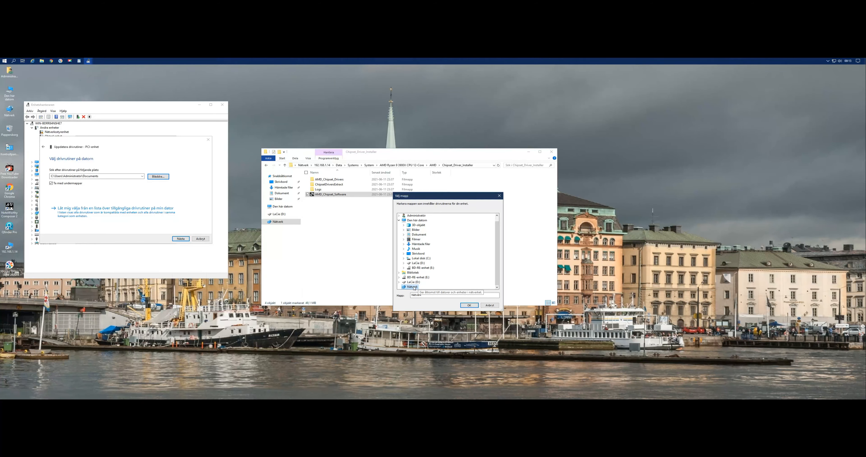
left_click(469, 306)
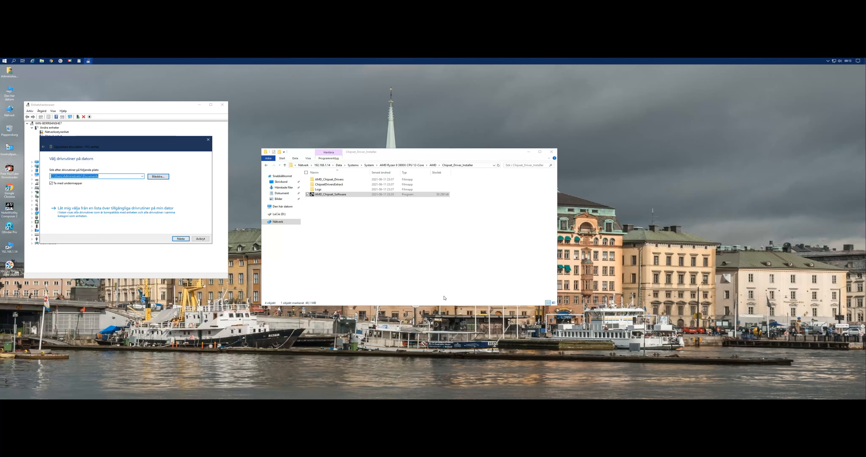
Browse for the driver folder on LaCie (D:), opening Systems, System and AMD Ryzen 9 3900X CPU 12-Core.
left_click(157, 177)
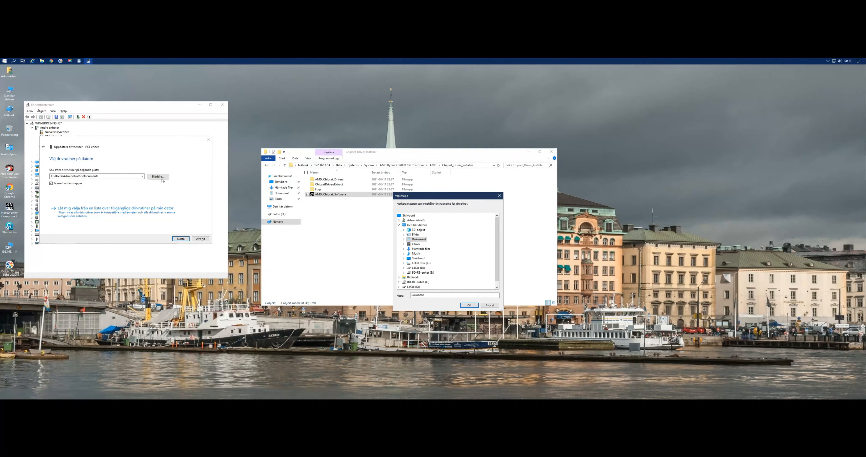
double_click(420, 268)
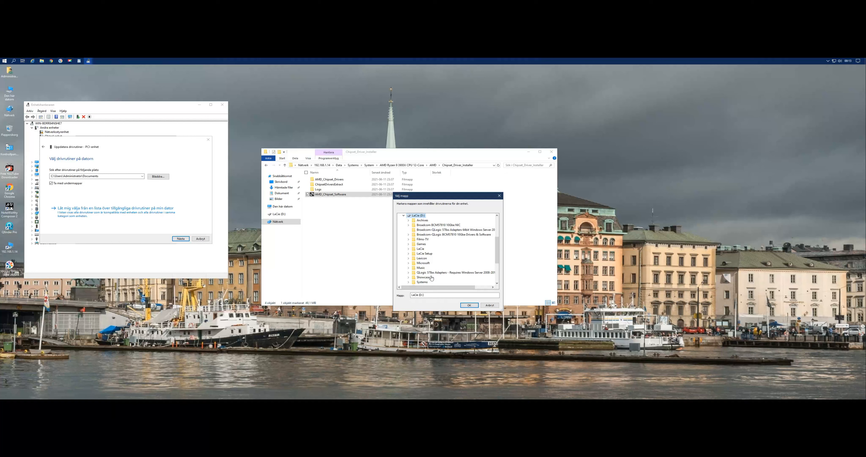
scroll(432, 278, "down", 3)
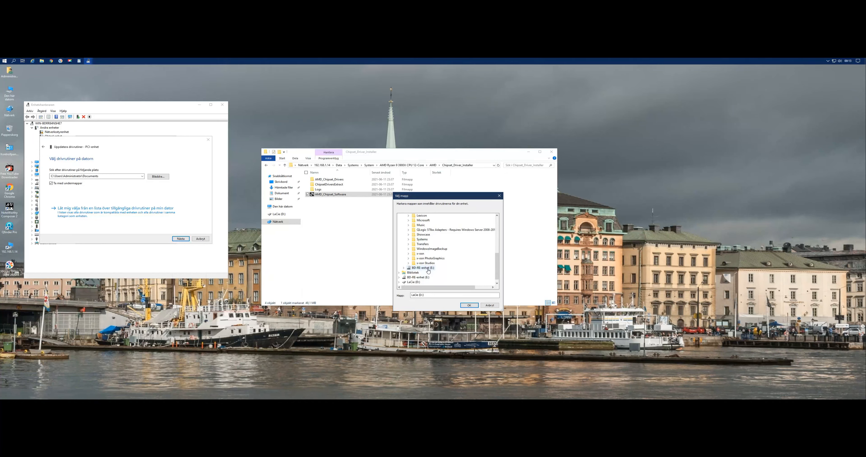
double_click(423, 240)
scroll(434, 275, "down", 8)
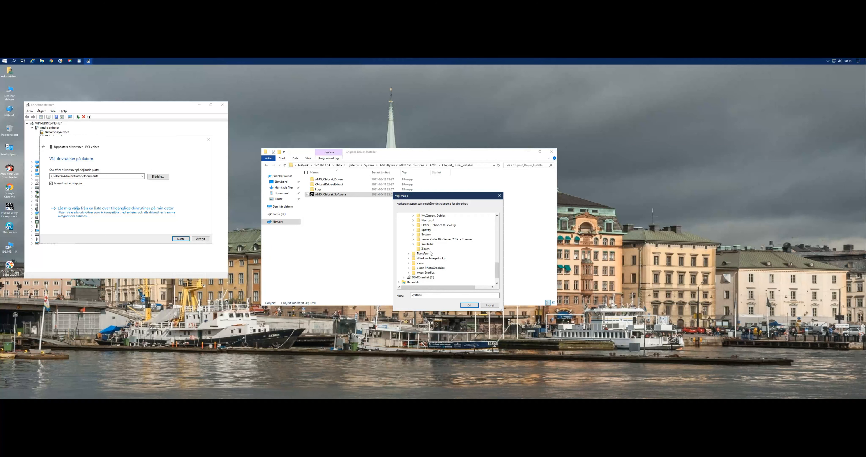
scroll(430, 253, "up", 2)
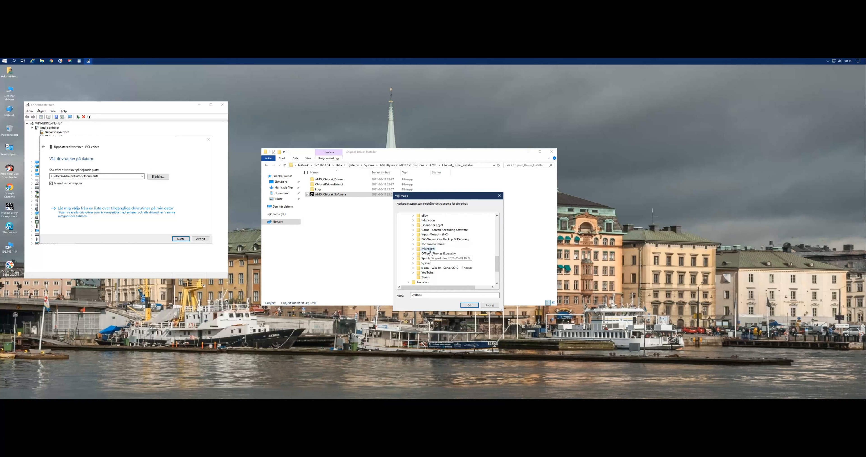
double_click(426, 263)
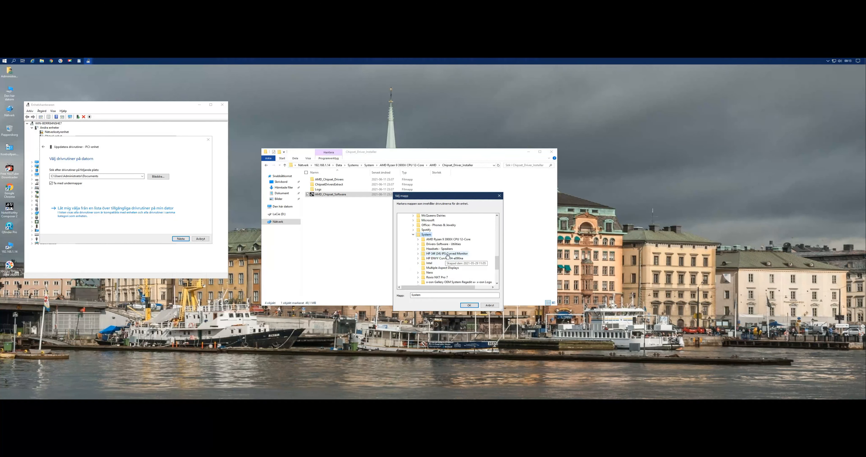
double_click(447, 239)
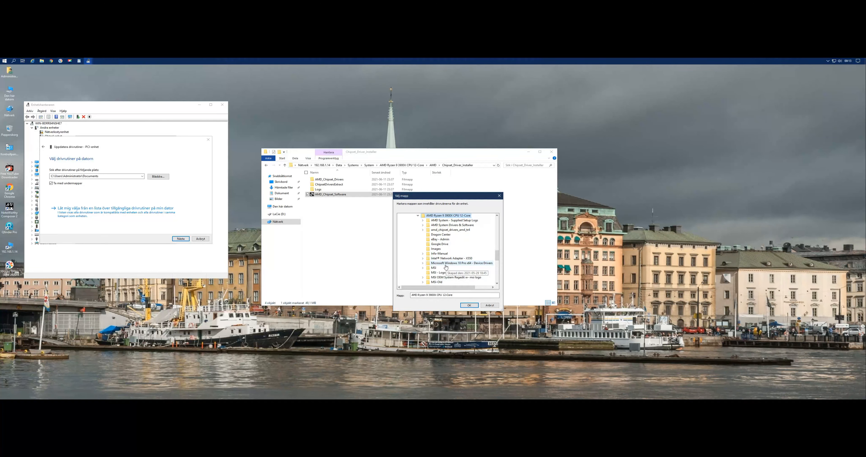
Open AMD System Drivers & Software and expand its AMD - Windows Server 2019 folder.
scroll(446, 253, "down", 4)
scroll(446, 254, "up", 4)
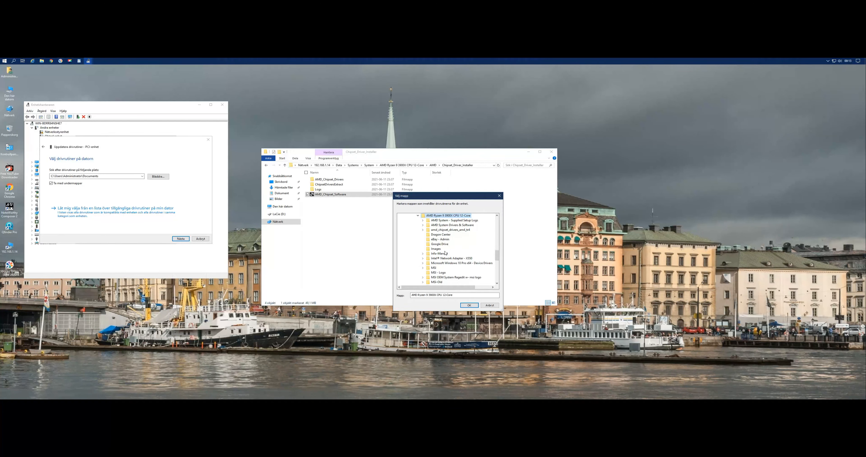
scroll(444, 255, "up", 2)
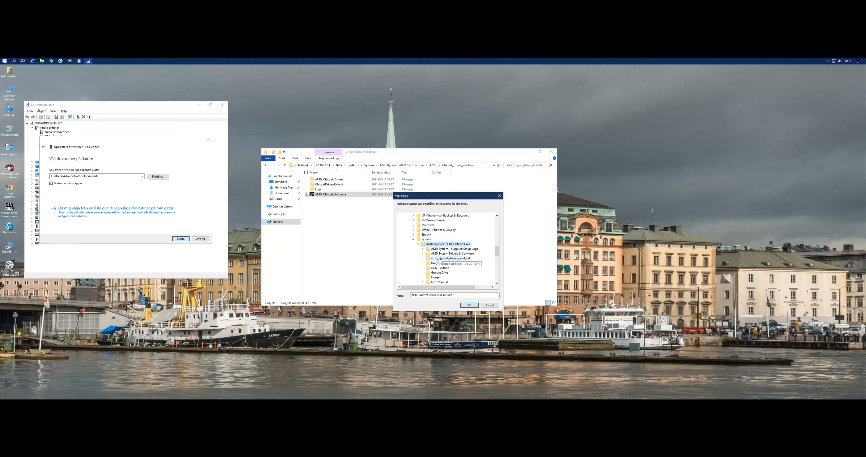
double_click(448, 254)
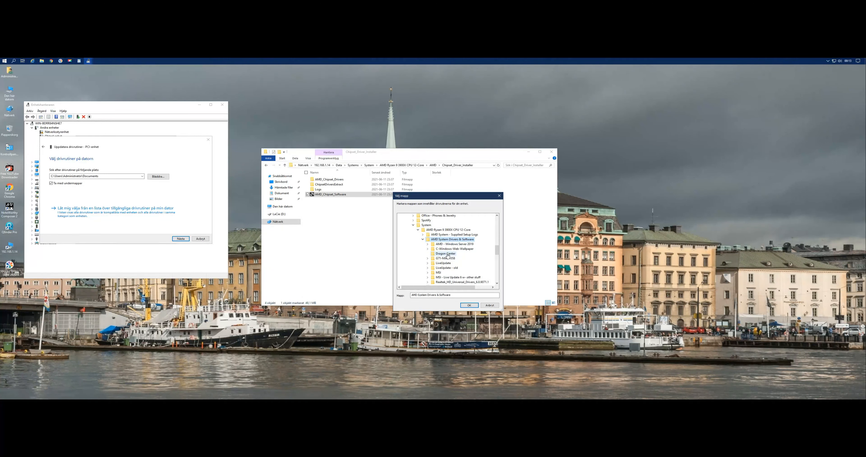
double_click(454, 244)
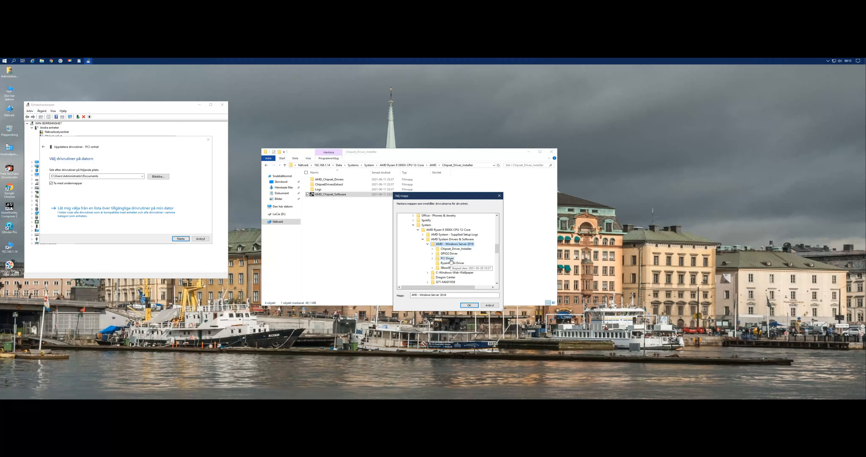
Try to install the PCI-enhet driver from the x86_x64 folder under SBxxxSMBus Driver, W7_W81.
double_click(453, 268)
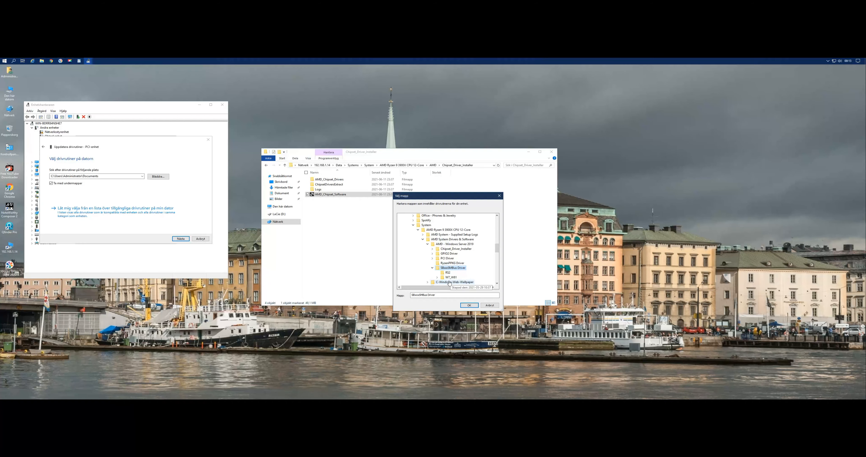
double_click(451, 277)
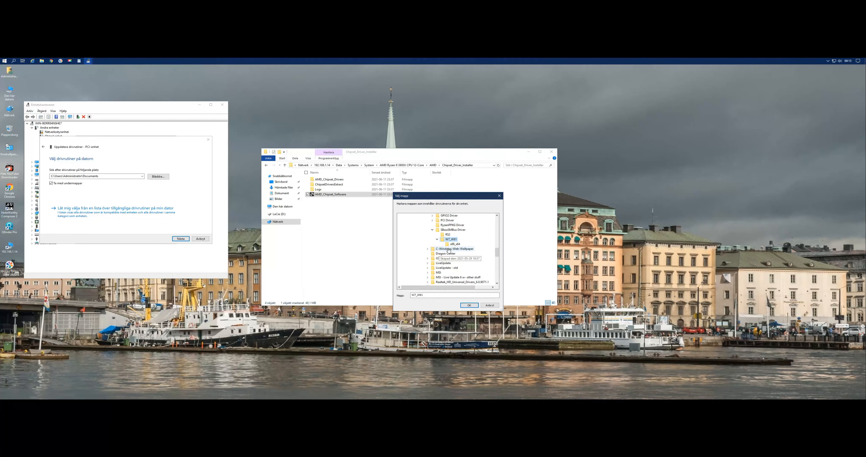
left_click(455, 244)
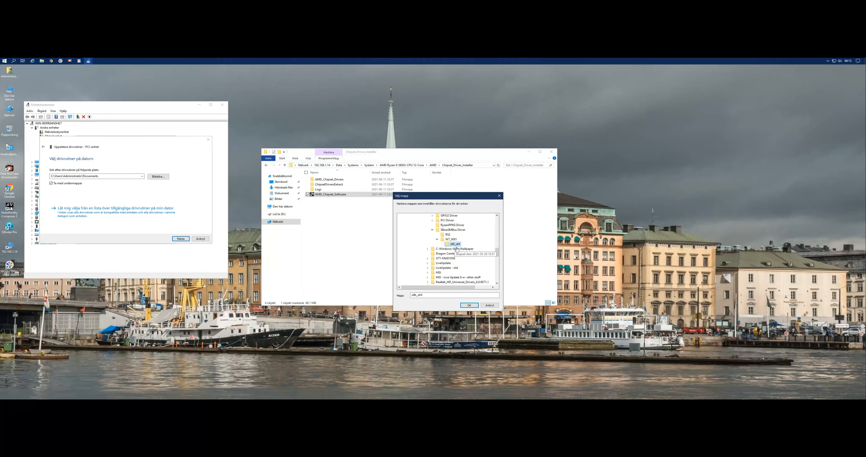
left_click(469, 306)
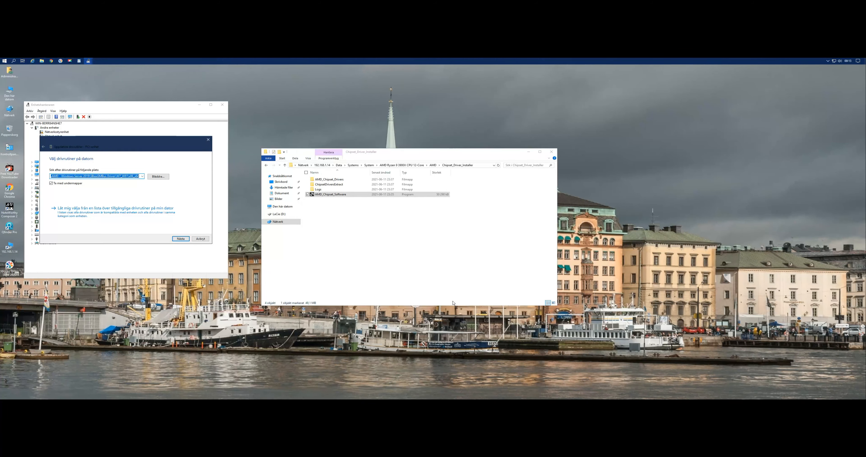
left_click(181, 239)
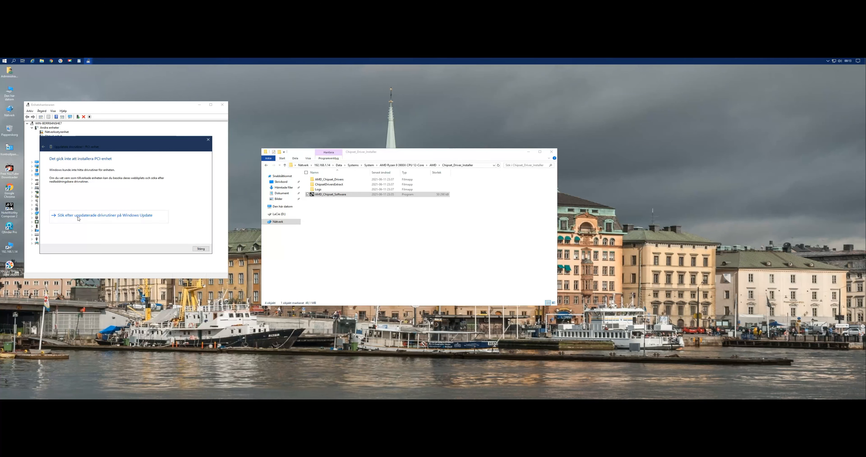
Go back to choosing a driver on this computer and expand PCI Driver under AMD - Windows Server 2019.
left_click(43, 147)
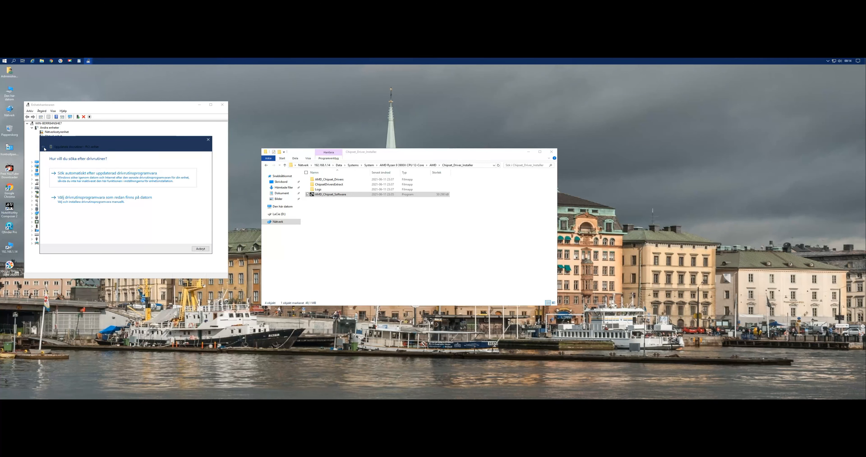
left_click(79, 199)
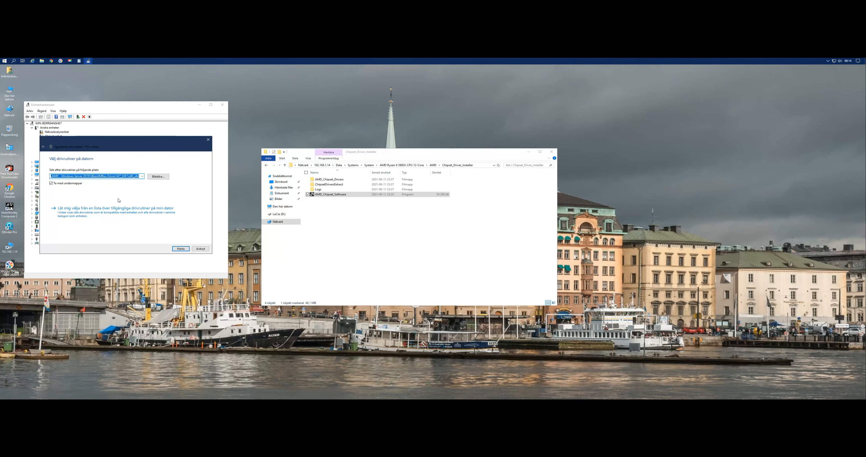
left_click_drag(155, 146, 301, 178)
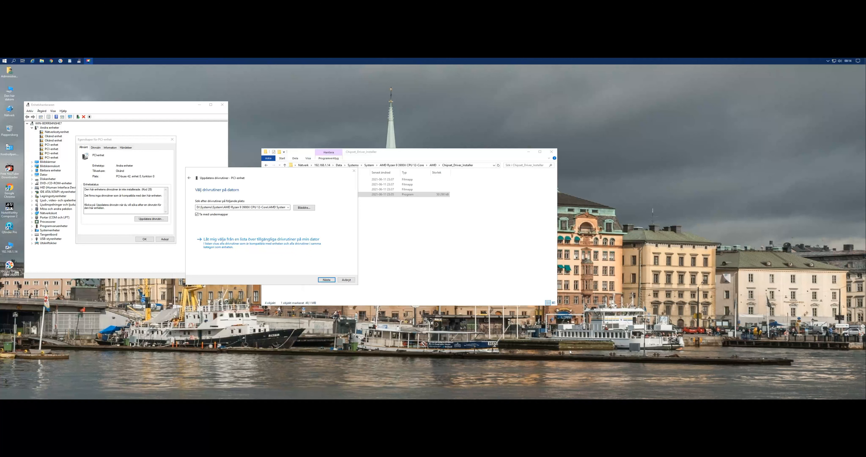
left_click(305, 208)
scroll(456, 259, "down", 1)
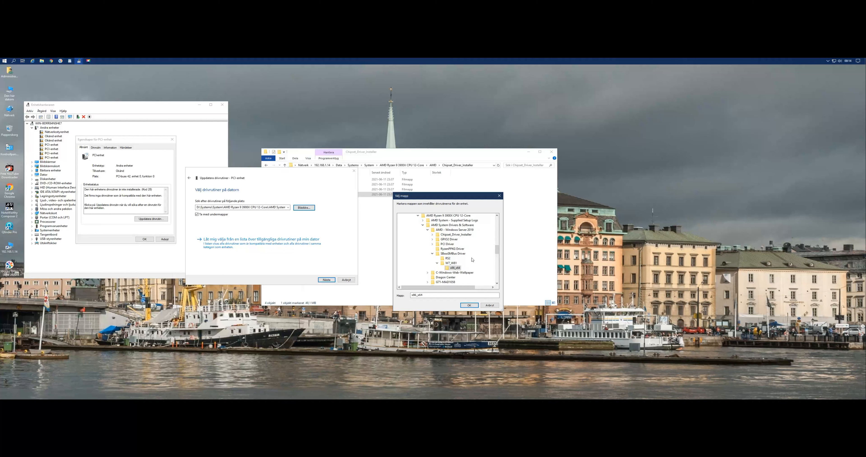
left_click(433, 254)
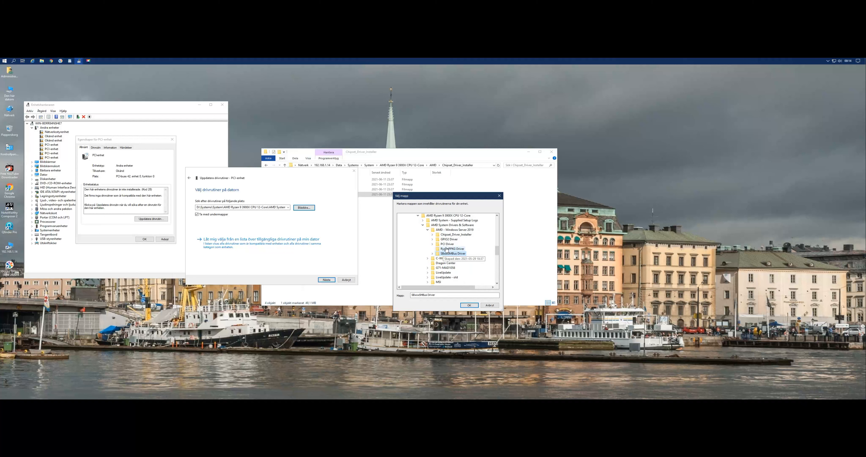
double_click(446, 244)
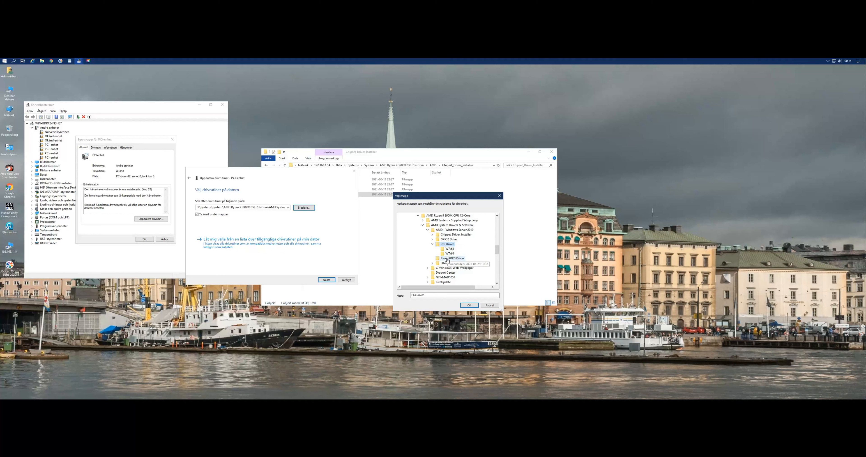
Install the driver from PCI Driver's WTx64 subfolder, then close the update wizard and the device properties.
left_click(450, 254)
left_click(469, 305)
left_click(328, 281)
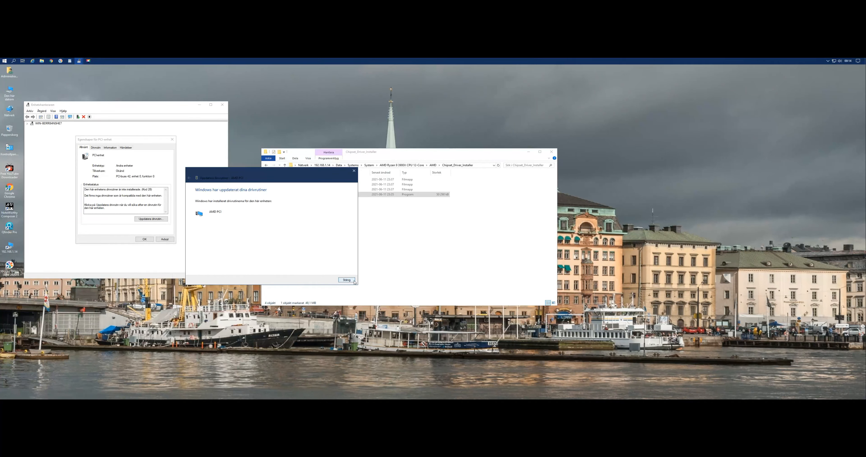
left_click(346, 280)
left_click(145, 239)
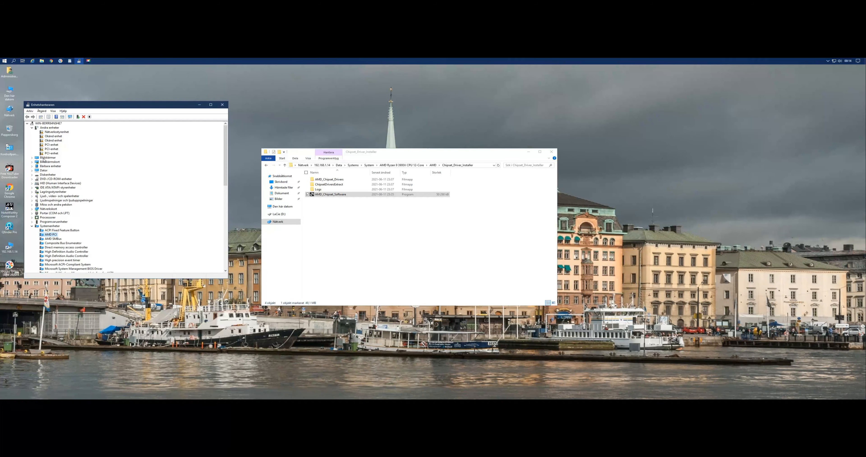
Start a driver update for the last remaining PCI-enhet under Andra enheter, choosing the driver on this computer.
left_click(51, 153)
double_click(56, 153)
left_click(129, 219)
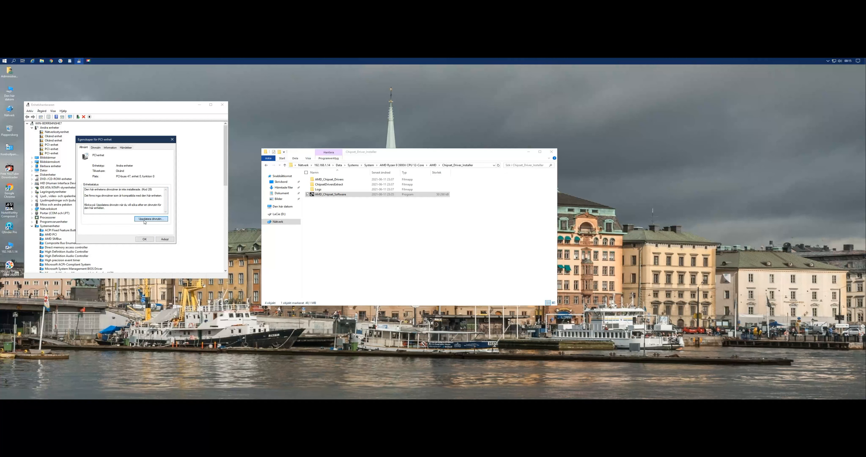
left_click(108, 200)
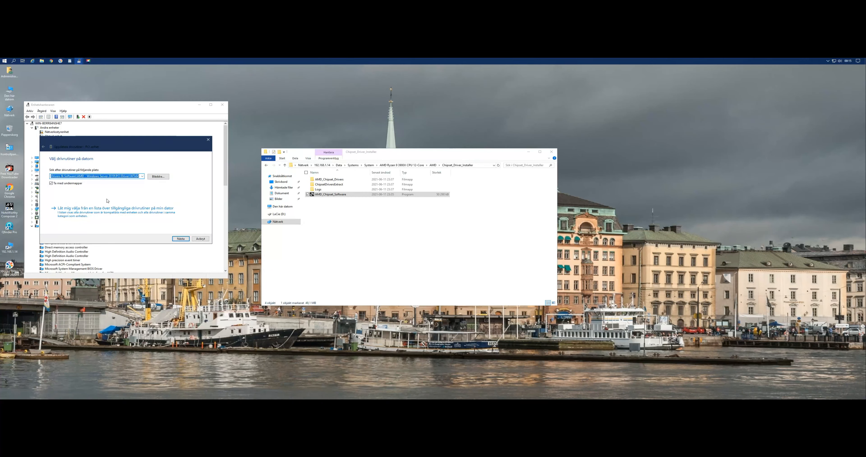
Confirm the WTx64 folder under PCI Driver, install the driver from it, and close the wizard and device properties.
left_click(159, 177)
scroll(443, 262, "down", 10)
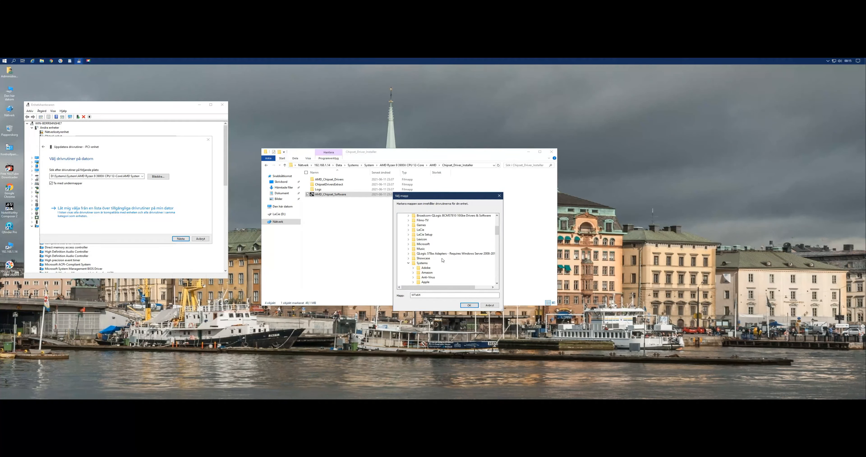
scroll(443, 261, "down", 10)
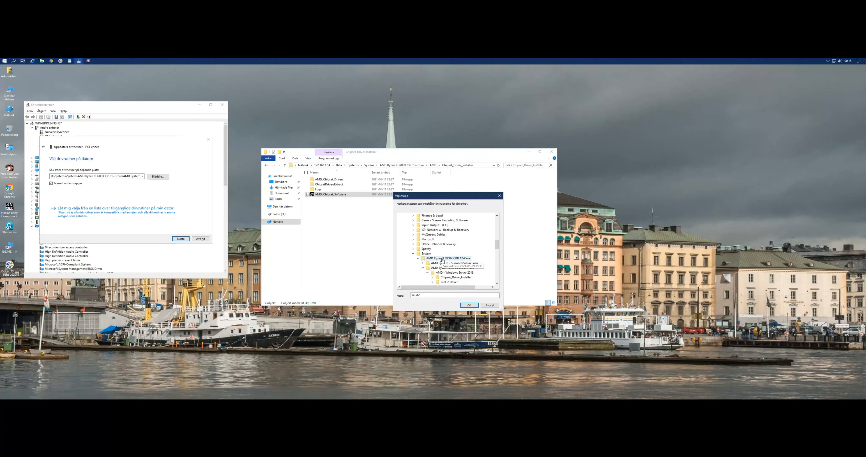
left_click(475, 306)
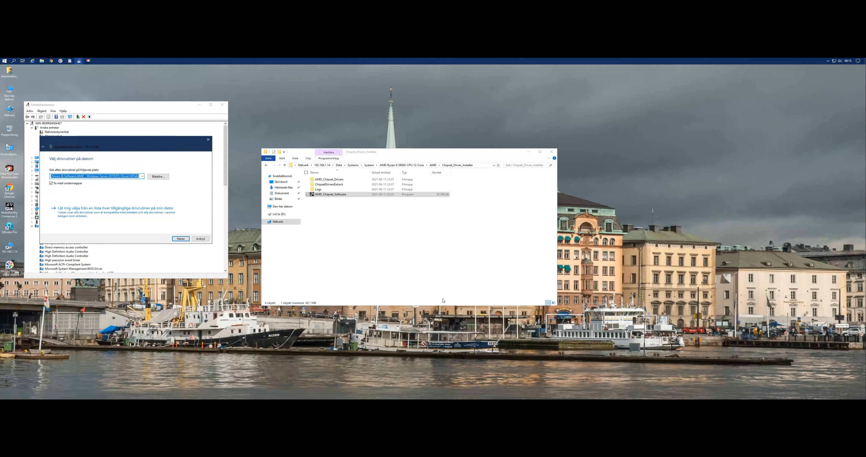
left_click(180, 239)
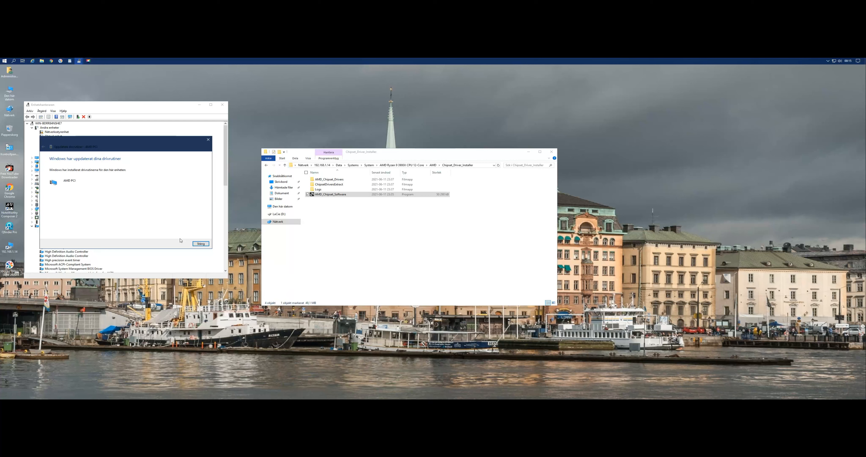
key("Return")
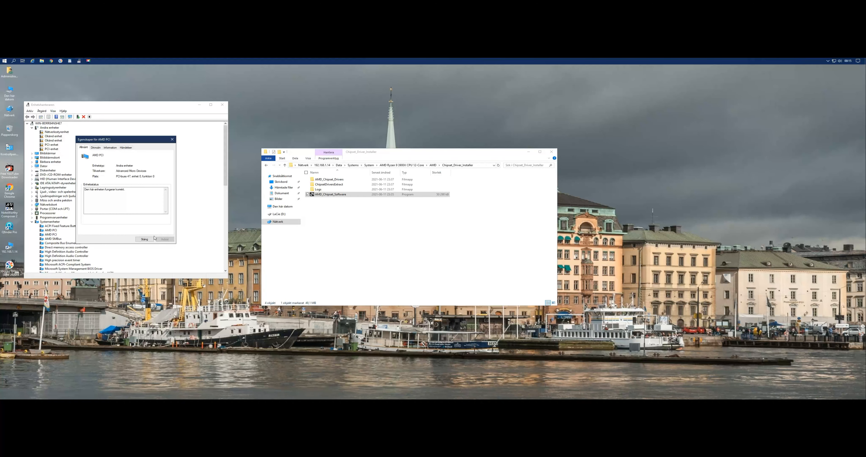
left_click(152, 239)
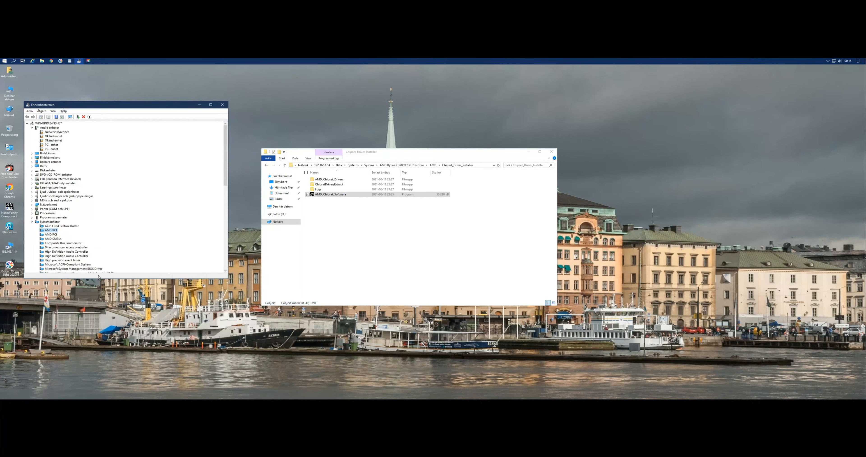
Enlarge the device list and try to install a driver for the second PCI-enhet from PCI Driver's WTx64 folder.
left_click_drag(99, 277, 95, 318)
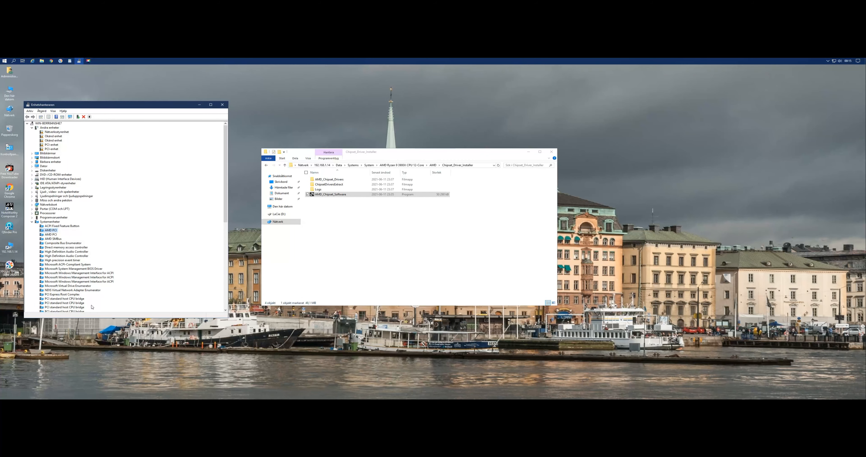
double_click(53, 149)
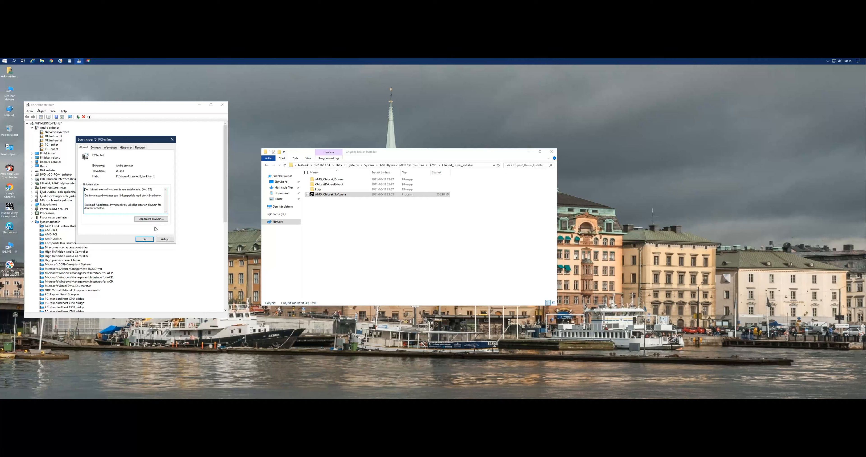
left_click(152, 219)
left_click(100, 197)
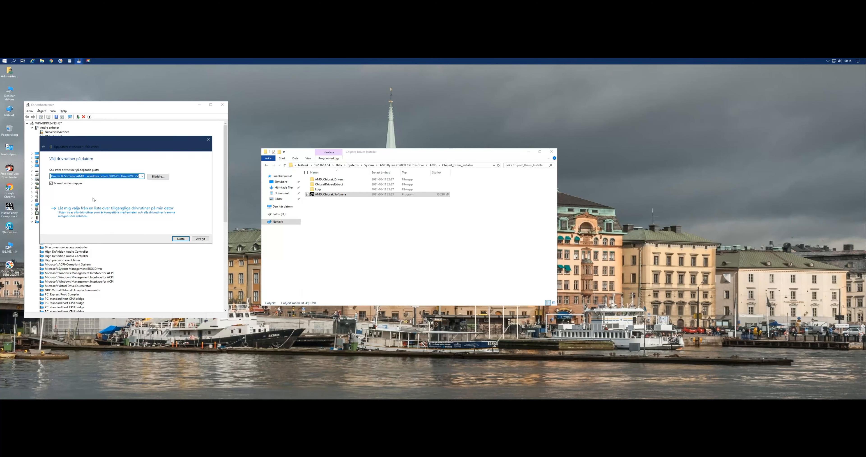
left_click(158, 176)
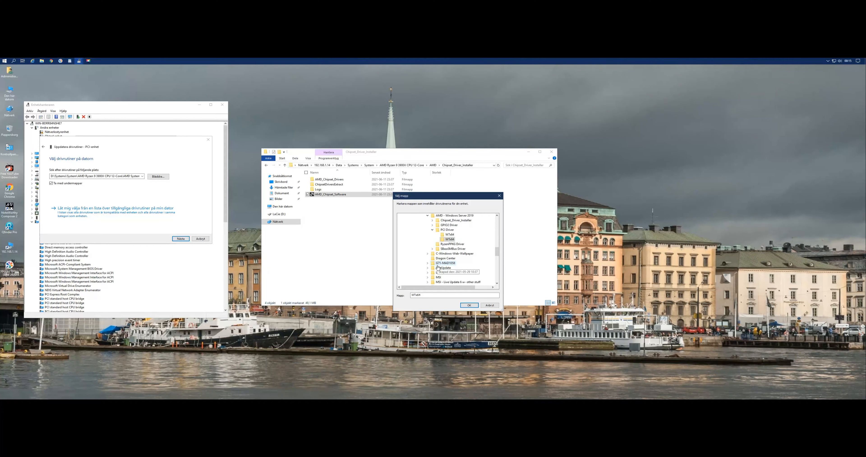
left_click(469, 306)
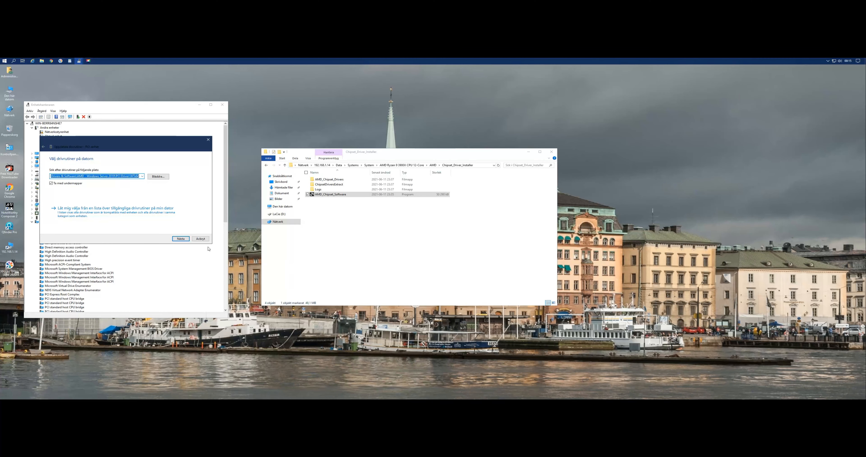
left_click(181, 238)
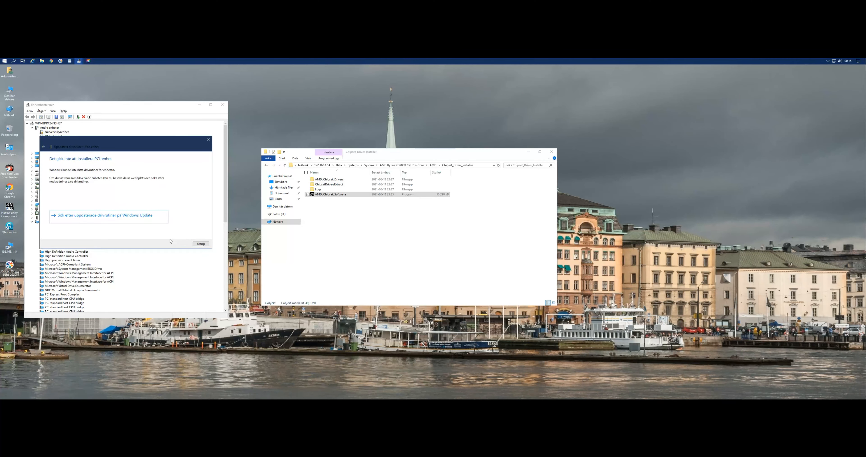
Go back to choosing a driver on this computer and try to install one from GPIO2 Driver's WT x64 subfolder.
left_click(43, 147)
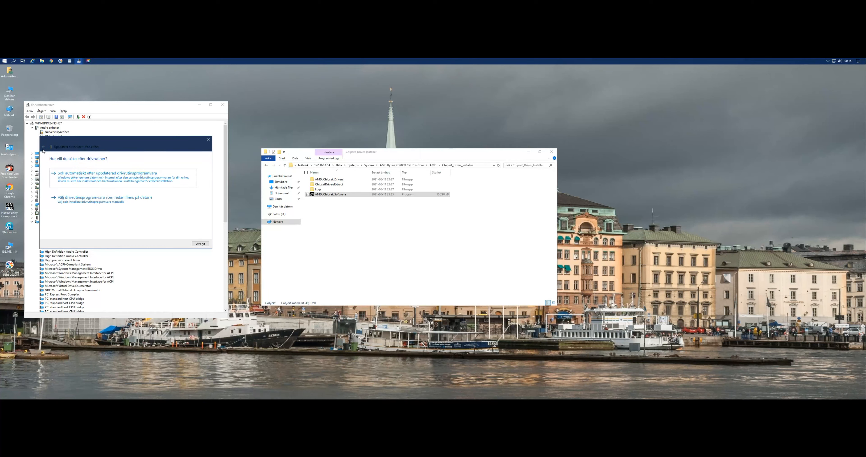
left_click(104, 205)
left_click(159, 176)
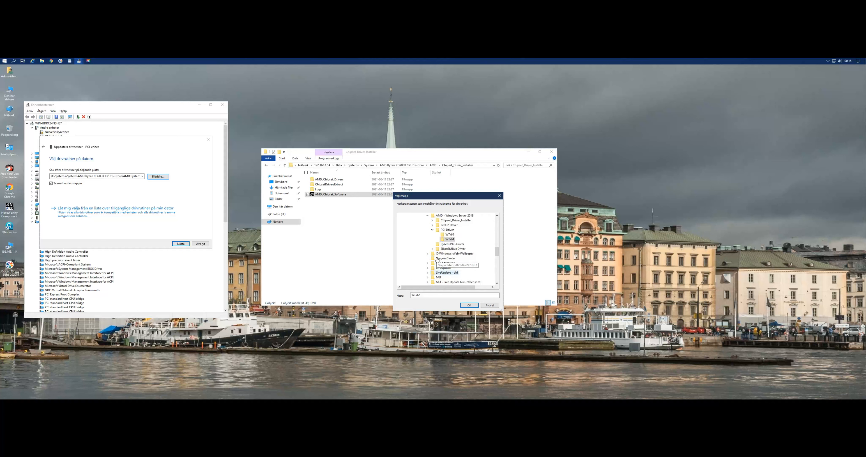
left_click(433, 229)
double_click(446, 226)
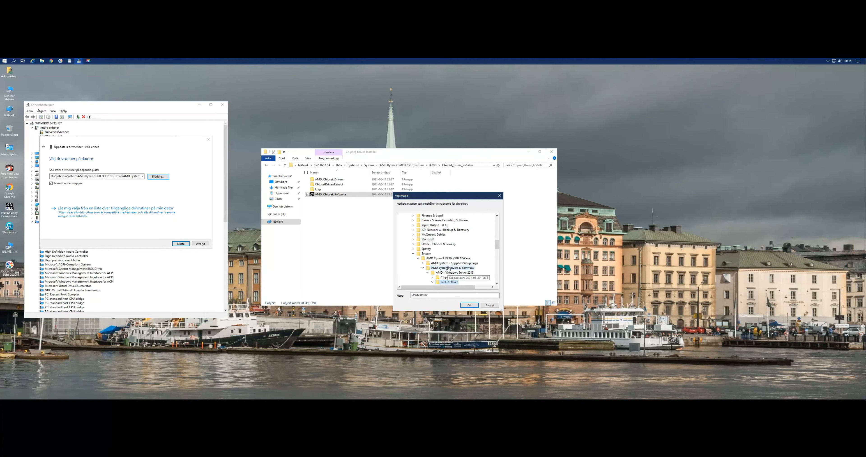
left_click(452, 234)
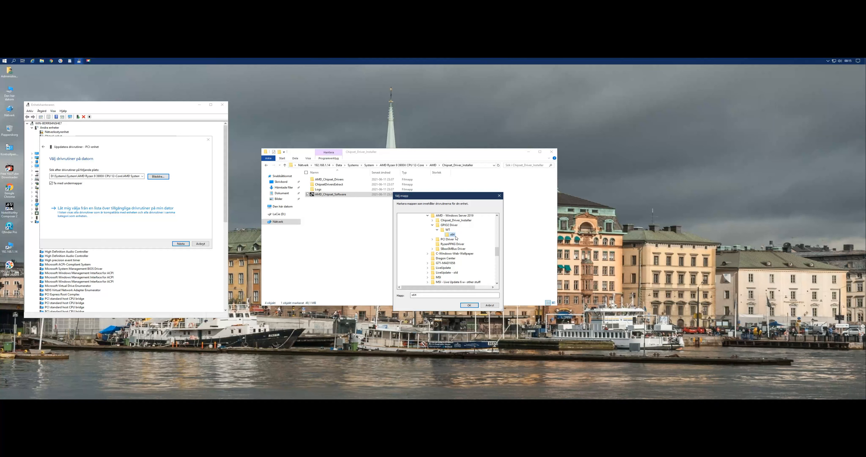
left_click(470, 305)
left_click(178, 244)
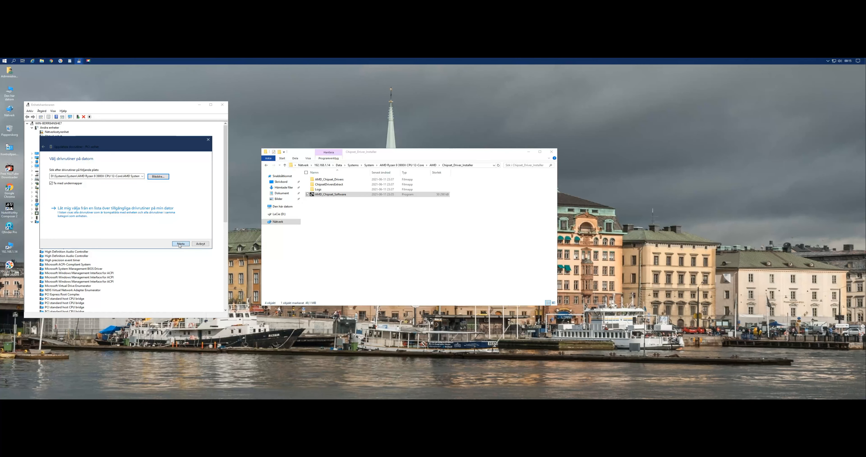
Try to install the second PCI-enhet's driver from the SBxxxSMBus Driver folder, then cancel the update wizard and close the device properties.
left_click(44, 147)
left_click(95, 204)
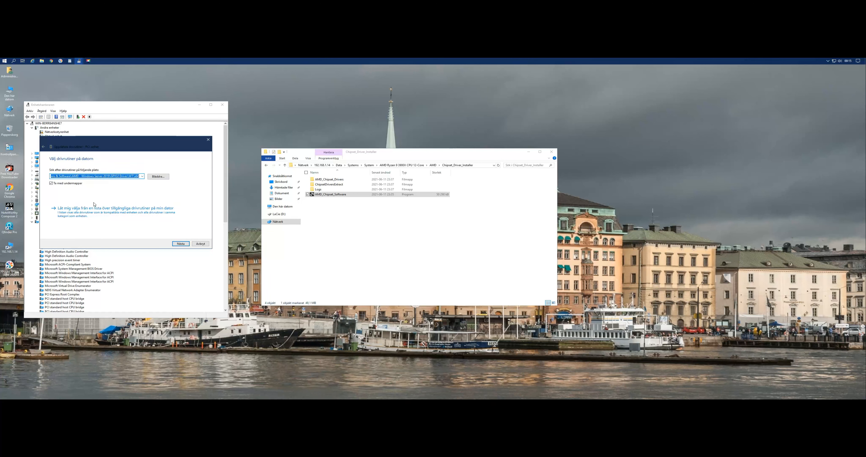
left_click(161, 179)
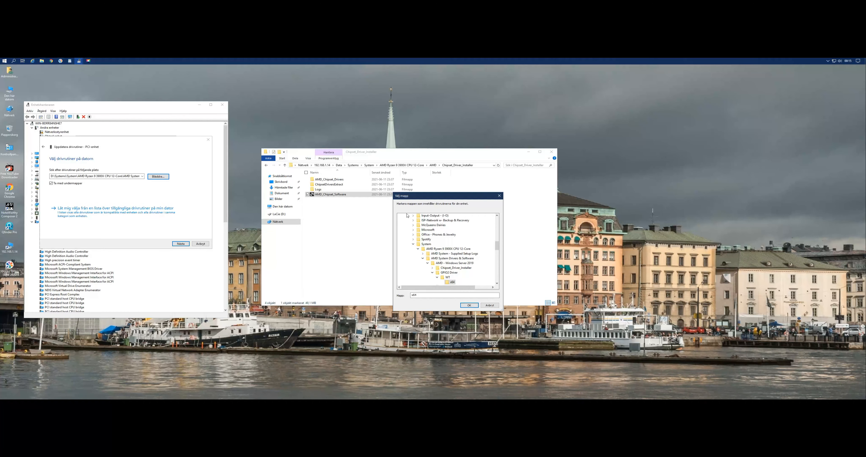
scroll(441, 246, "down", 3)
left_click(433, 229)
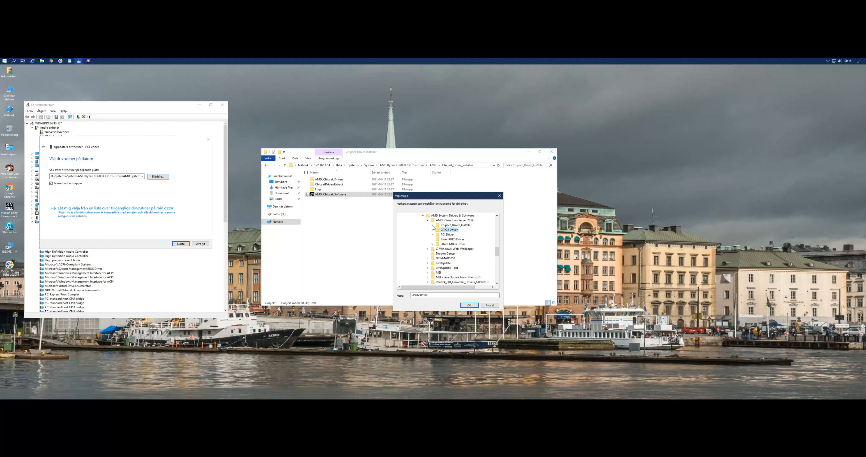
double_click(451, 244)
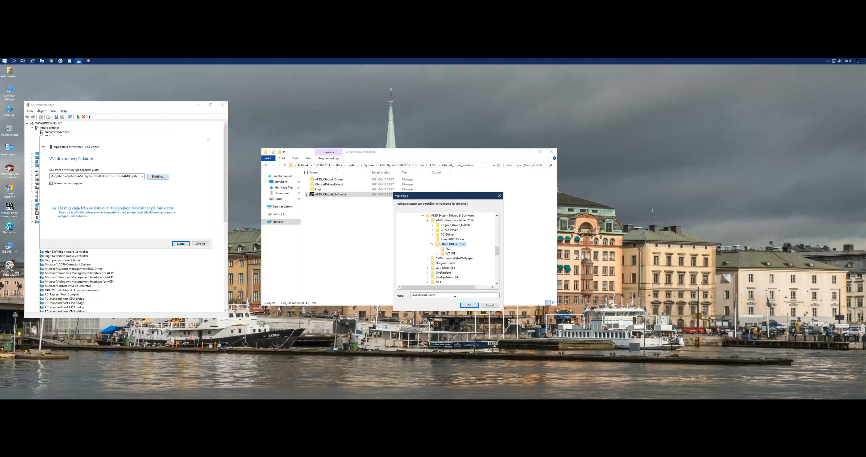
left_click(467, 306)
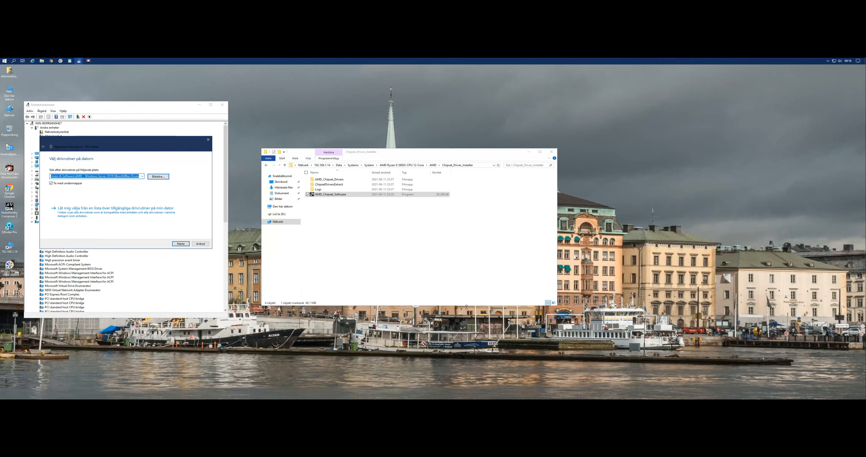
left_click(181, 244)
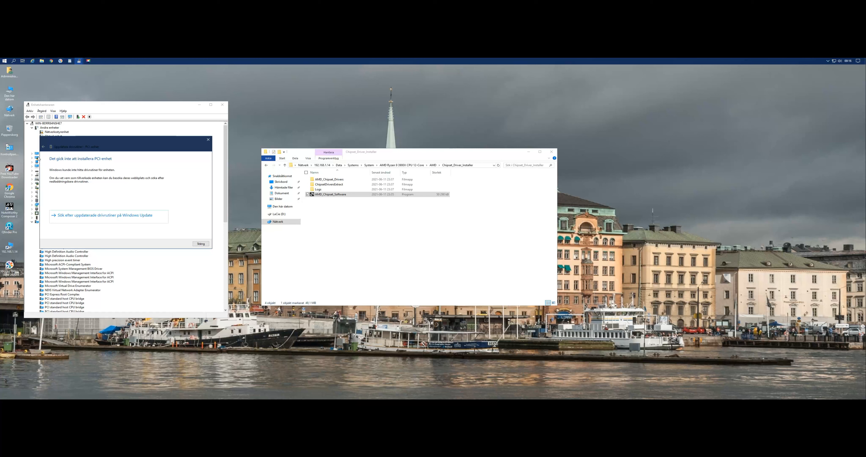
left_click(43, 147)
left_click_drag(68, 141, 121, 146)
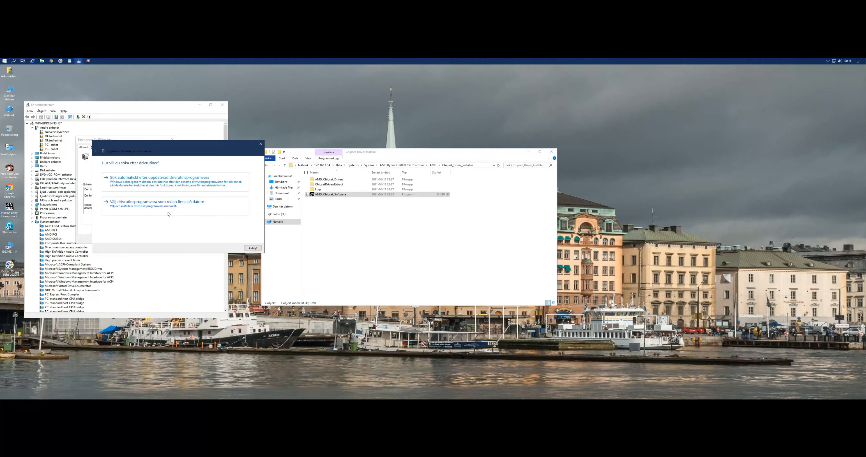
left_click(253, 248)
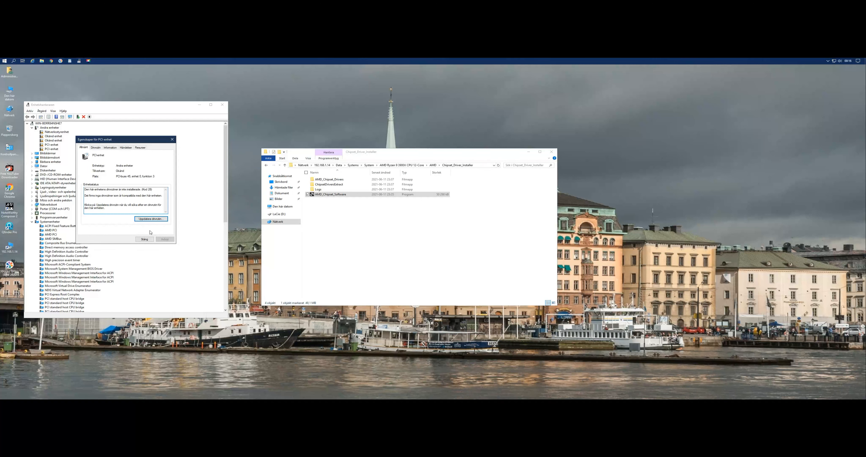
left_click(143, 238)
Start a driver update for the first PCI-enhet under Andra enheter and browse for driver software on this computer.
double_click(55, 150)
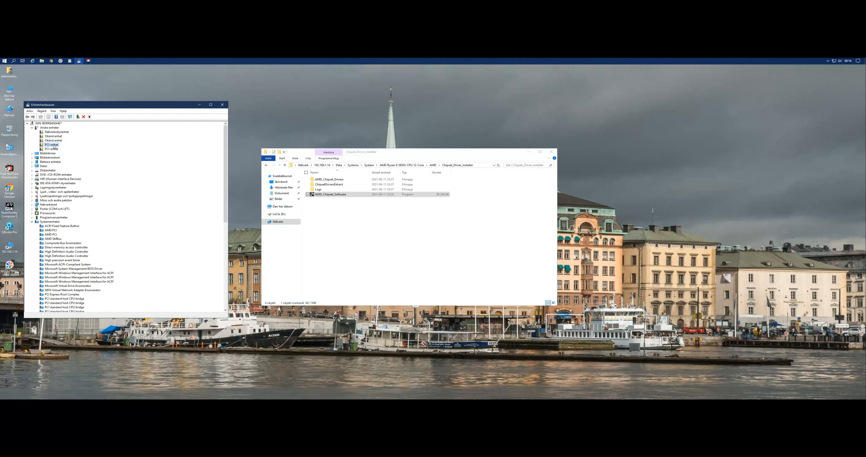
left_click(145, 219)
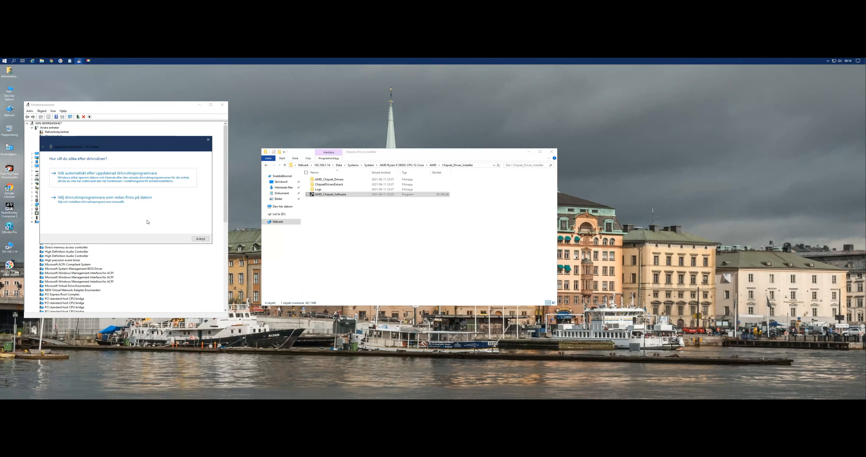
left_click(89, 201)
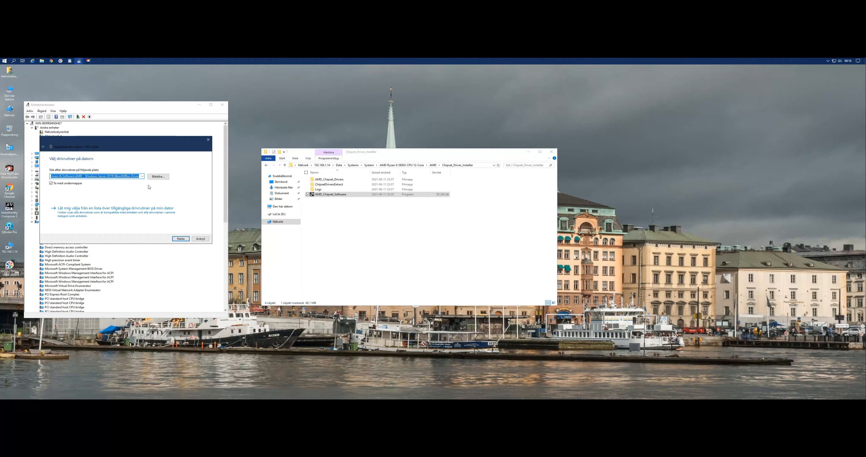
left_click(162, 179)
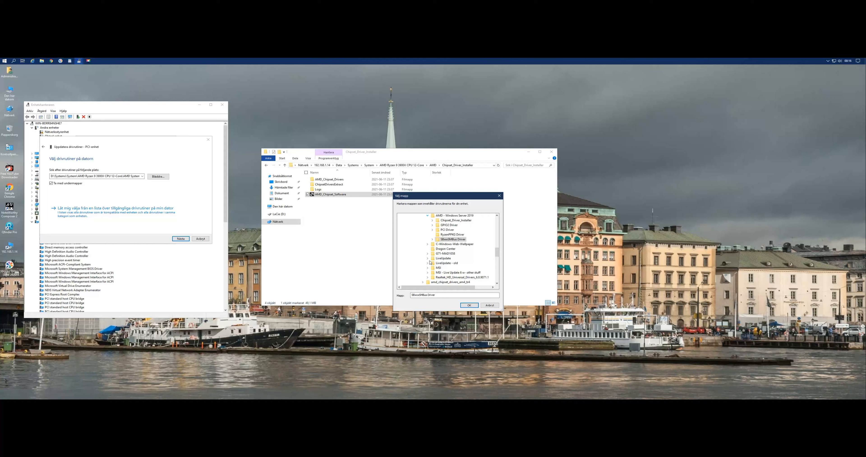
Try to install the driver from the x86_x64 subfolder of SBxxxSMBus Driver, then close the wizard and device properties.
left_click(433, 239)
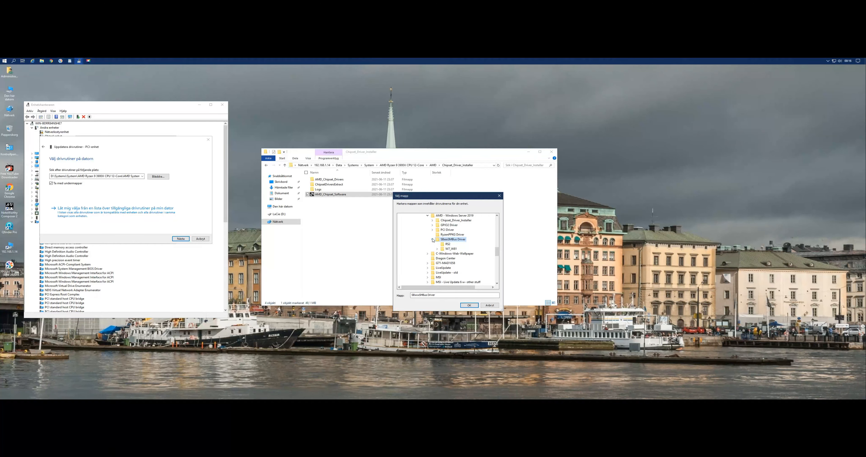
left_click(449, 250)
scroll(454, 256, "down", 4)
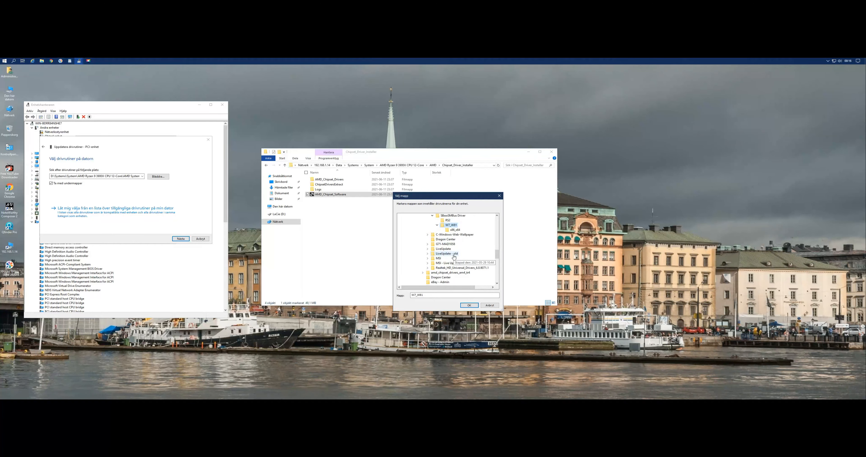
left_click(455, 230)
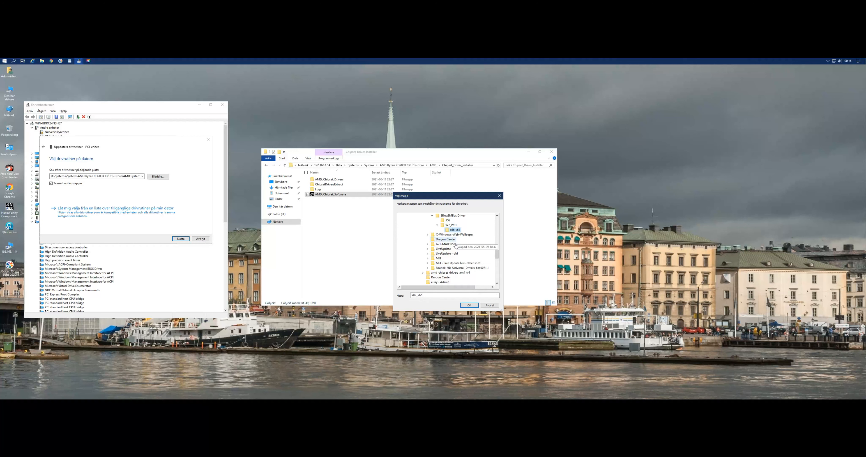
left_click(466, 305)
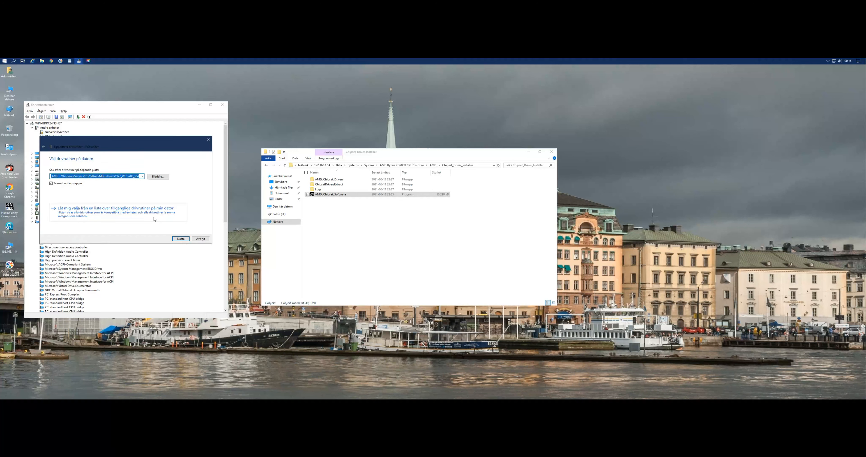
left_click(184, 239)
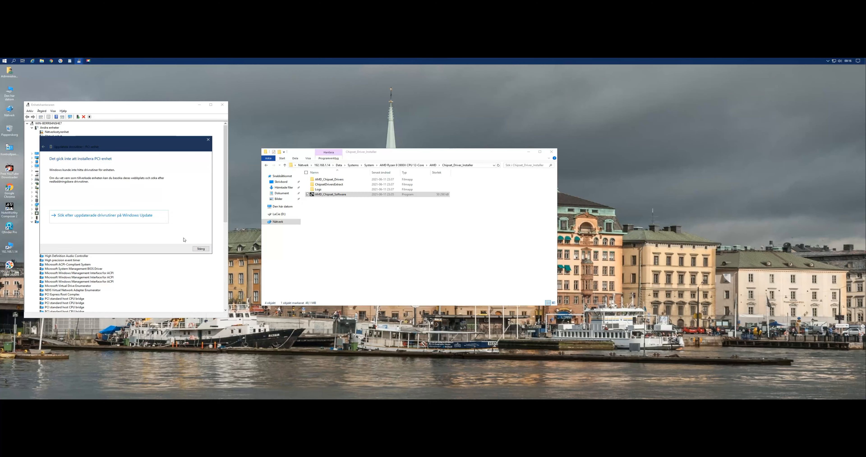
left_click(201, 248)
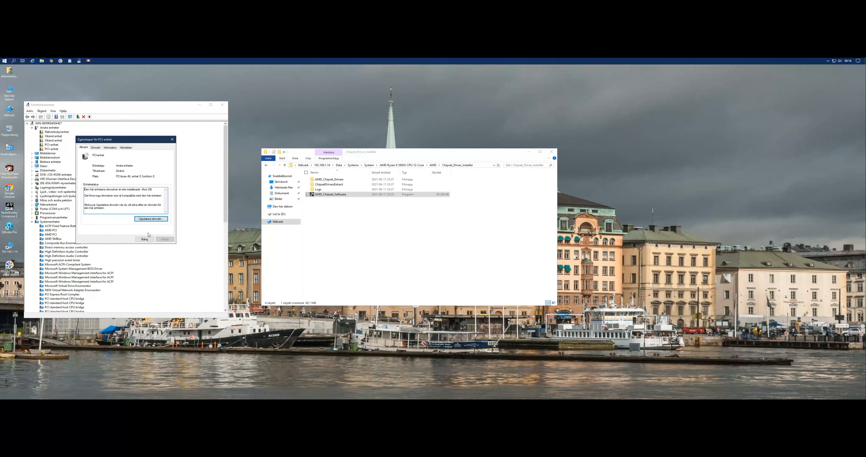
left_click(144, 239)
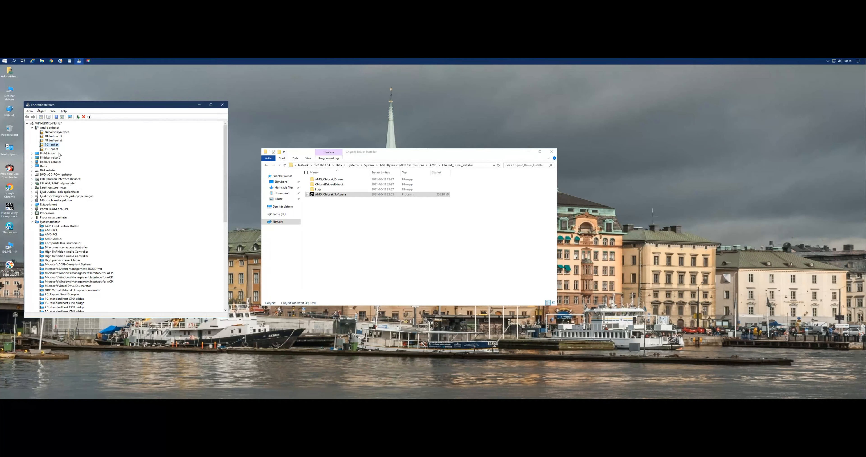
Start a driver update for the second Okänd enhet under Andra enheter and choose to locate driver software on this computer.
double_click(55, 142)
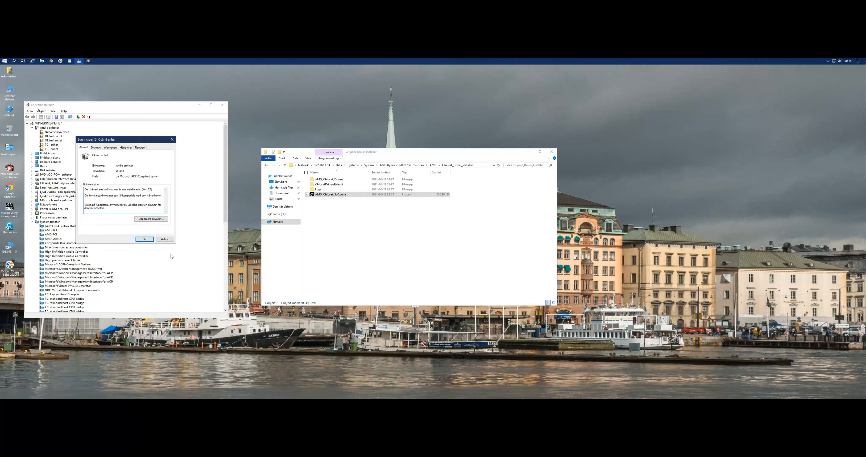
left_click(152, 219)
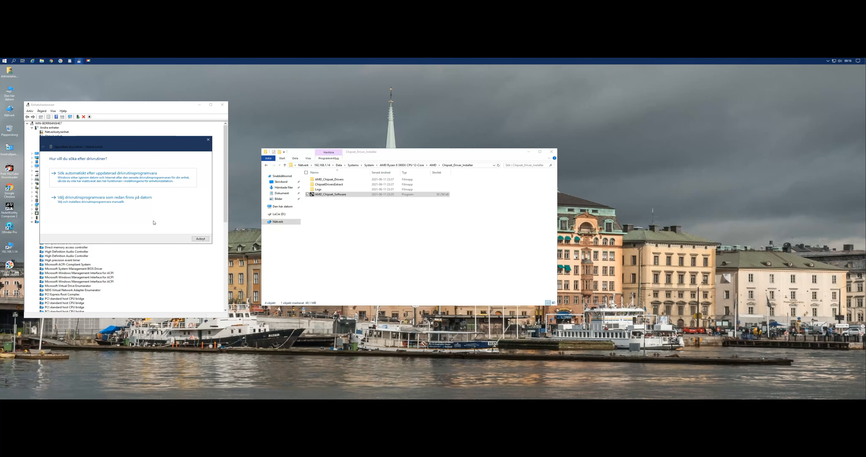
left_click(101, 203)
Try to install the driver from PCI Driver's WTx64 subfolder, and return to choosing a driver on this computer.
left_click(158, 177)
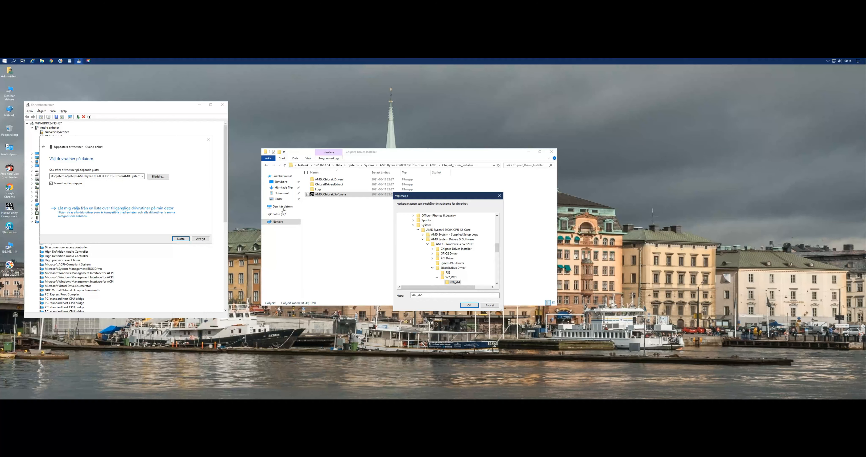
scroll(459, 263, "down", 3)
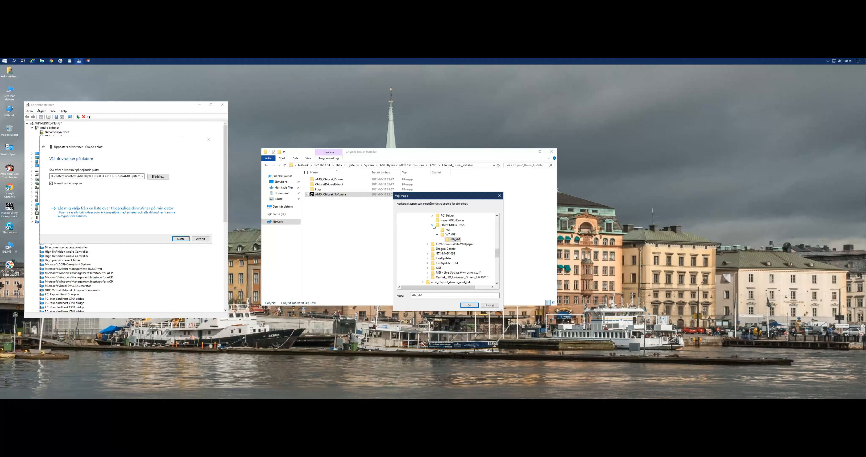
left_click(449, 216)
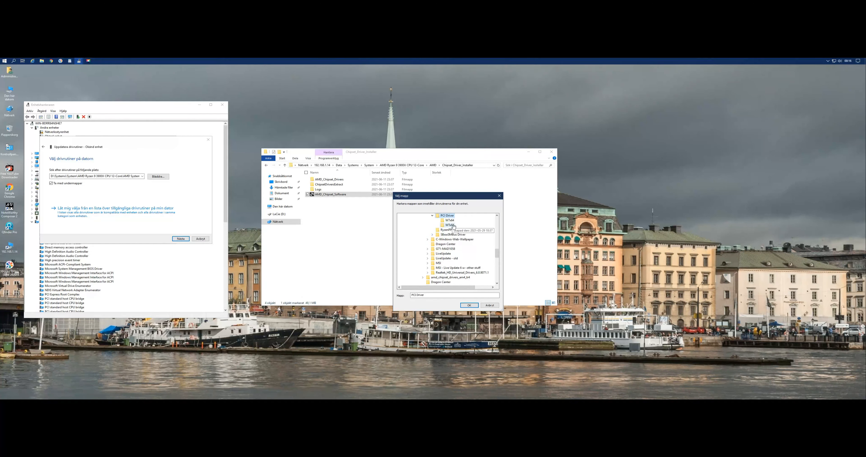
left_click(450, 225)
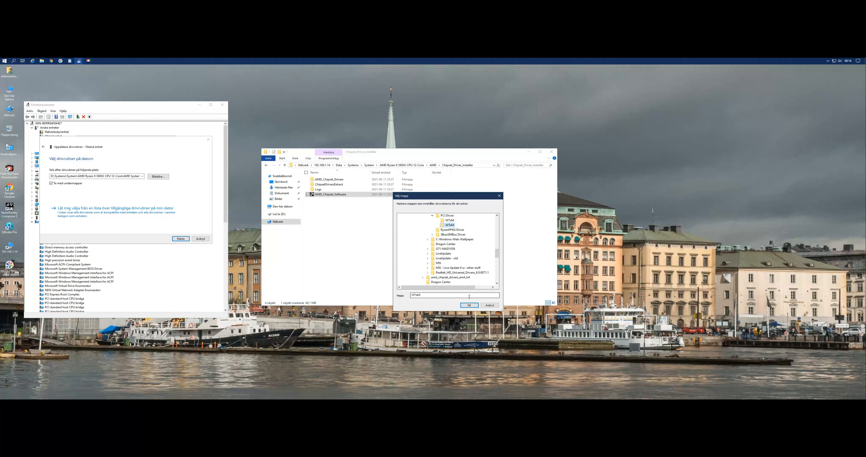
left_click(470, 305)
left_click(181, 239)
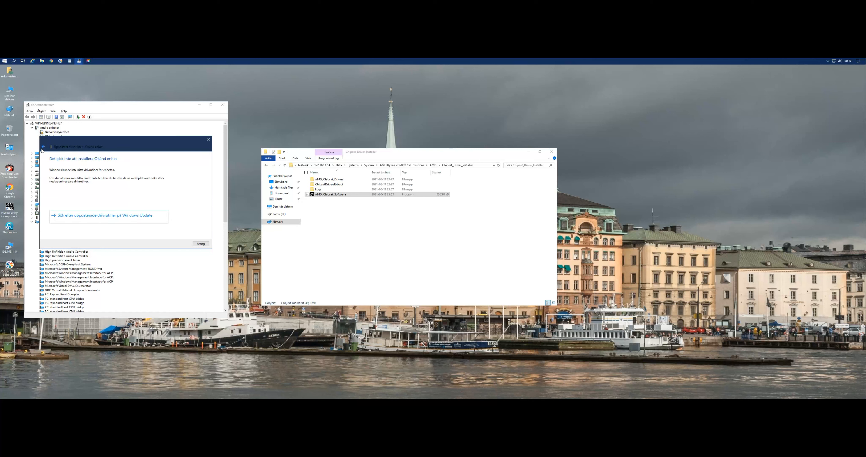
left_click(42, 149)
left_click(84, 199)
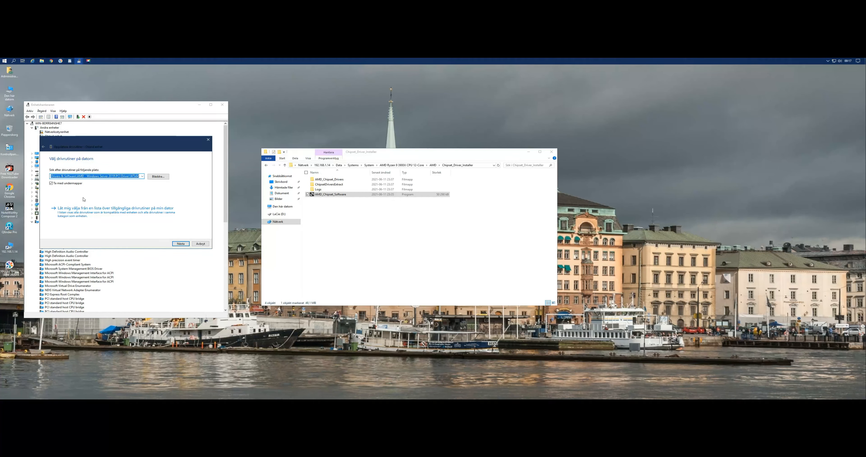
Install the unknown device's driver from the x64 folder under GPIO2 Driver's WT subfolder and close the device properties.
left_click(155, 178)
scroll(441, 258, "up", 5)
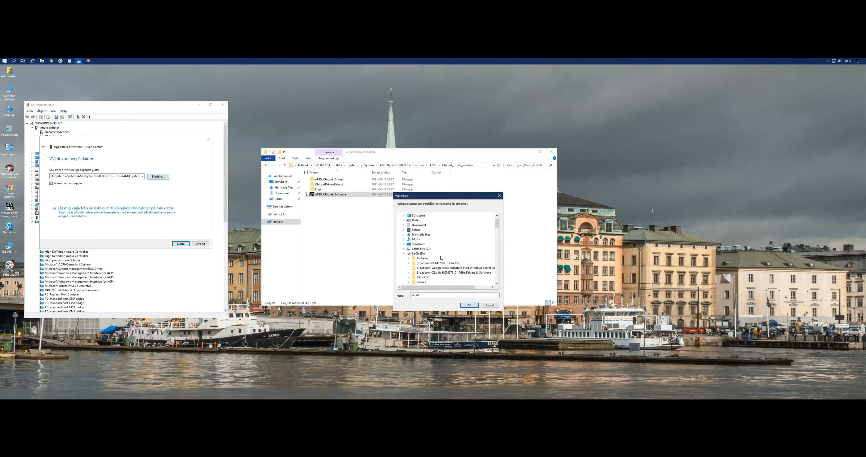
scroll(442, 259, "down", 6)
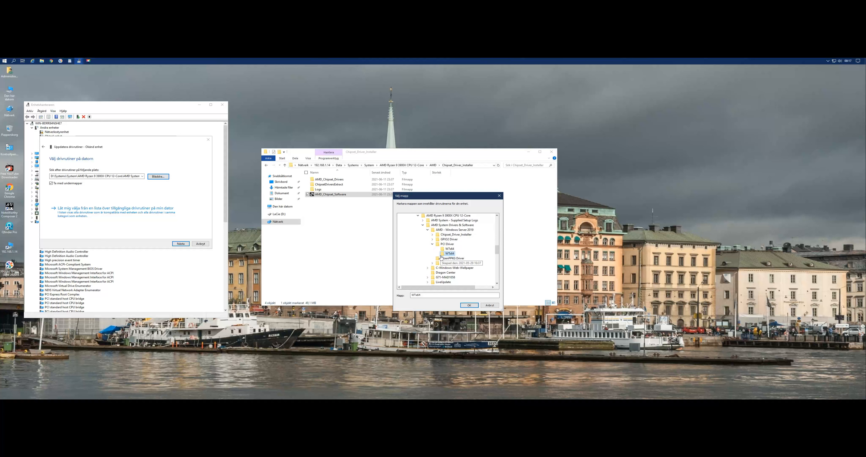
left_click(447, 239)
scroll(445, 240, "up", 3)
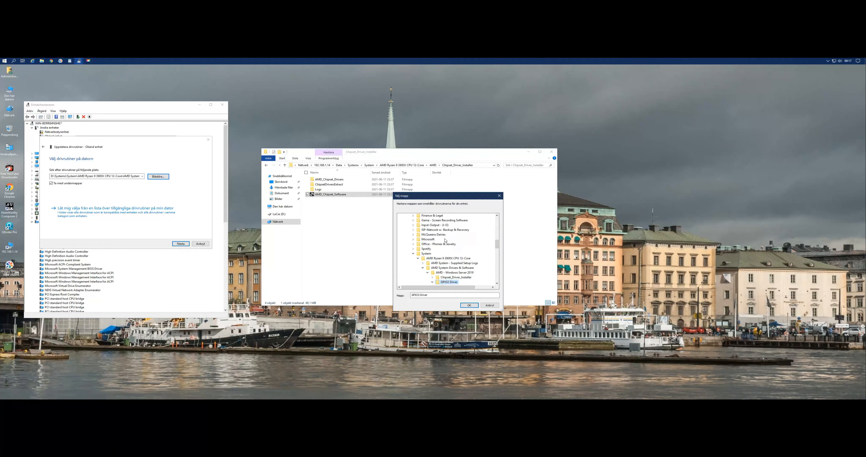
scroll(446, 261, "down", 3)
left_click(453, 249)
left_click(469, 304)
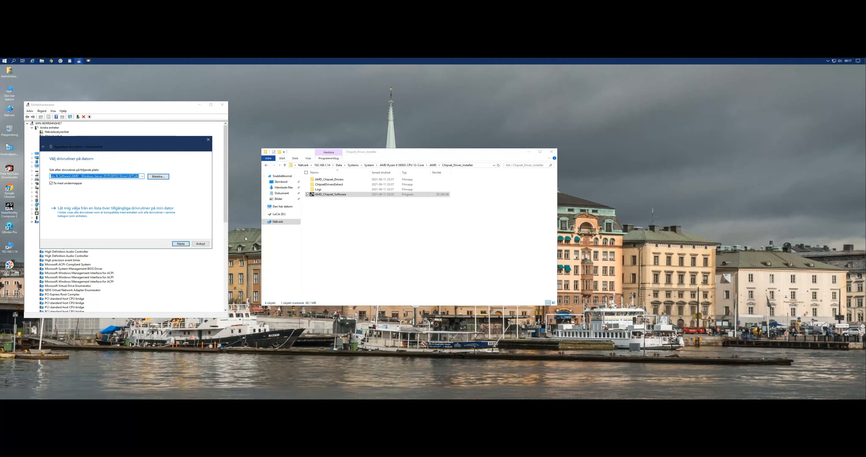
left_click(176, 244)
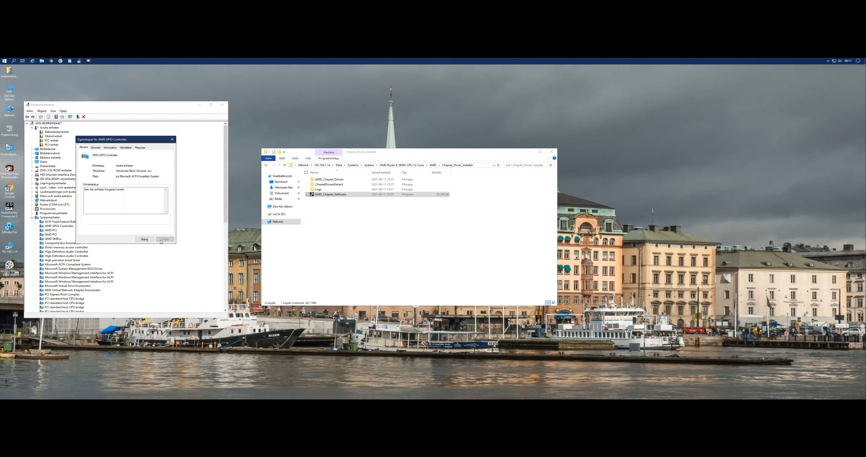
left_click(146, 240)
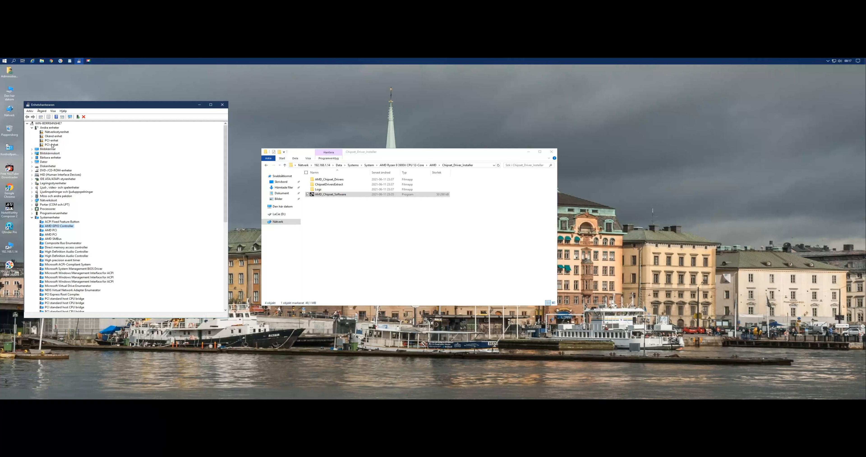
Check the properties of Nätverksstyrenhet and the remaining Okänd enhet, closing each without changes.
double_click(57, 132)
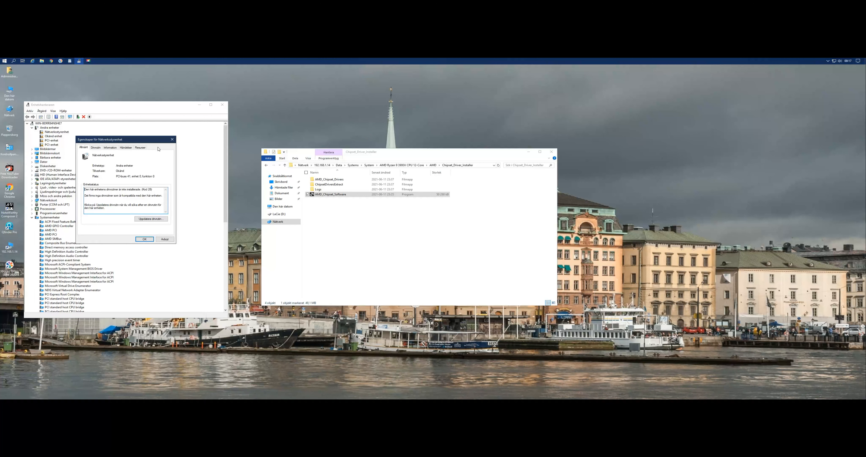
left_click(172, 140)
double_click(58, 136)
left_click(165, 239)
Install the first PCI-enhet's driver from PCI Driver's WTx64 subfolder on this computer and close the device properties.
double_click(52, 140)
left_click(148, 220)
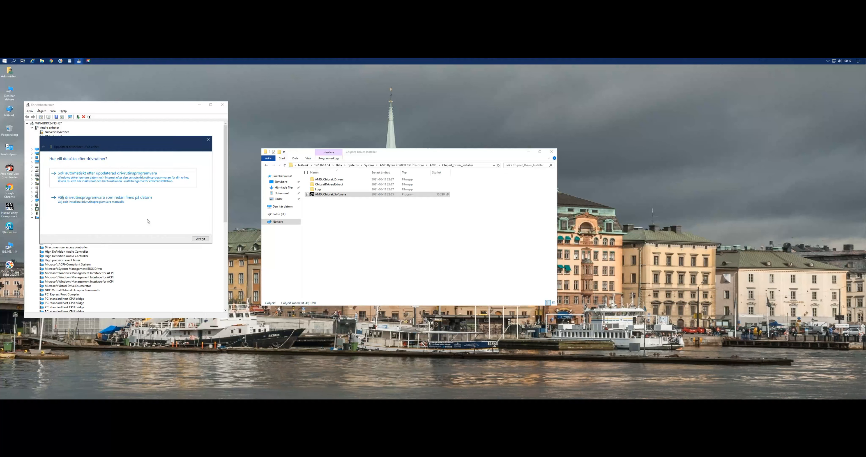
left_click(118, 204)
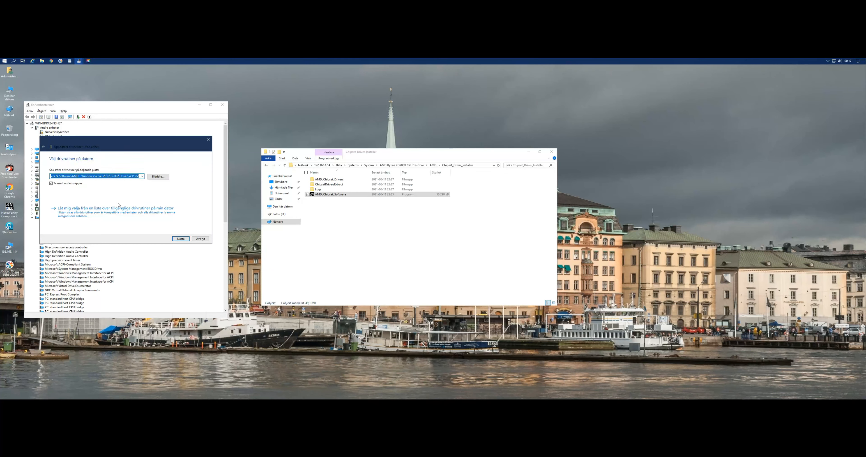
left_click(158, 177)
scroll(464, 247, "down", 1)
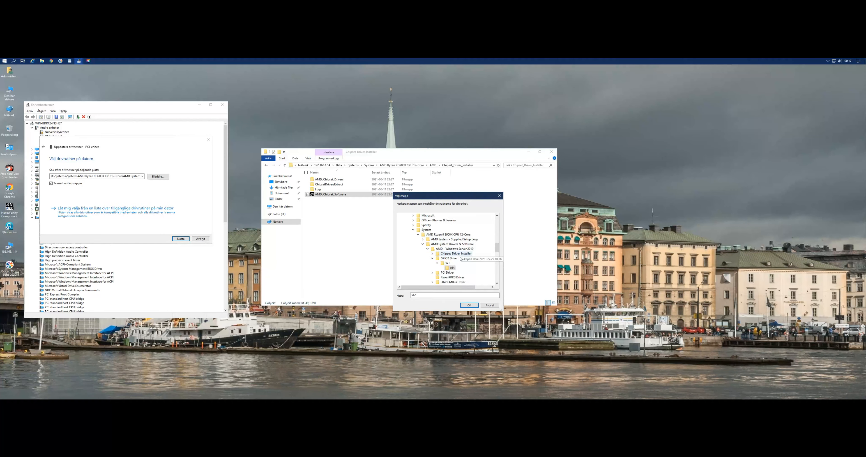
left_click(433, 258)
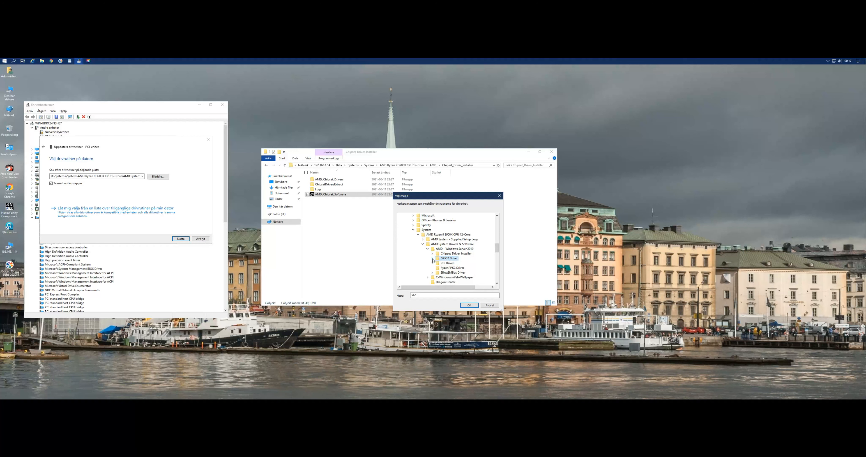
double_click(445, 264)
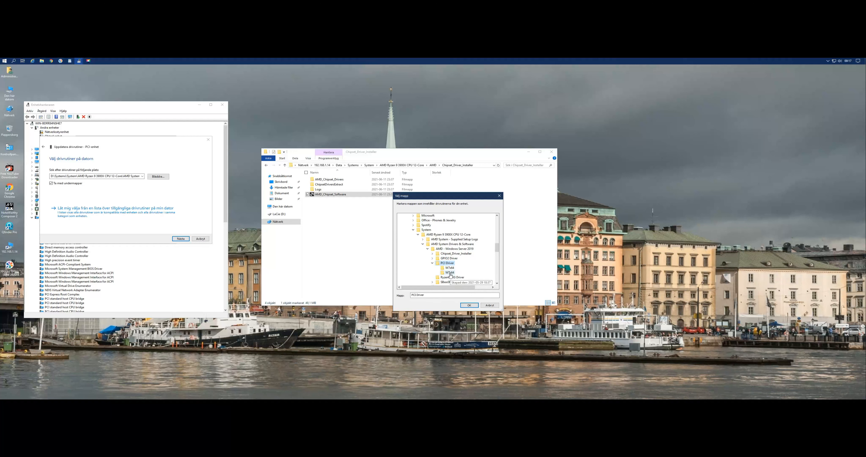
left_click(451, 273)
left_click(469, 306)
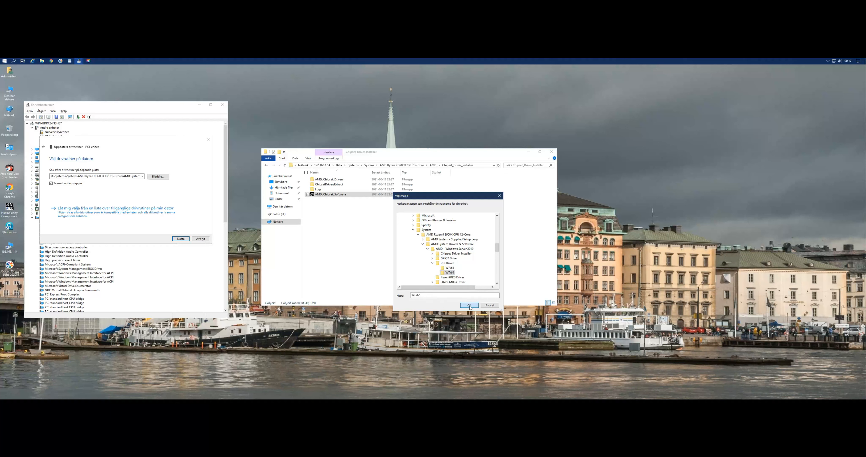
left_click(181, 239)
left_click(205, 244)
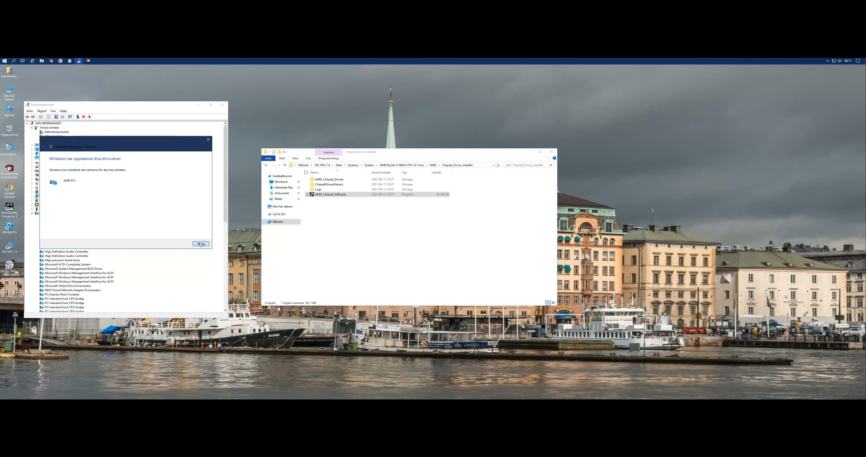
left_click(145, 239)
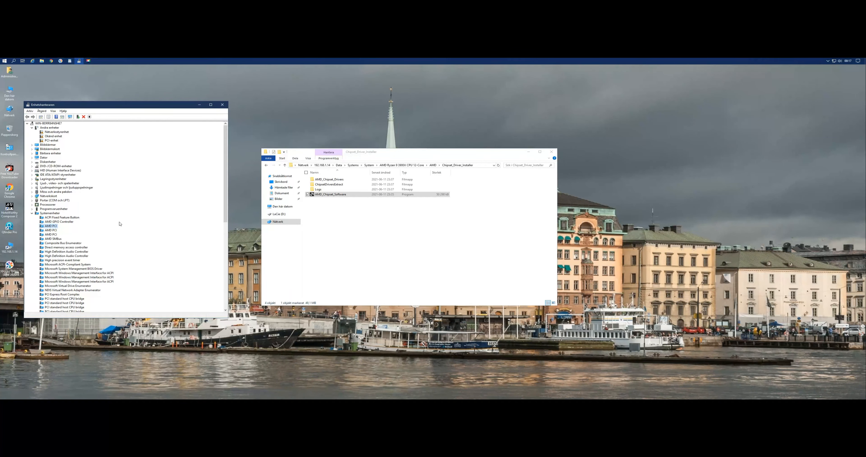
Try to install the remaining PCI-enhet's driver from the same WTx64 folder, then cancel the update wizard and close the device properties.
double_click(51, 141)
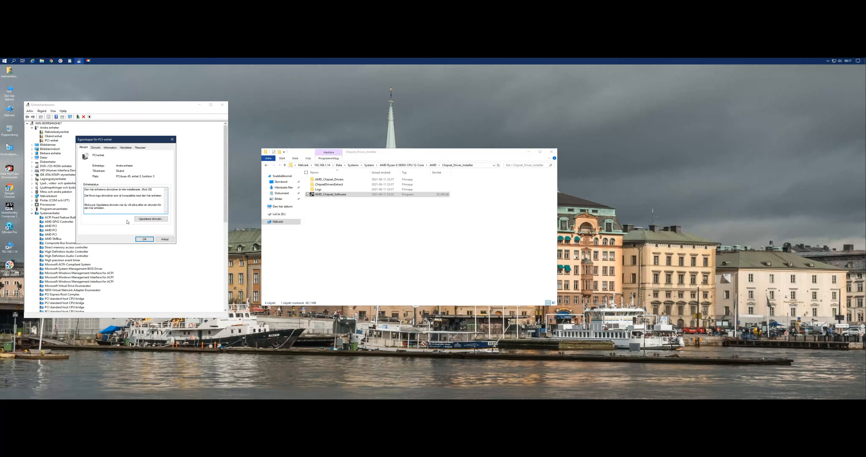
left_click(151, 219)
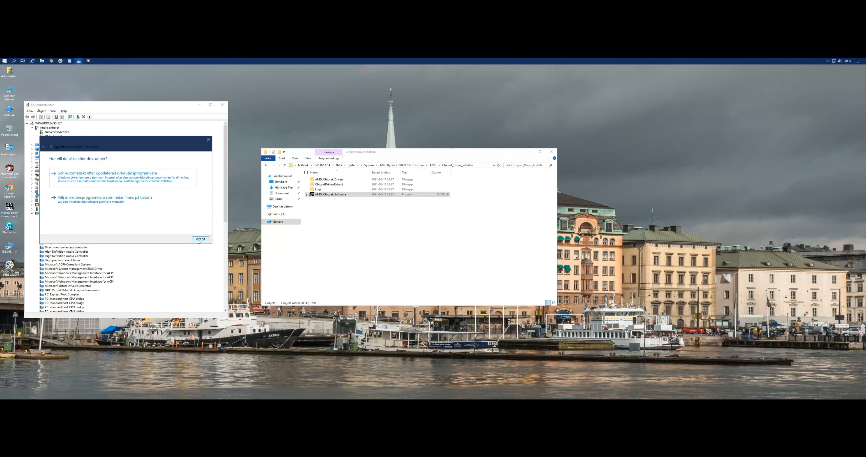
left_click(111, 200)
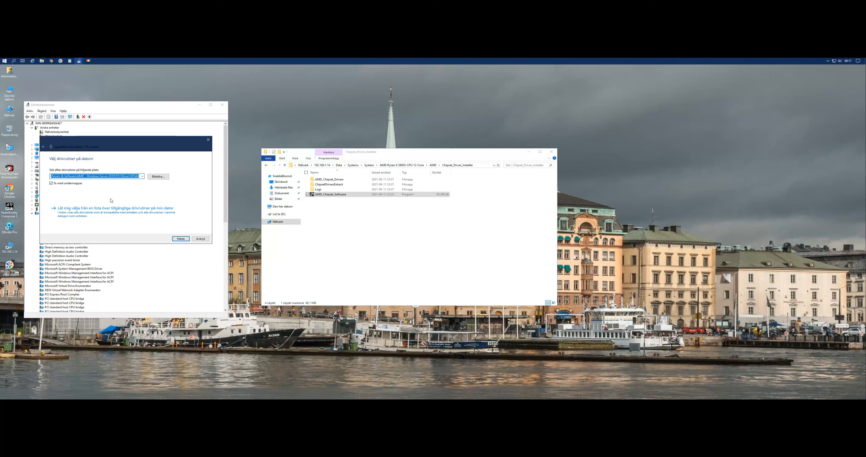
left_click(159, 177)
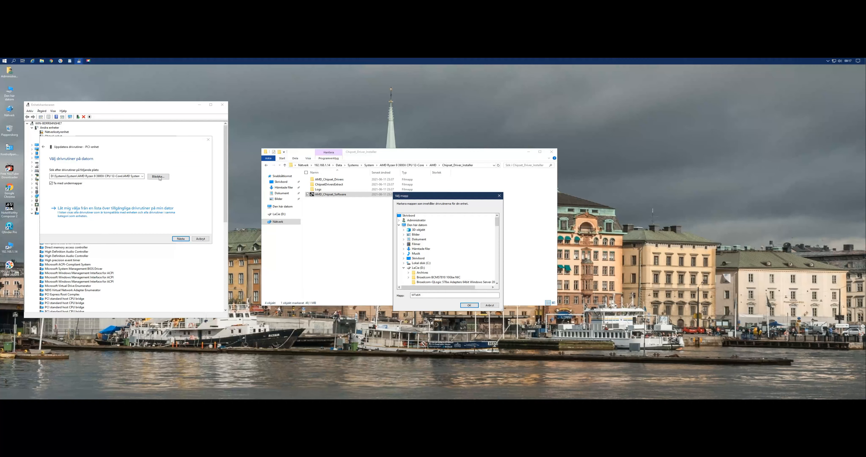
left_click(472, 306)
left_click(181, 239)
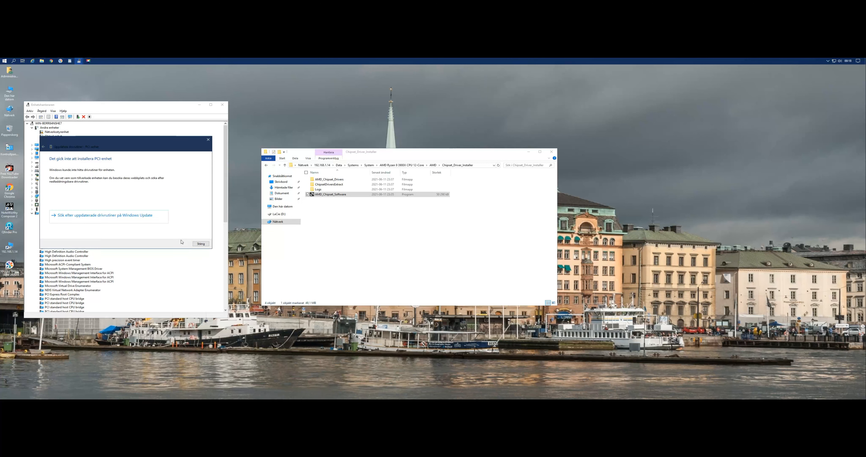
left_click(43, 148)
left_click_drag(76, 145, 166, 148)
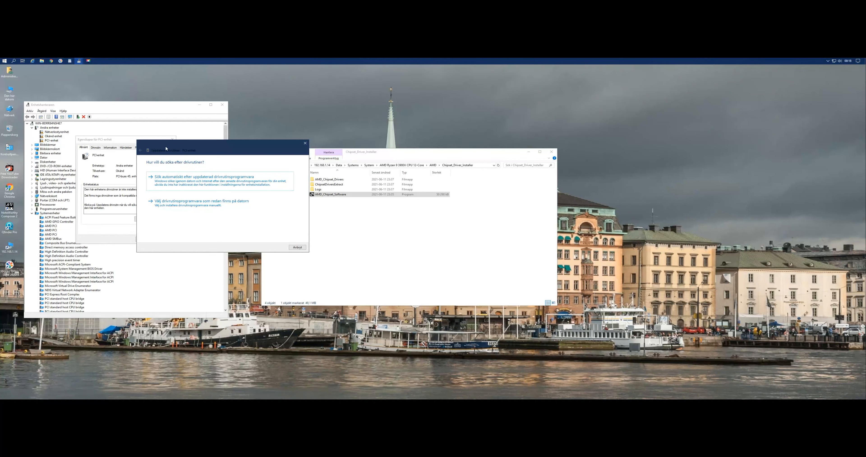
left_click(297, 248)
left_click(148, 241)
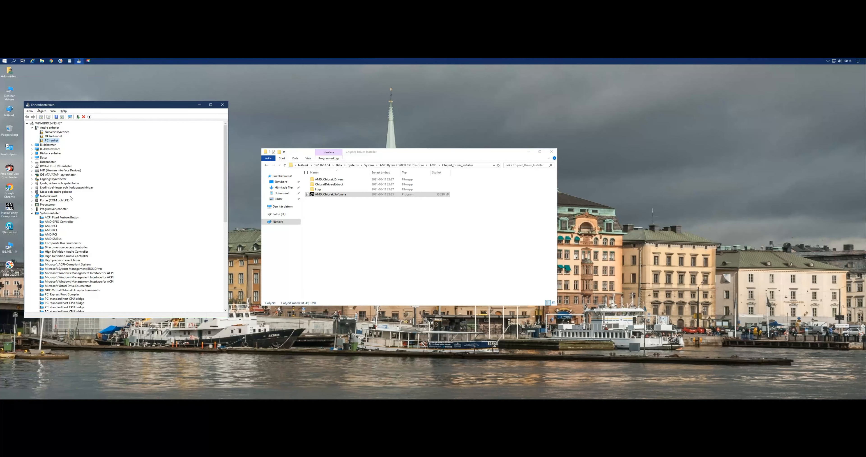
Try to install Nätverksstyrenhet's driver from the RyzenPPKG Driver folder on this computer, then close the wizard and the device properties.
double_click(56, 132)
left_click(151, 219)
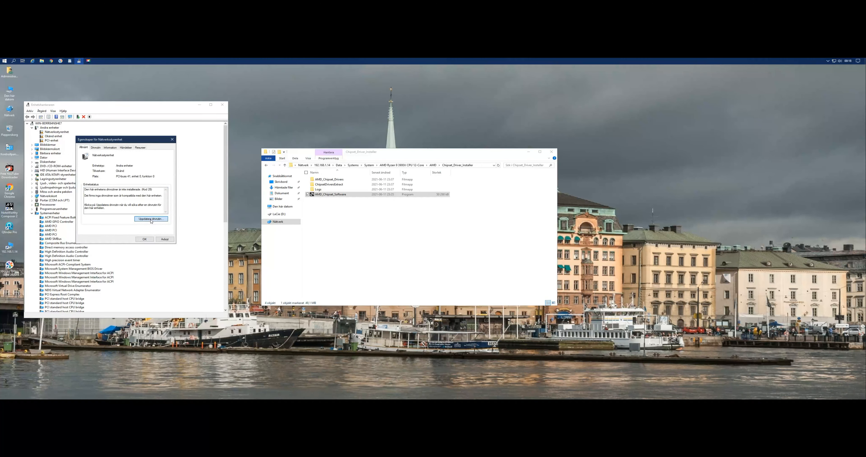
left_click(96, 202)
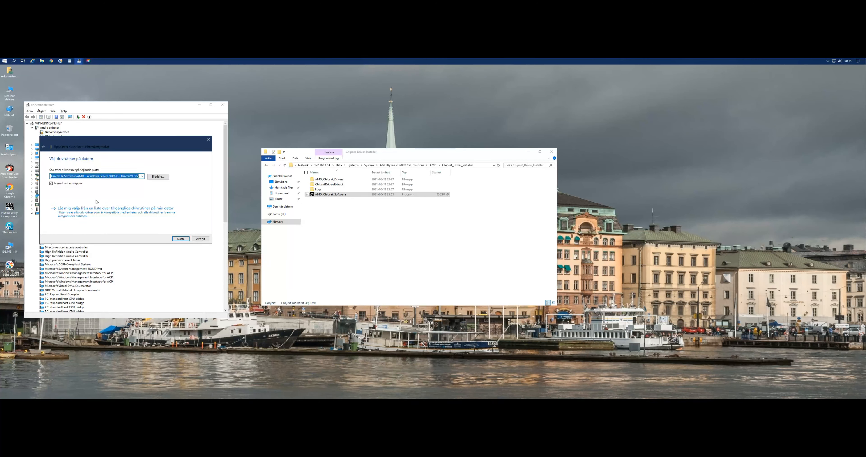
left_click(159, 176)
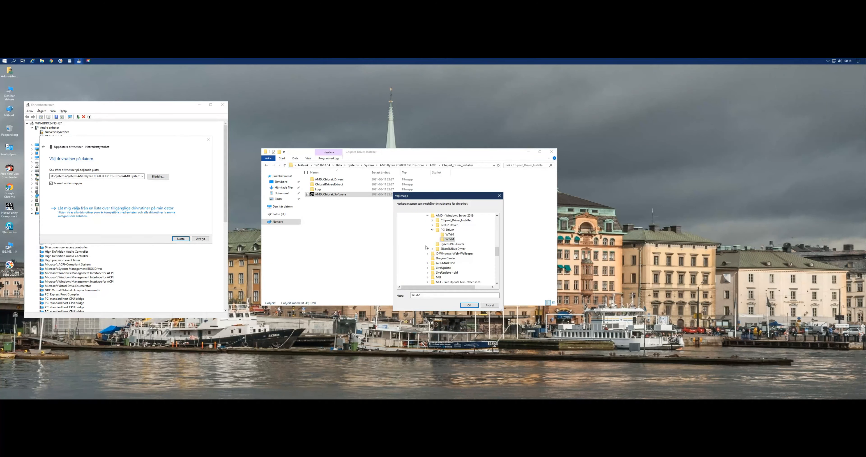
scroll(426, 249, "up", 1)
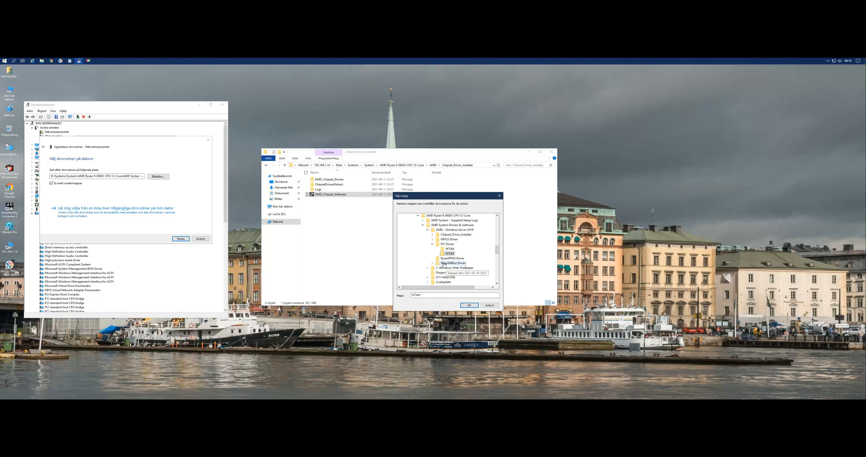
left_click(451, 259)
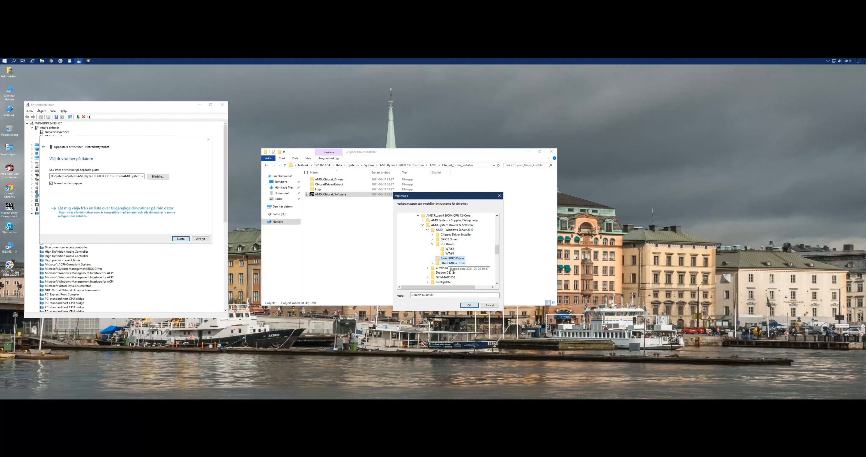
left_click(469, 306)
left_click(186, 239)
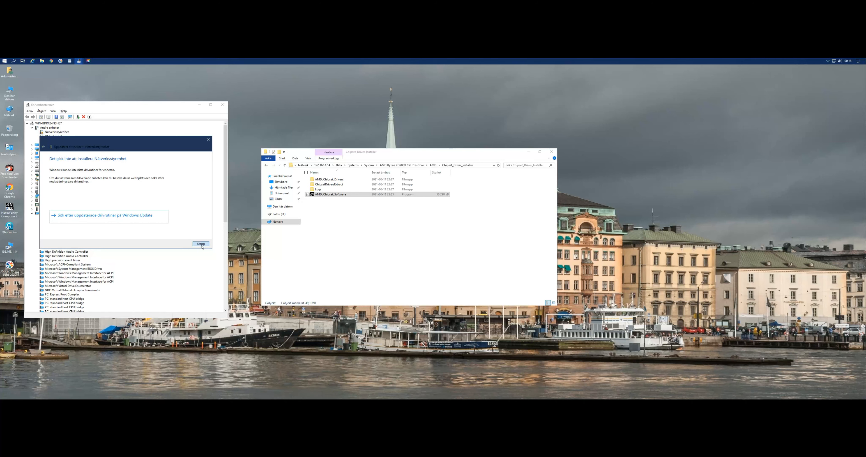
left_click(201, 244)
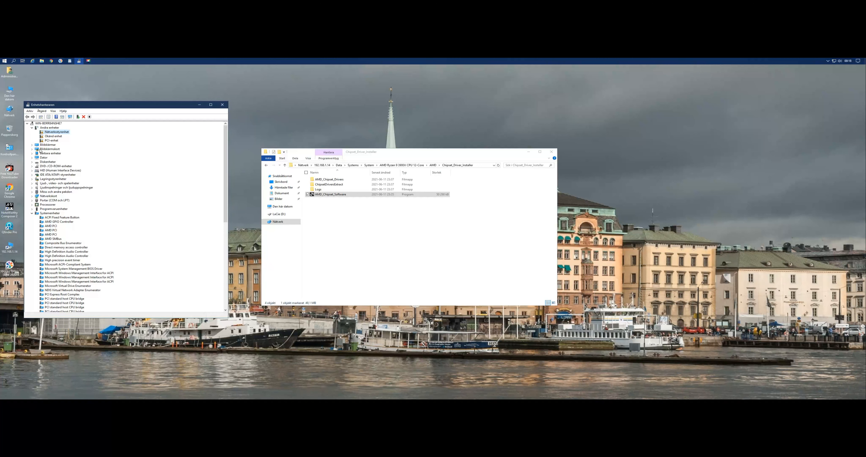
Check the properties of Okänd enhet without changing anything, then close Device Manager.
double_click(54, 137)
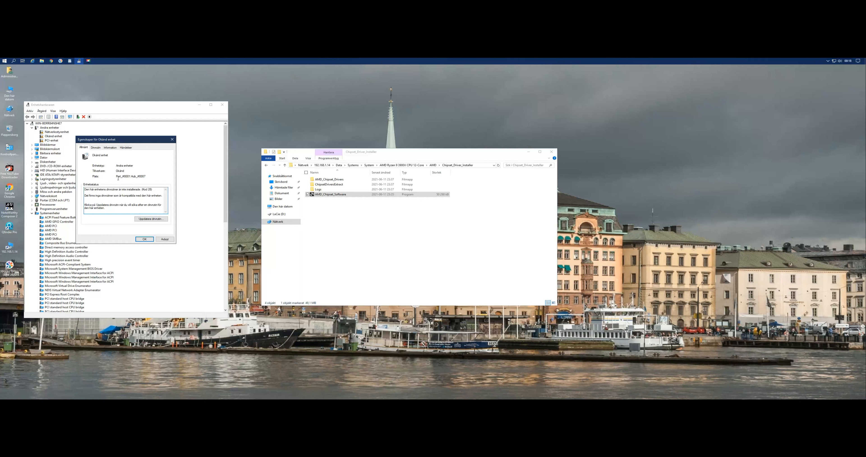
left_click(173, 139)
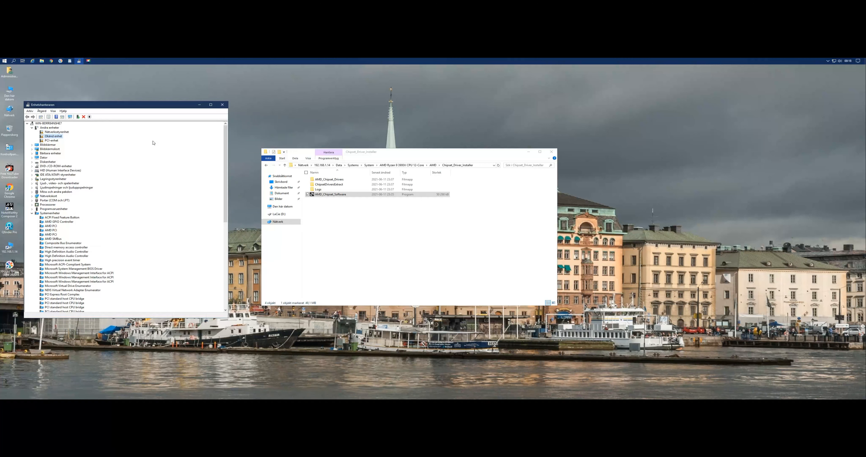
left_click(222, 105)
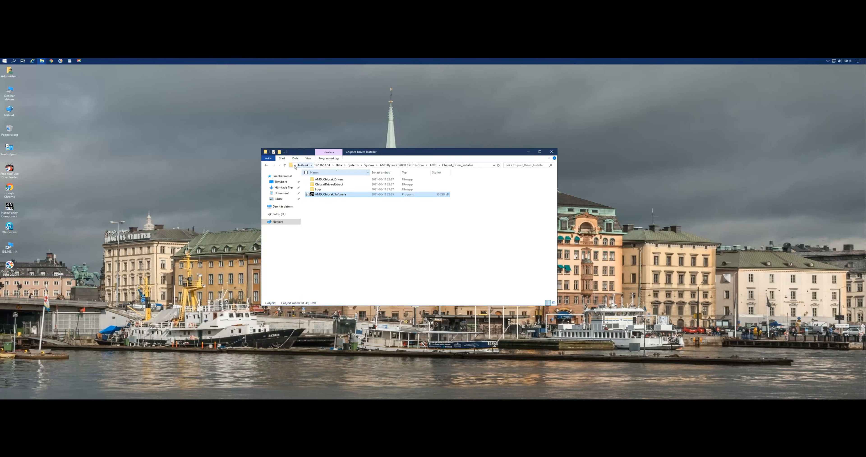
Browse the NAS to the Intel Wi-Fi 6 AX 200 & BT Drivers folder inside the AMD Ryzen 9 CPU 12-Core system folder.
left_click(285, 165)
left_click(285, 165)
left_click(285, 165)
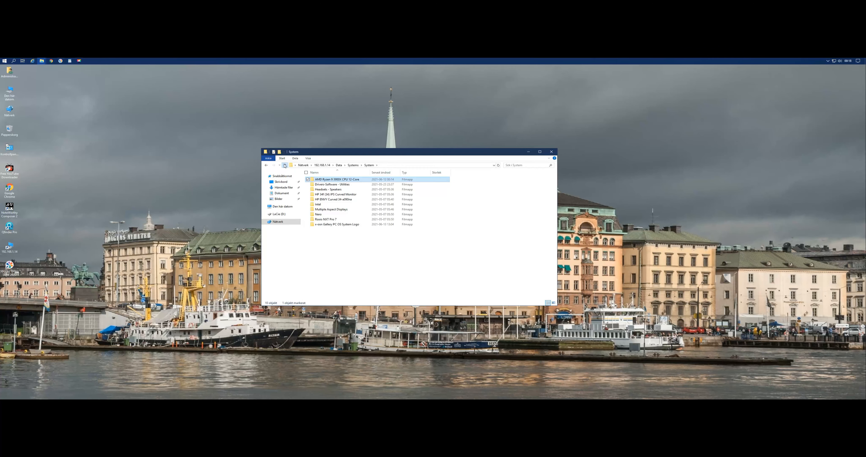
left_click(285, 165)
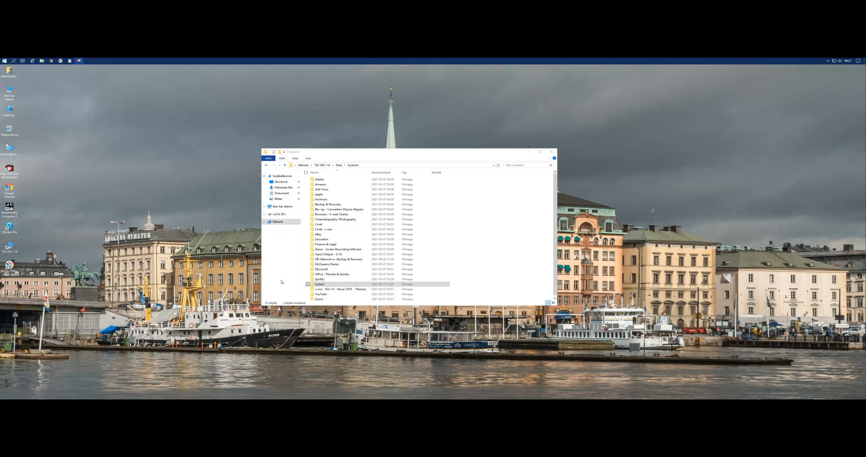
double_click(323, 285)
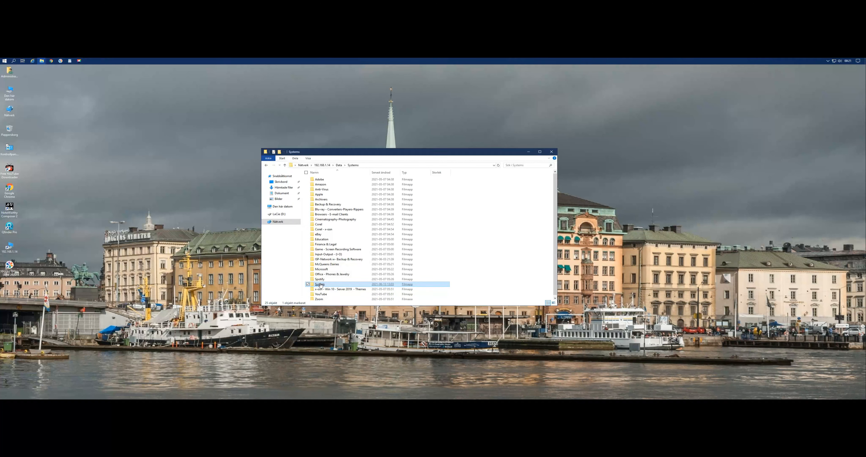
left_click(357, 181)
double_click(358, 181)
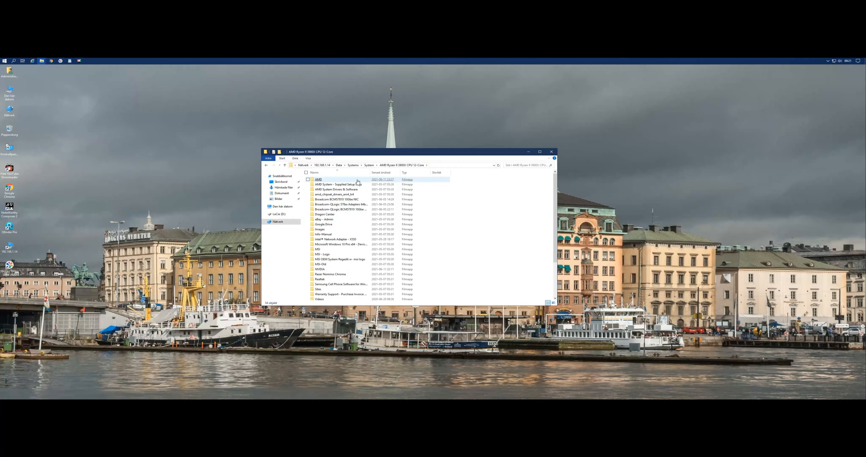
left_click(285, 165)
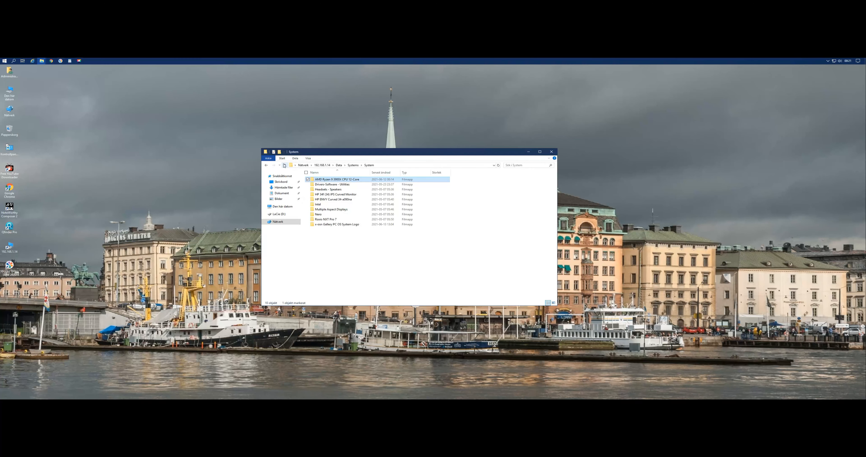
double_click(339, 180)
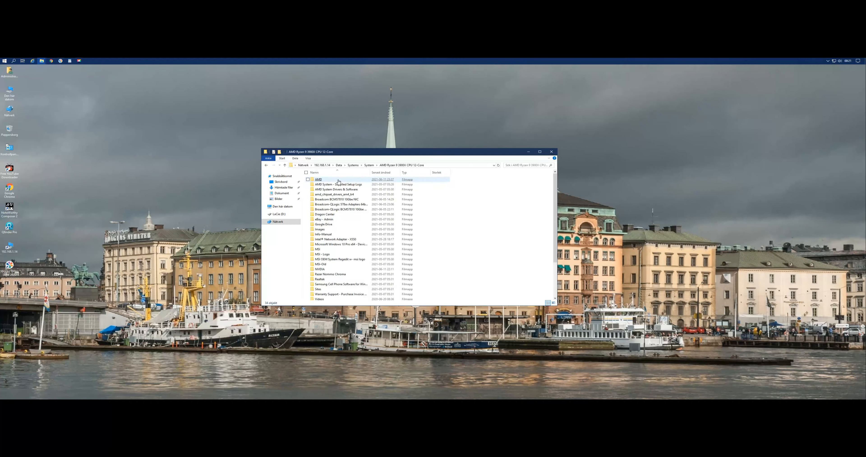
scroll(330, 284, "down", 3)
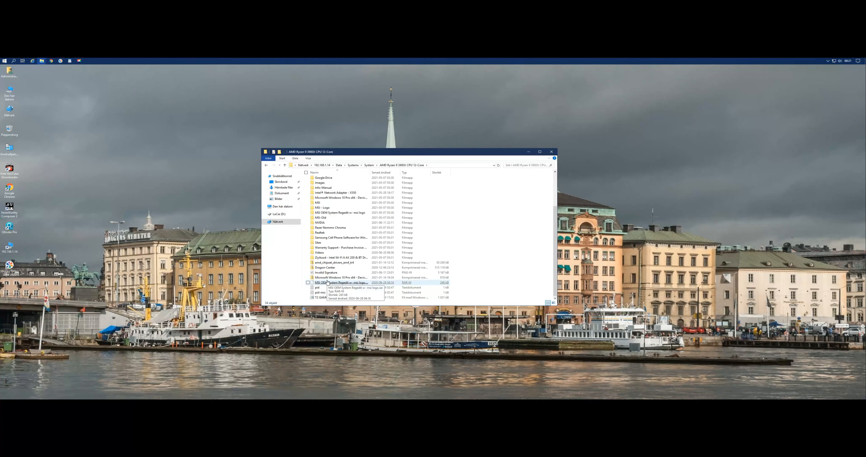
double_click(338, 257)
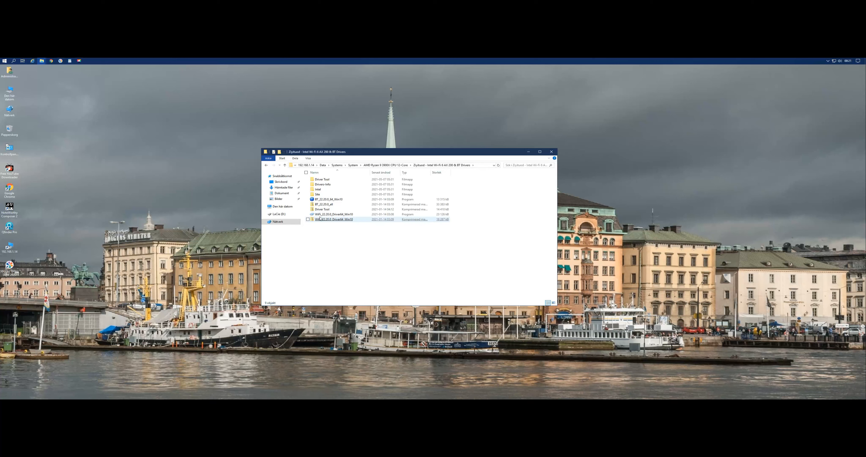
Install Intel Wireless Bluetooth from BT_22.20.0_64_Win10, accepting the licence and choosing the complete installation type (Fullständig).
left_click(326, 200)
double_click(326, 201)
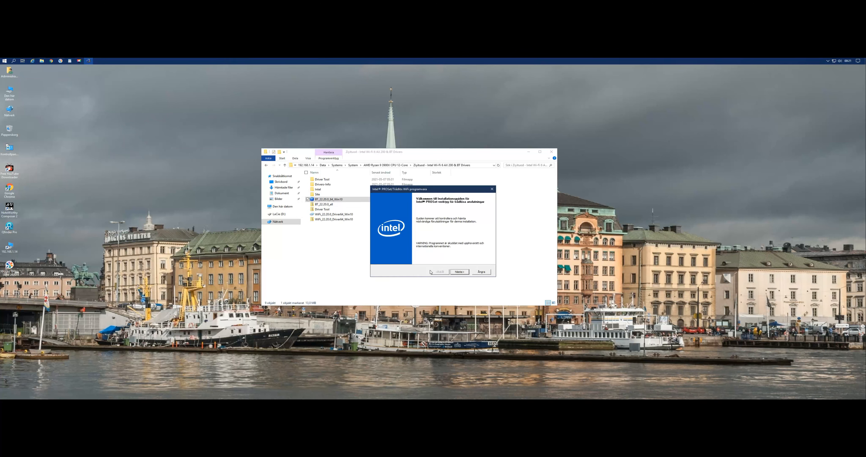
left_click(459, 273)
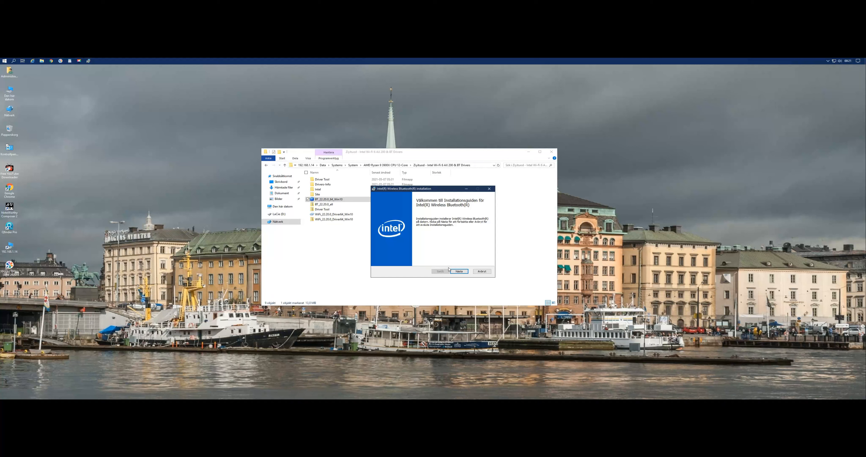
left_click(461, 271)
left_click(380, 260)
left_click(459, 271)
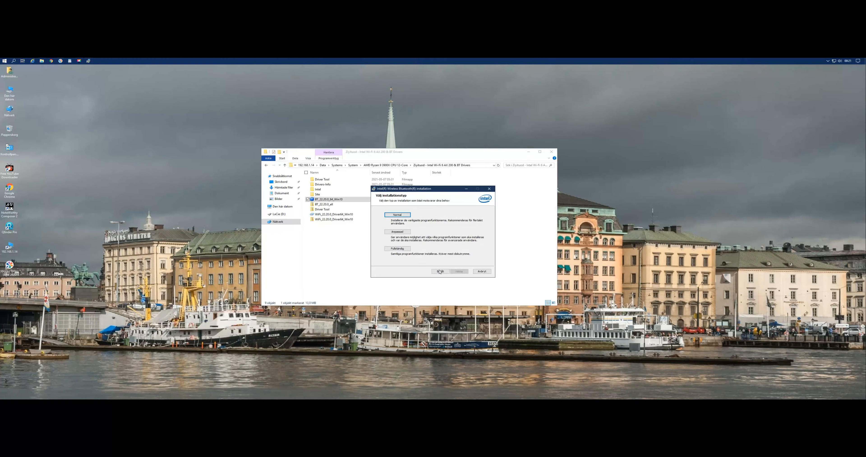
left_click(397, 249)
left_click(456, 269)
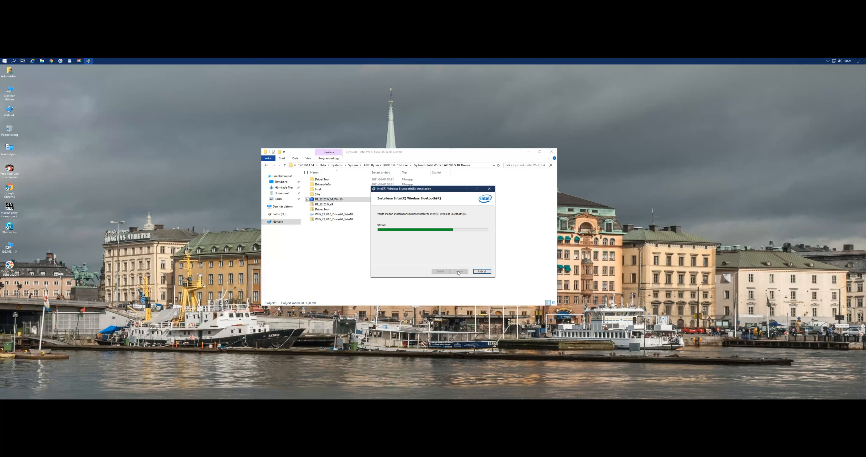
left_click(459, 271)
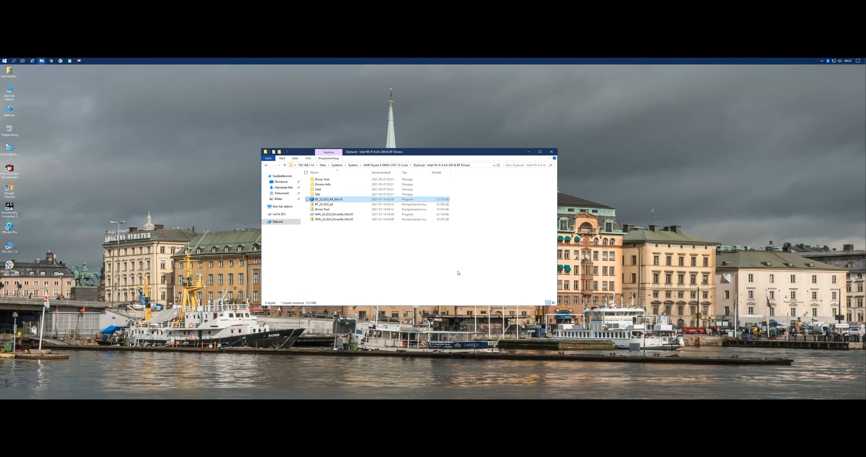
Install the Intel PROSet WiFi driver from WiFi_22.20.0_Driver64_Win10, accepting the licence terms, and finish the installer.
left_click(334, 214)
double_click(334, 215)
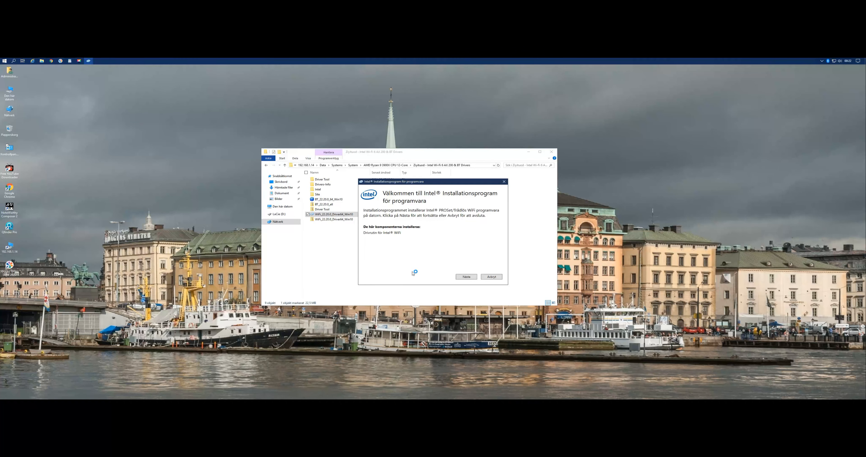
left_click(471, 277)
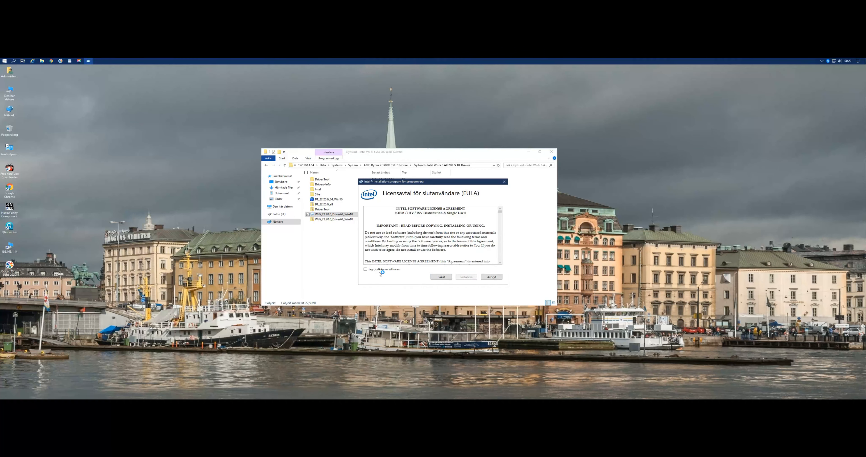
left_click(366, 269)
left_click(467, 278)
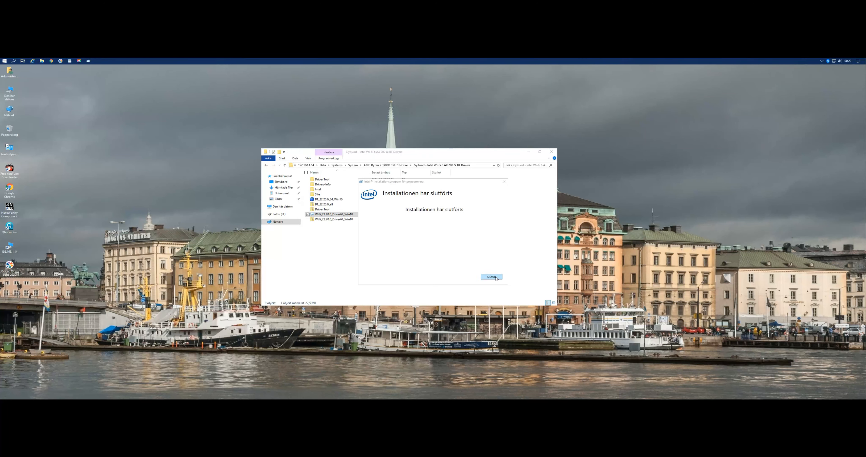
left_click(492, 277)
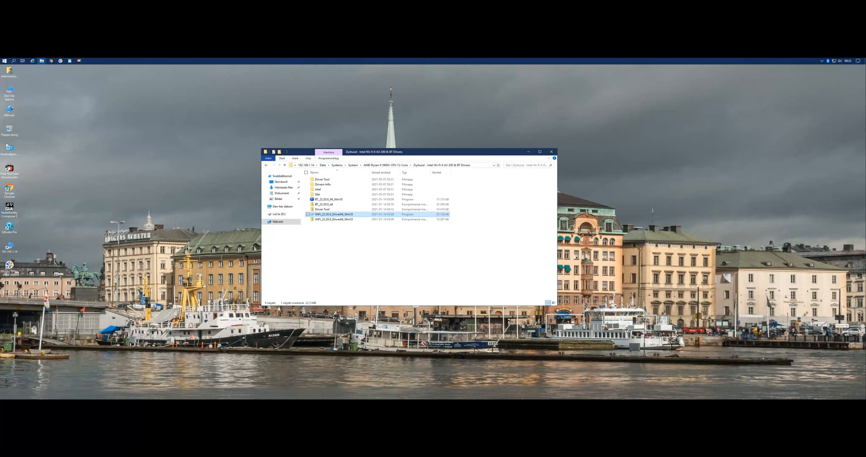
Reopen Device Manager through Control Panel, expand the Bluetooth category and check the remaining PCI-enhet's properties.
double_click(9, 147)
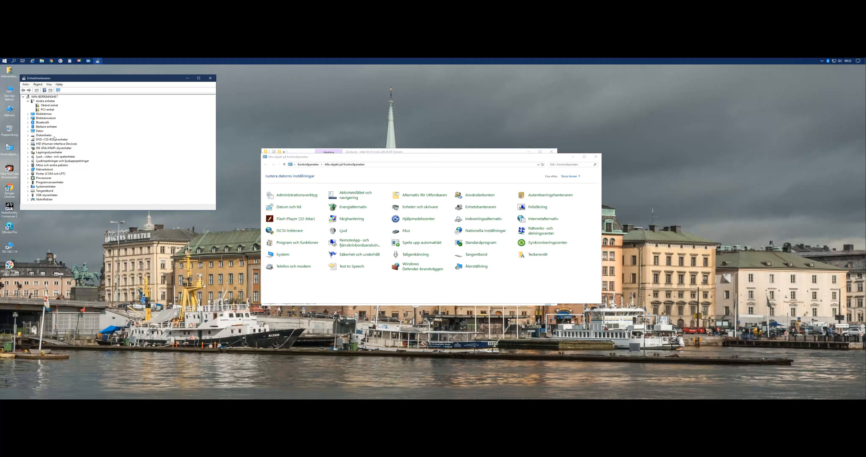
left_click_drag(84, 210, 84, 267)
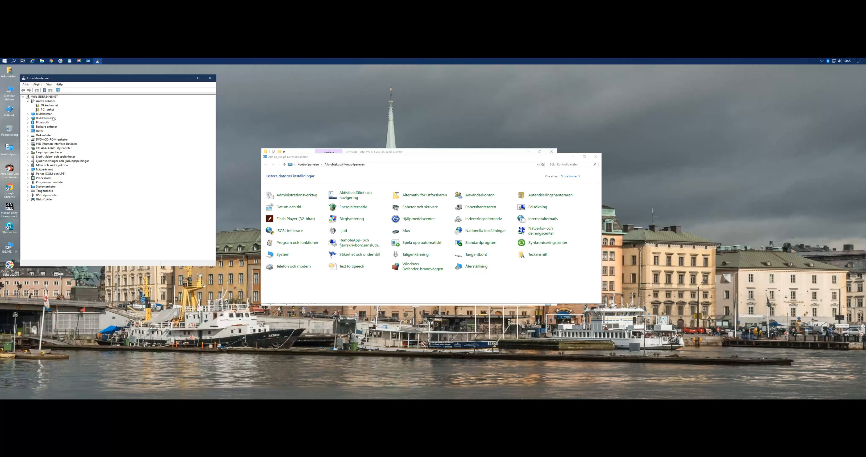
left_click(28, 122)
double_click(47, 109)
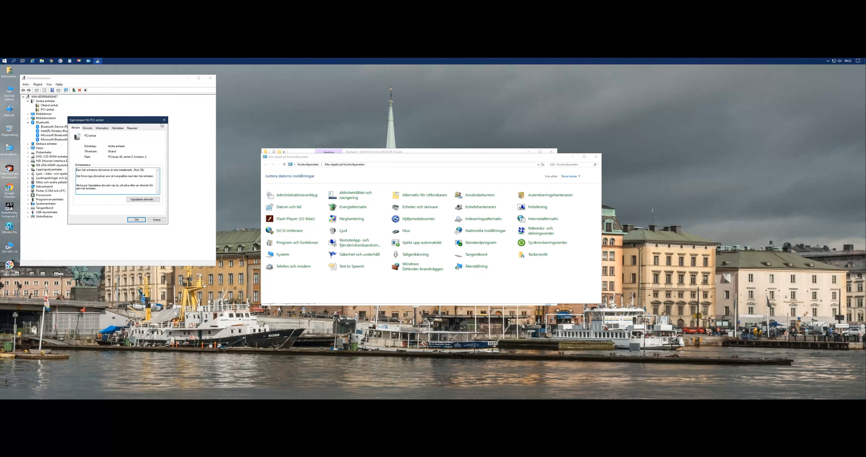
left_click(164, 120)
Start a manual driver update for Okänd enhet from the list of available drivers, with Bluetooth as the device type.
double_click(52, 106)
left_click(148, 201)
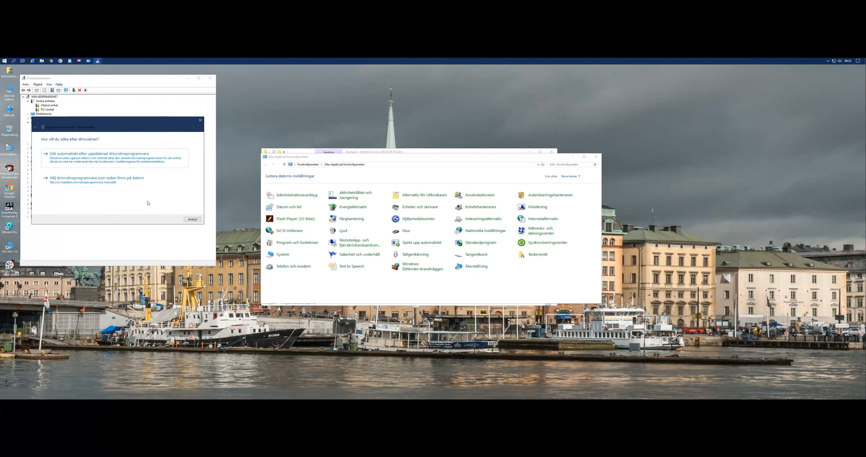
left_click(82, 184)
left_click(115, 196)
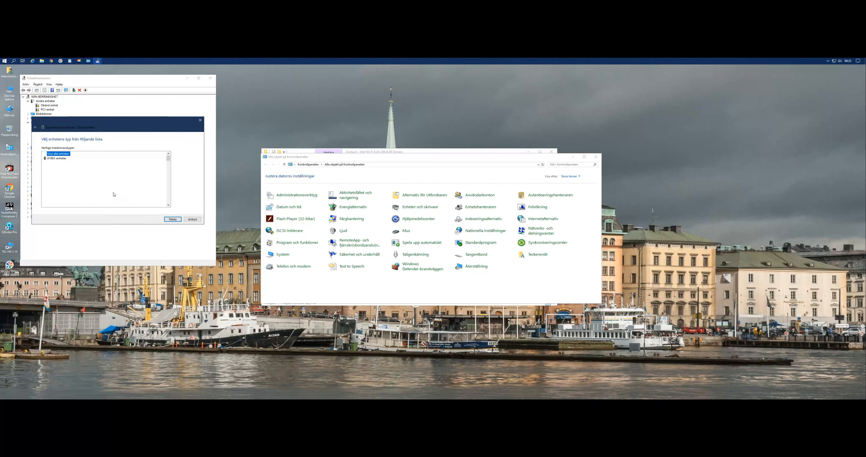
left_click(55, 199)
left_click(173, 220)
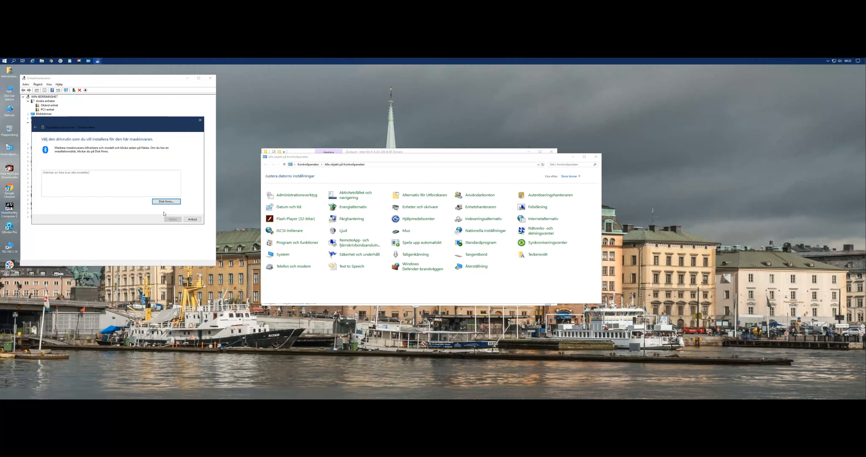
Install Microsoft's OBEX-filöverföringstjänst driver for the unknown device, close its properties and collapse the Bluetooth category.
scroll(69, 189, "down", 5)
left_click(50, 179)
scroll(134, 191, "down", 3)
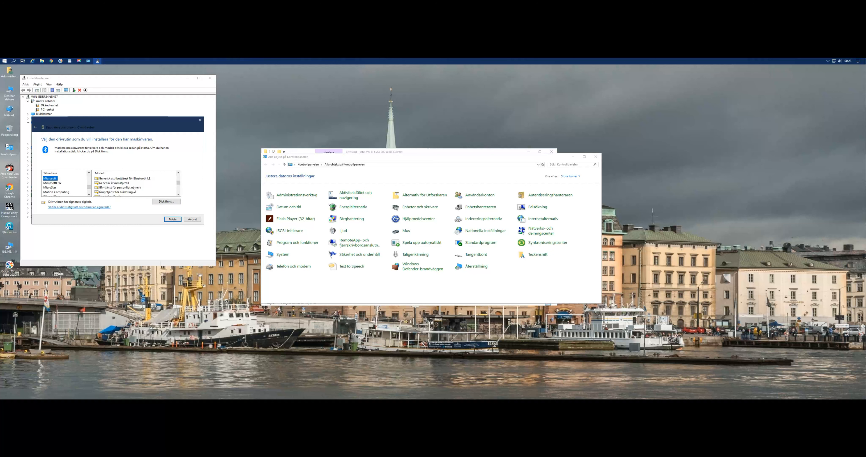
scroll(150, 192, "down", 3)
scroll(154, 192, "down", 1)
scroll(154, 192, "down", 2)
scroll(154, 192, "up", 2)
scroll(154, 192, "up", 1)
scroll(154, 192, "down", 1)
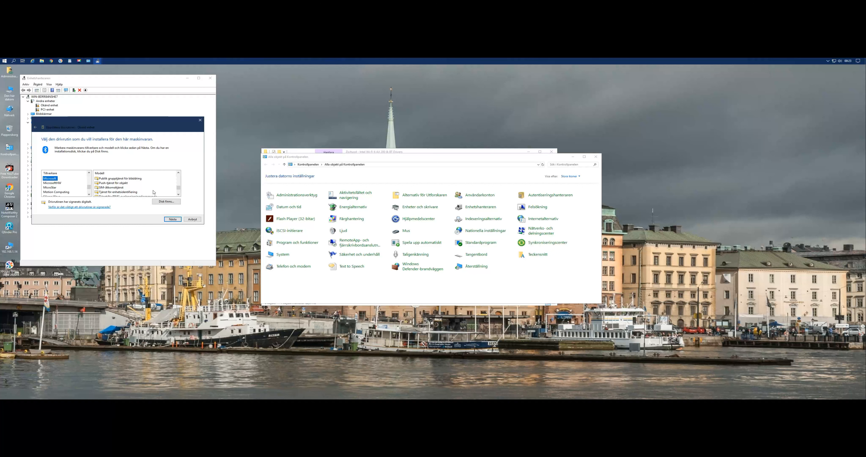
scroll(153, 192, "up", 2)
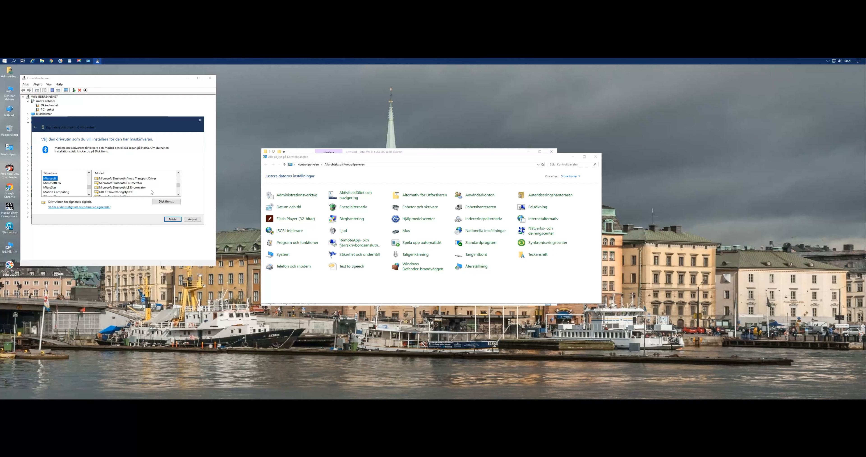
left_click(123, 193)
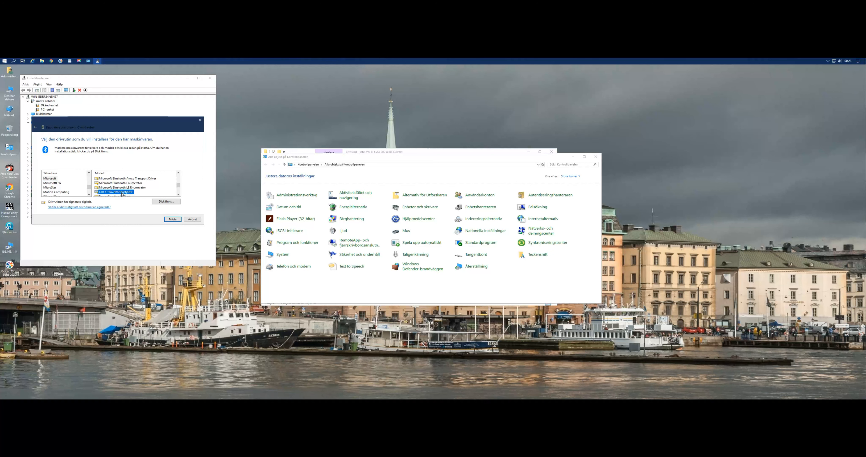
left_click(172, 220)
left_click(452, 256)
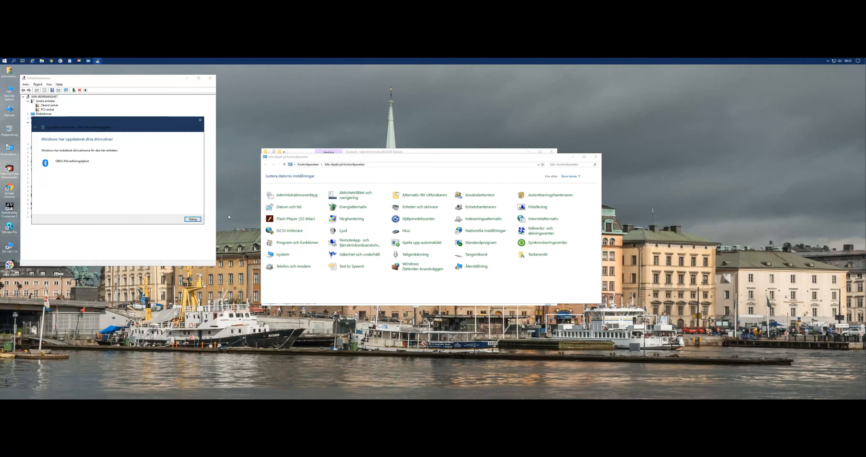
left_click(191, 220)
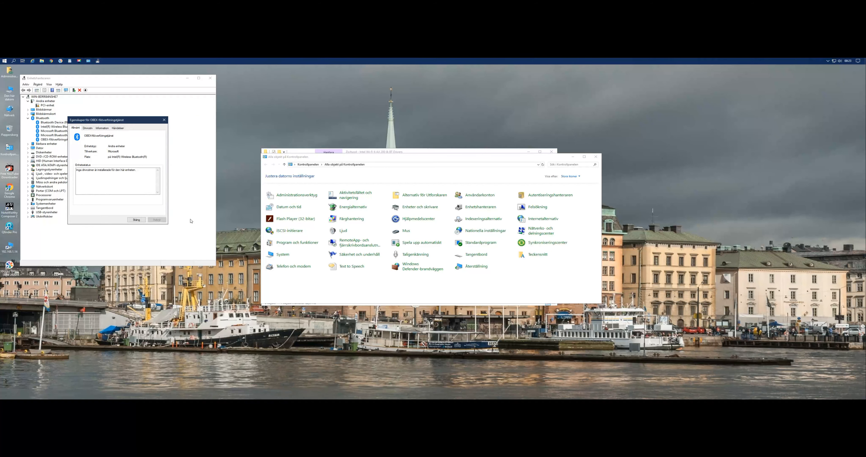
left_click(136, 220)
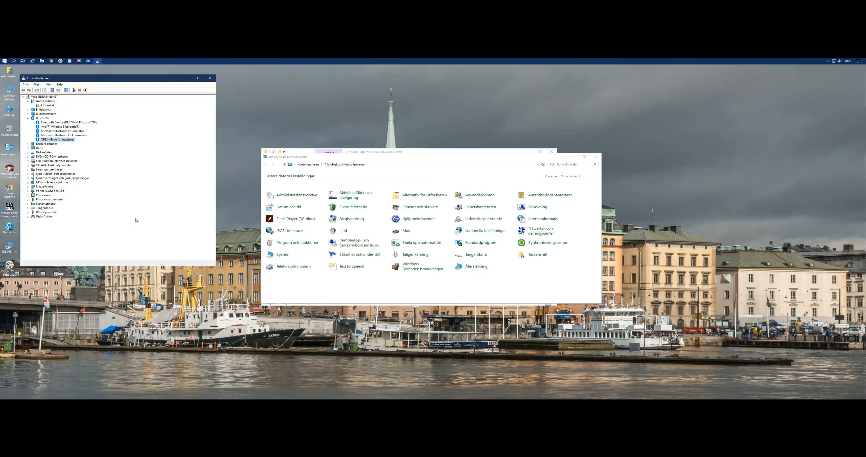
left_click(28, 118)
Start a manual driver update for PCI-enhet and browse for a driver folder on this computer.
double_click(46, 106)
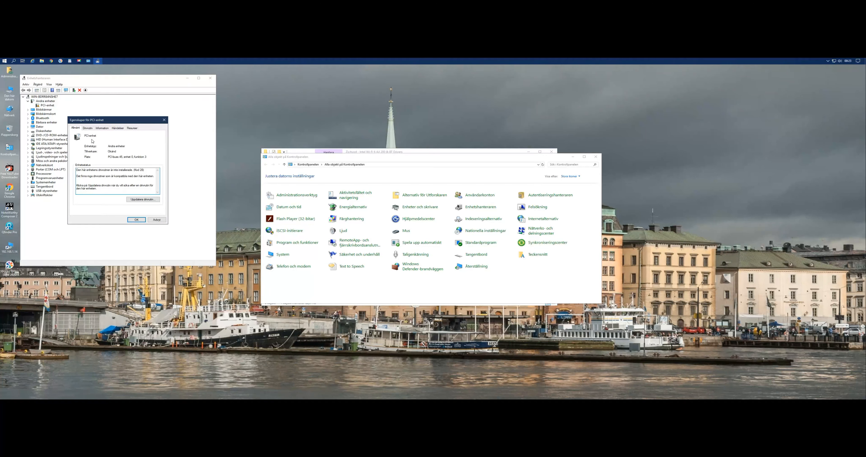
left_click_drag(98, 123, 220, 123)
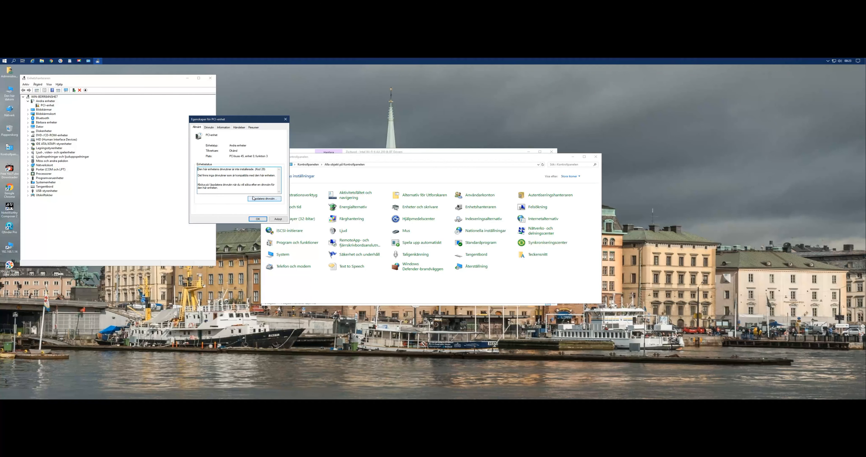
left_click(263, 201)
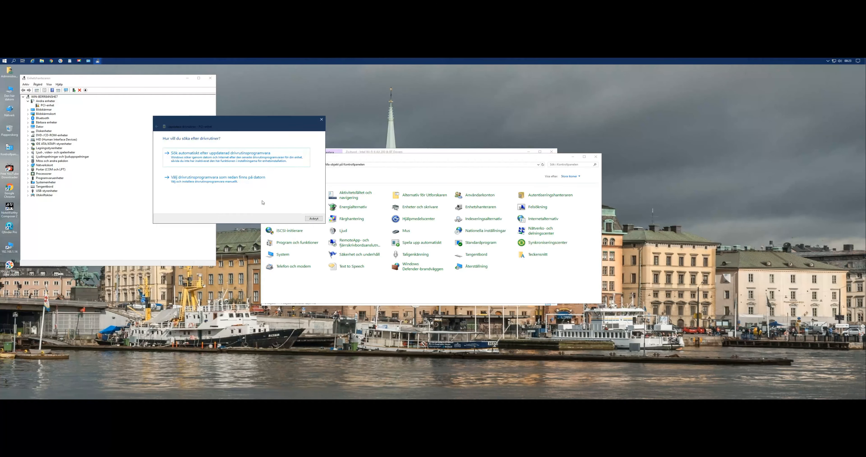
left_click(181, 180)
left_click(270, 157)
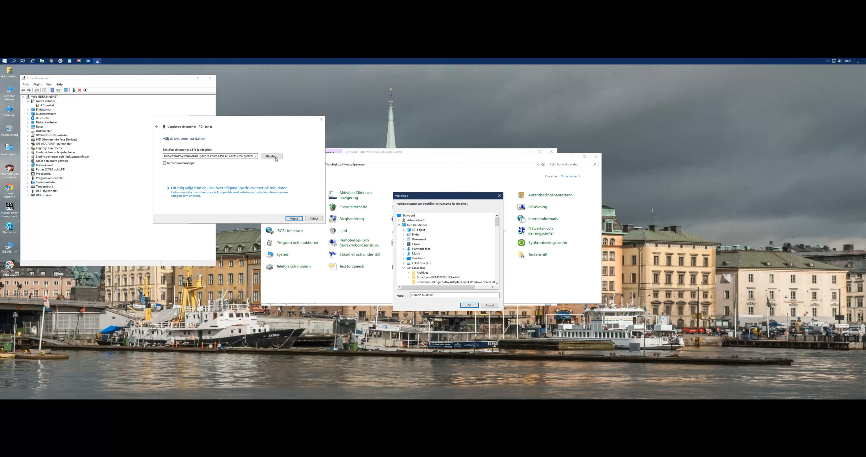
Try to install the PCI-enhet driver from the WTx64 folder inside PCI Driver, and close the wizard and properties.
scroll(445, 257, "up", 5)
scroll(445, 257, "down", 10)
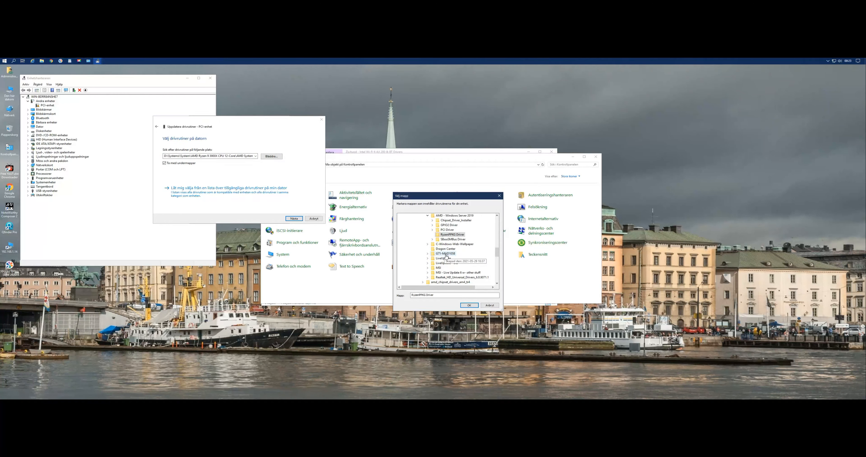
double_click(448, 230)
left_click(451, 239)
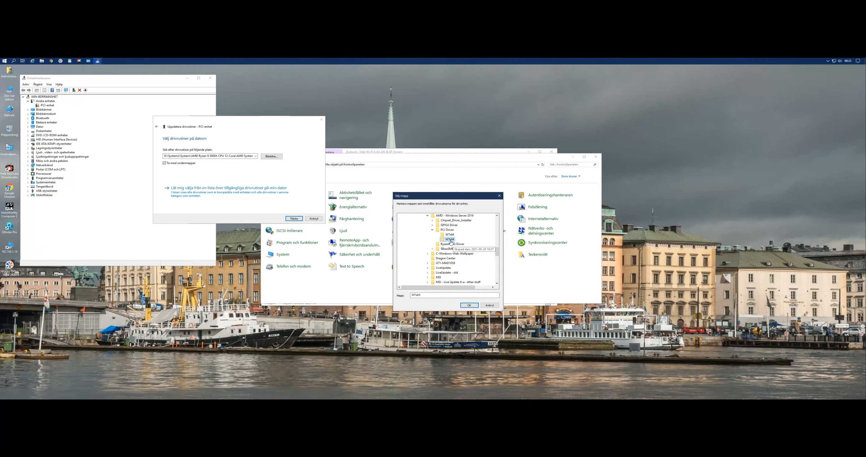
left_click(470, 306)
left_click(294, 218)
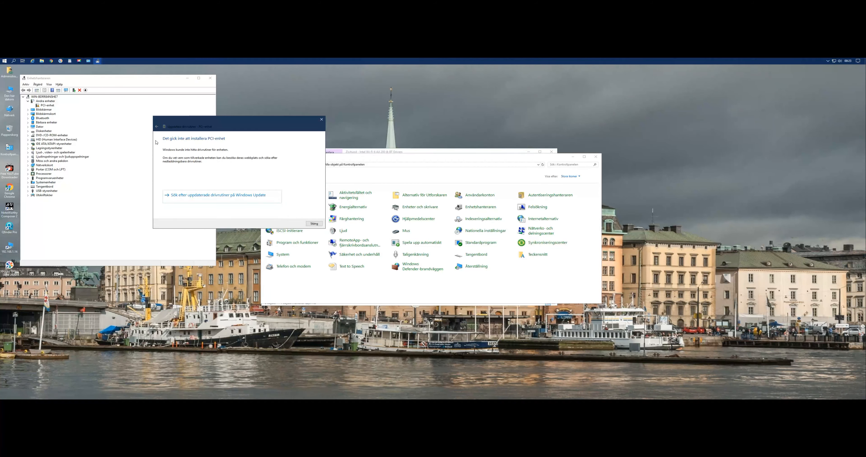
left_click(158, 127)
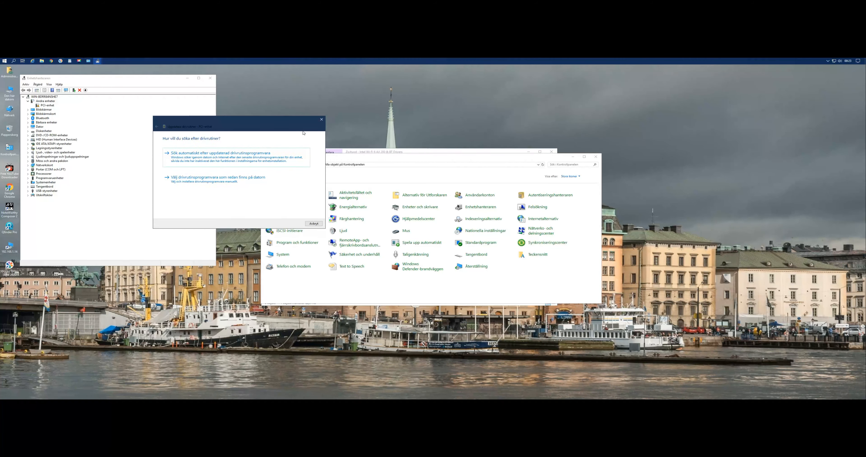
left_click(321, 119)
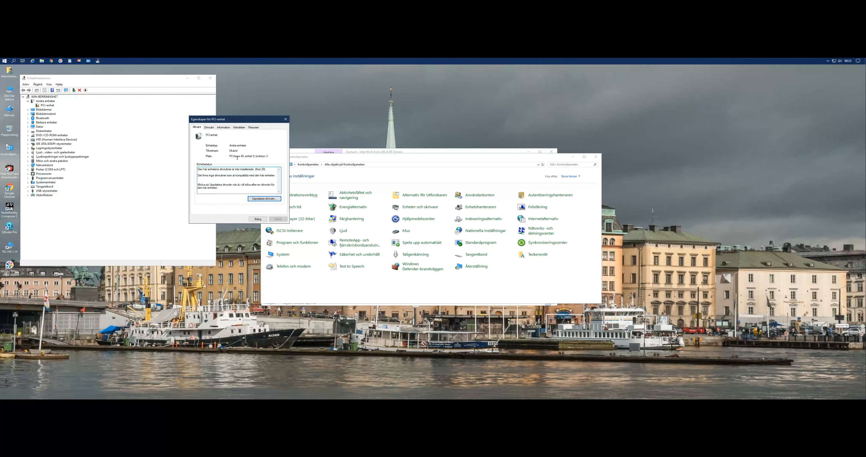
left_click(285, 119)
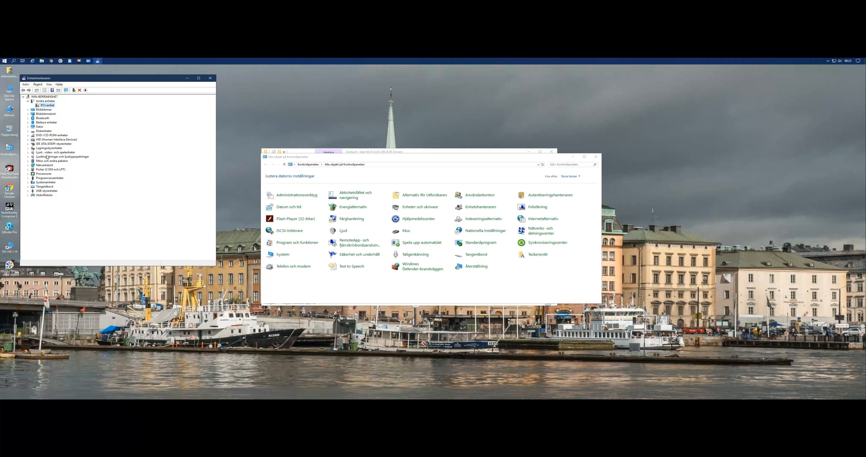
Check which display adapter is listed under Bildskärmskort, and close Device Manager and Control Panel.
left_click(28, 114)
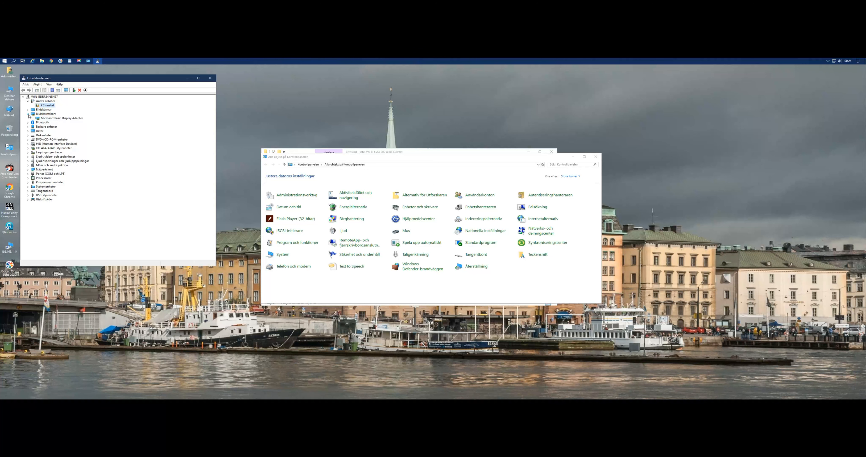
left_click(56, 118)
left_click(209, 79)
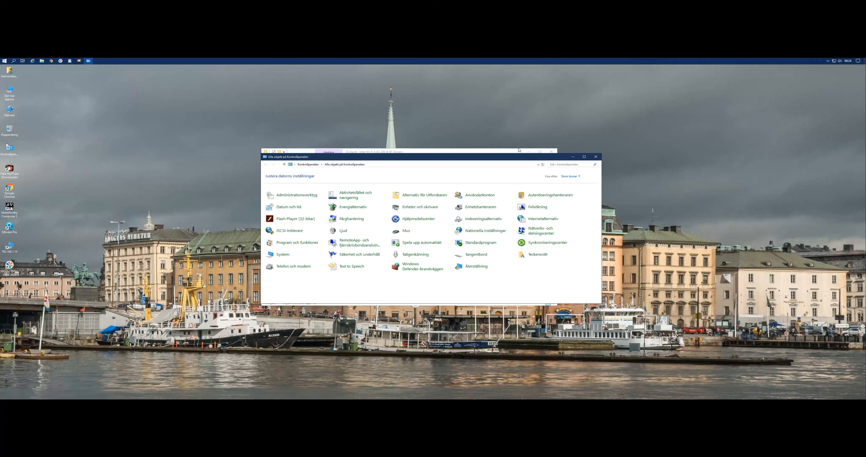
left_click(596, 156)
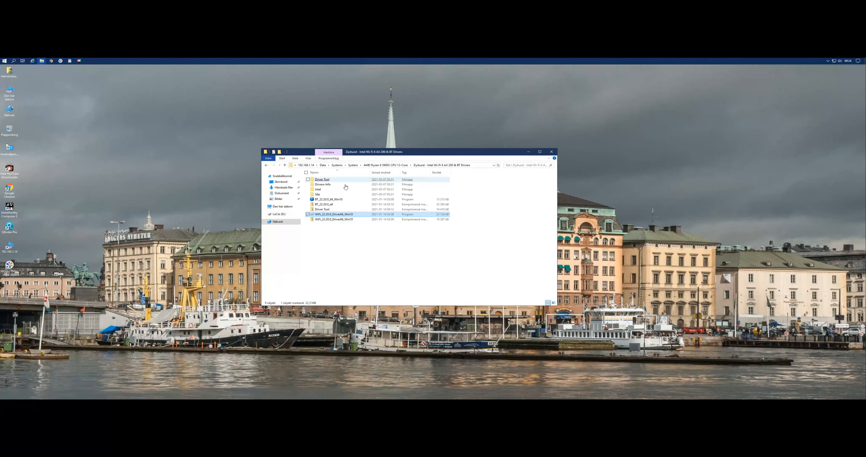
Run the 466.77 desktop installer from the NAS's NVIDIA folder, extract it to the default location and close the folder window.
left_click(285, 165)
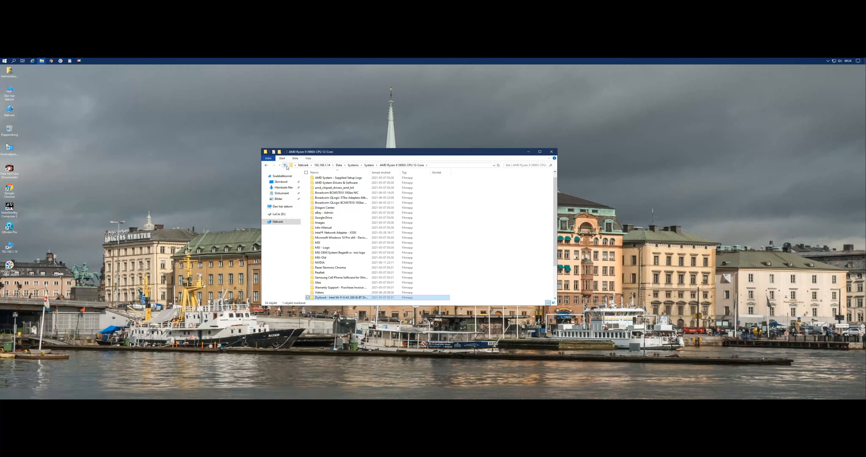
double_click(322, 263)
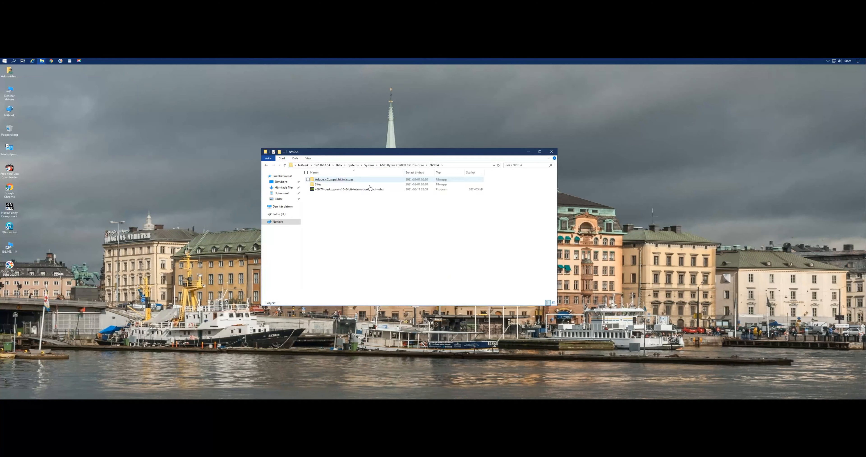
left_click(358, 190)
left_click(358, 190)
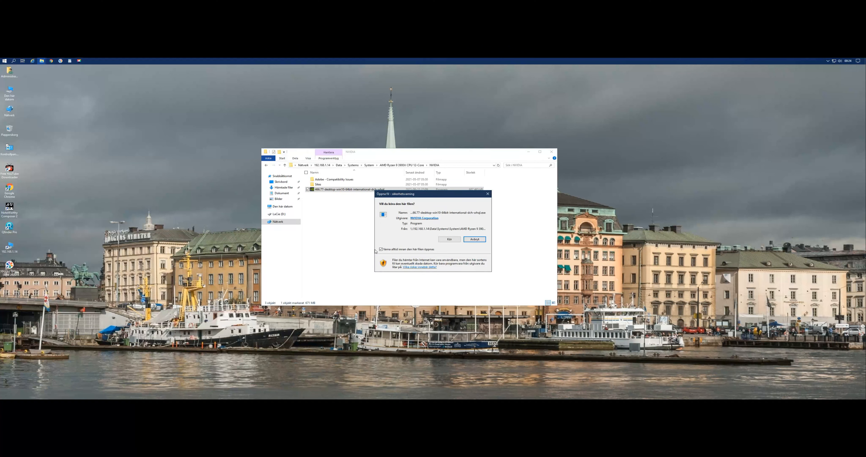
left_click(451, 239)
left_click(422, 238)
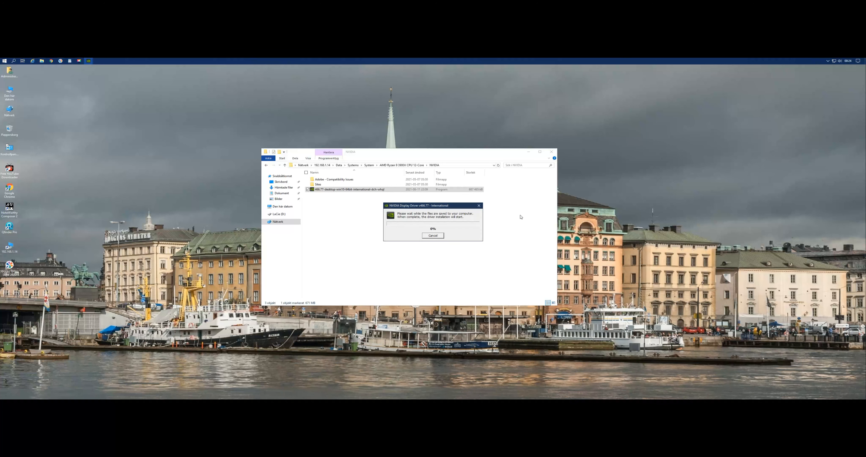
left_click(552, 151)
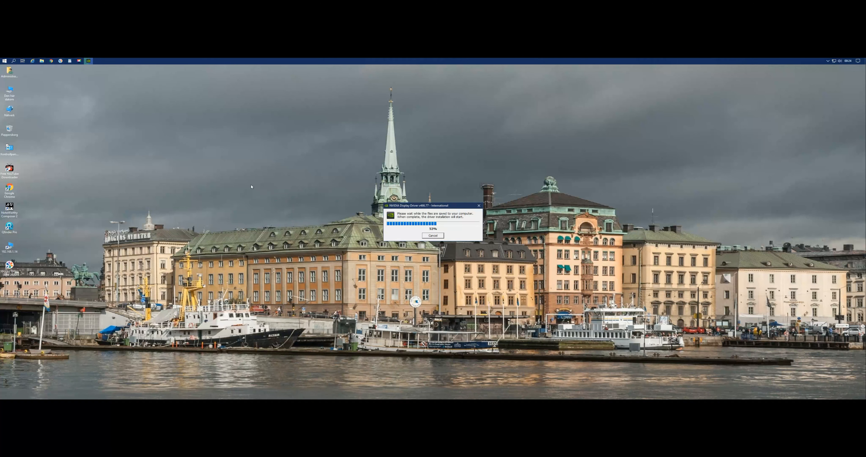
left_click(144, 165)
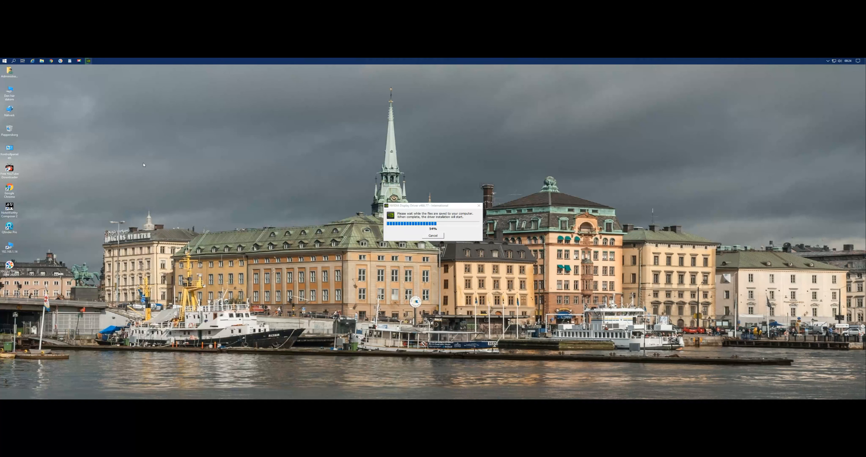
left_click(451, 207)
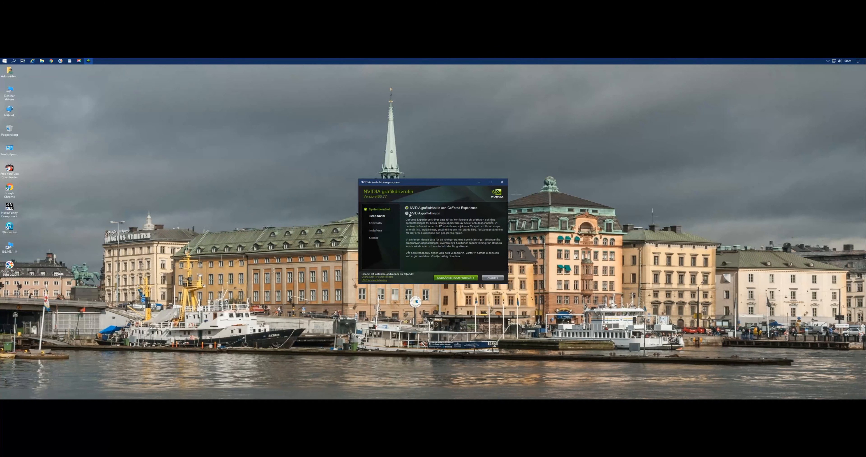
Start a custom (Anpassad) installation of only NVIDIA grafikdrivrutin, without GeForce Experience, keeping the default components.
left_click(408, 213)
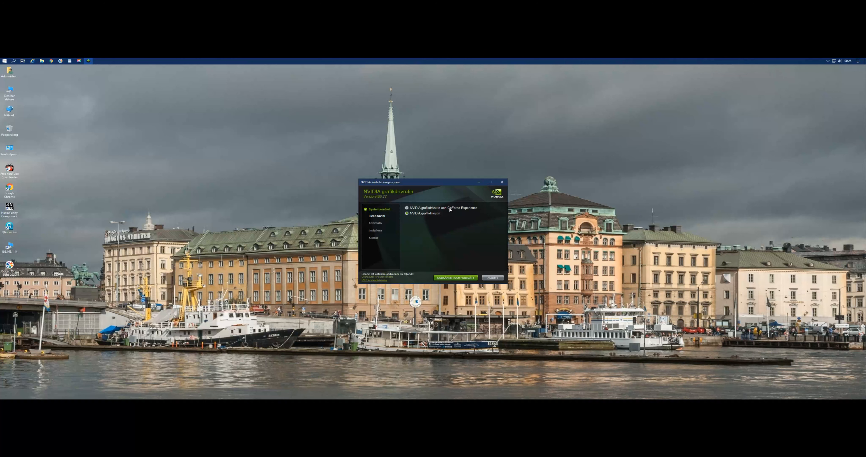
left_click(462, 278)
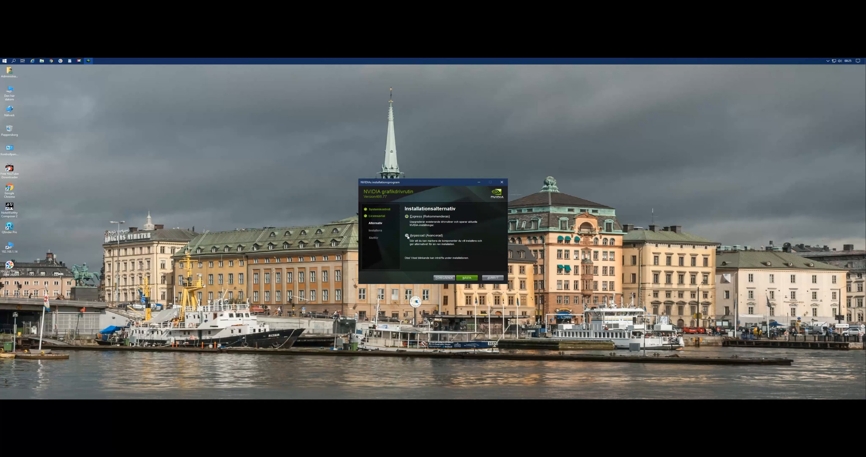
left_click(470, 278)
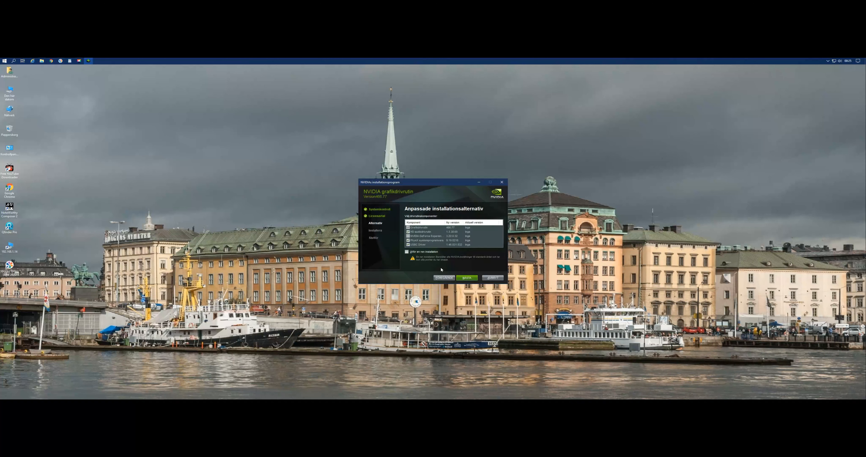
left_click(467, 277)
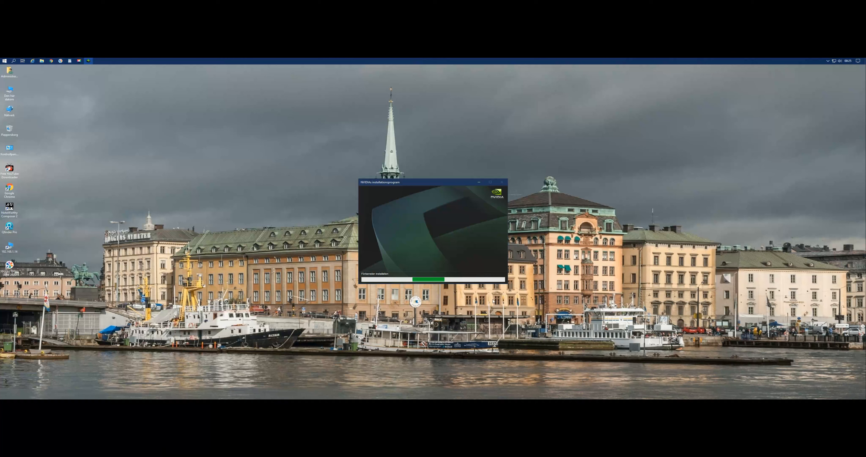
Reopen Device Manager through Control Panel, make its window taller and close Control Panel.
double_click(10, 150)
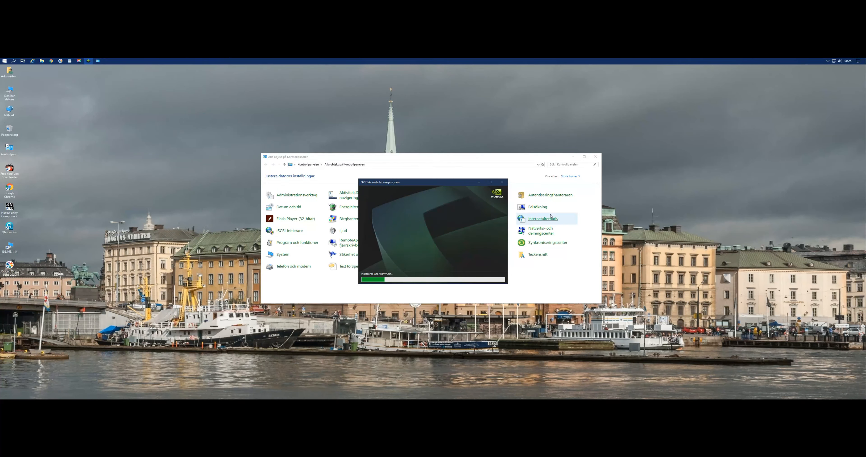
left_click(514, 163)
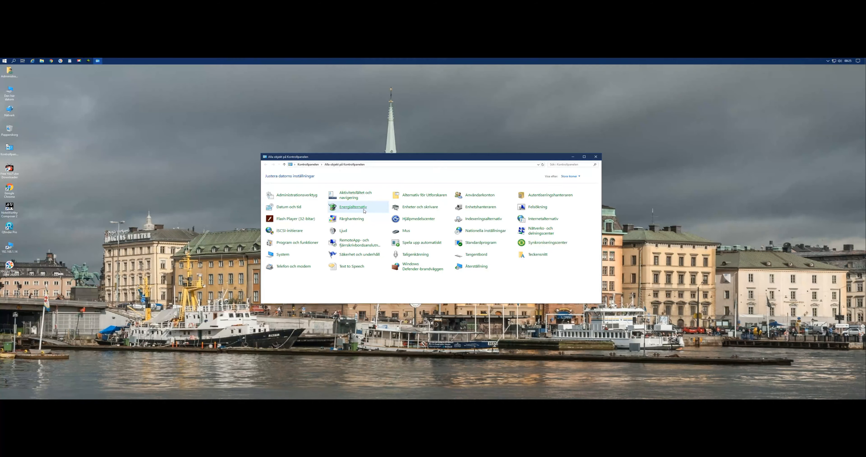
left_click(482, 207)
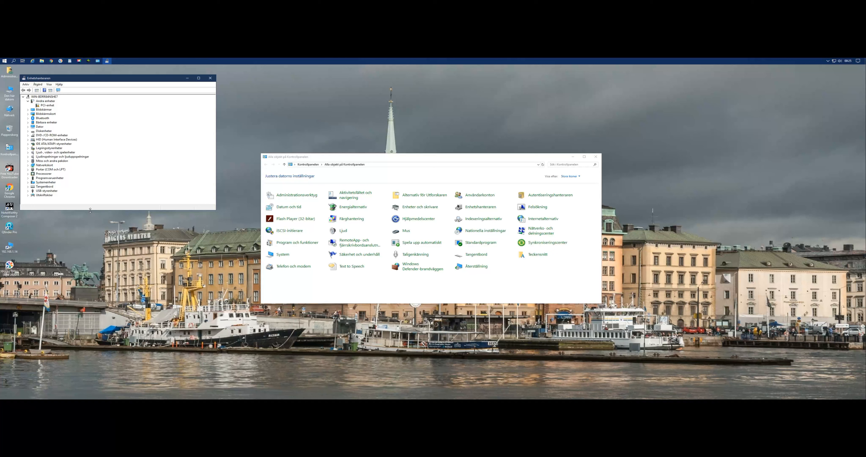
left_click_drag(90, 210, 88, 238)
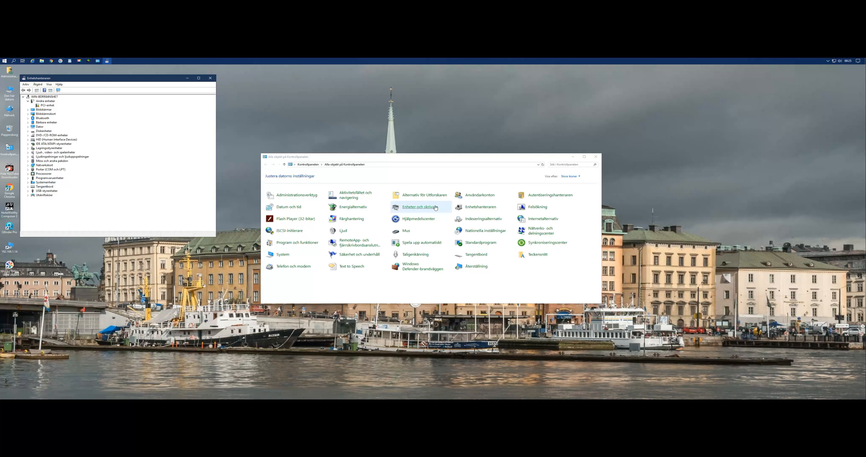
left_click(596, 157)
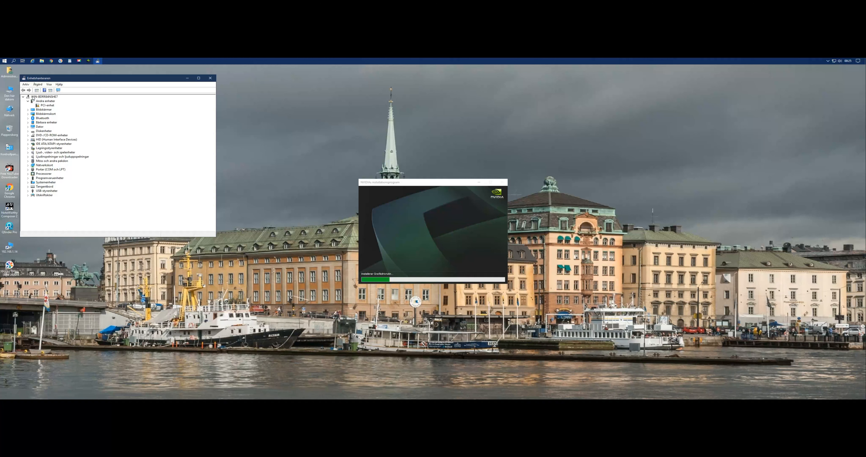
Examine the devices in the sound controller and audio input/output categories of Device Manager, collapsing them again.
left_click(28, 153)
left_click(29, 153)
left_click(28, 157)
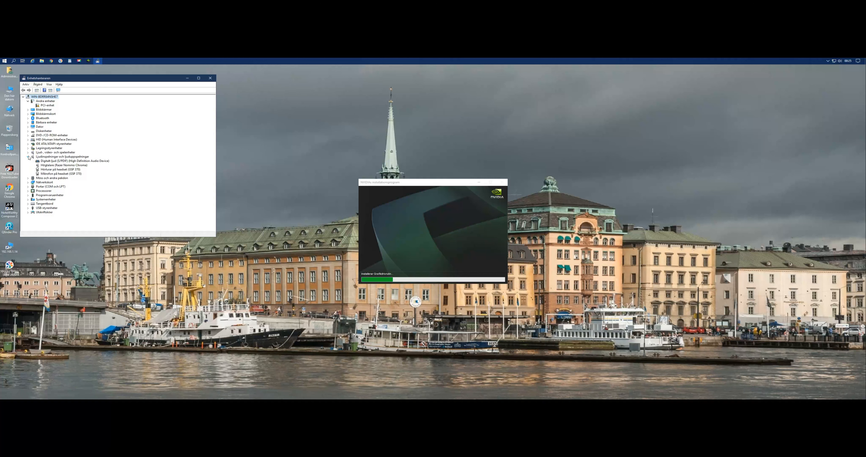
left_click(28, 157)
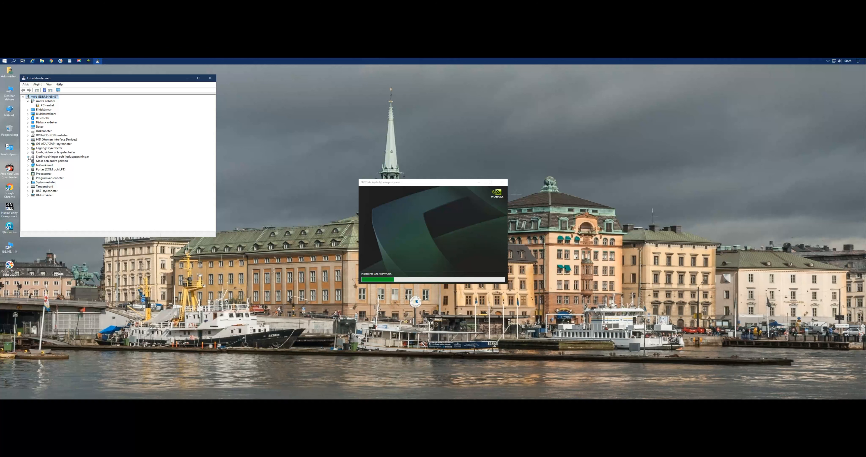